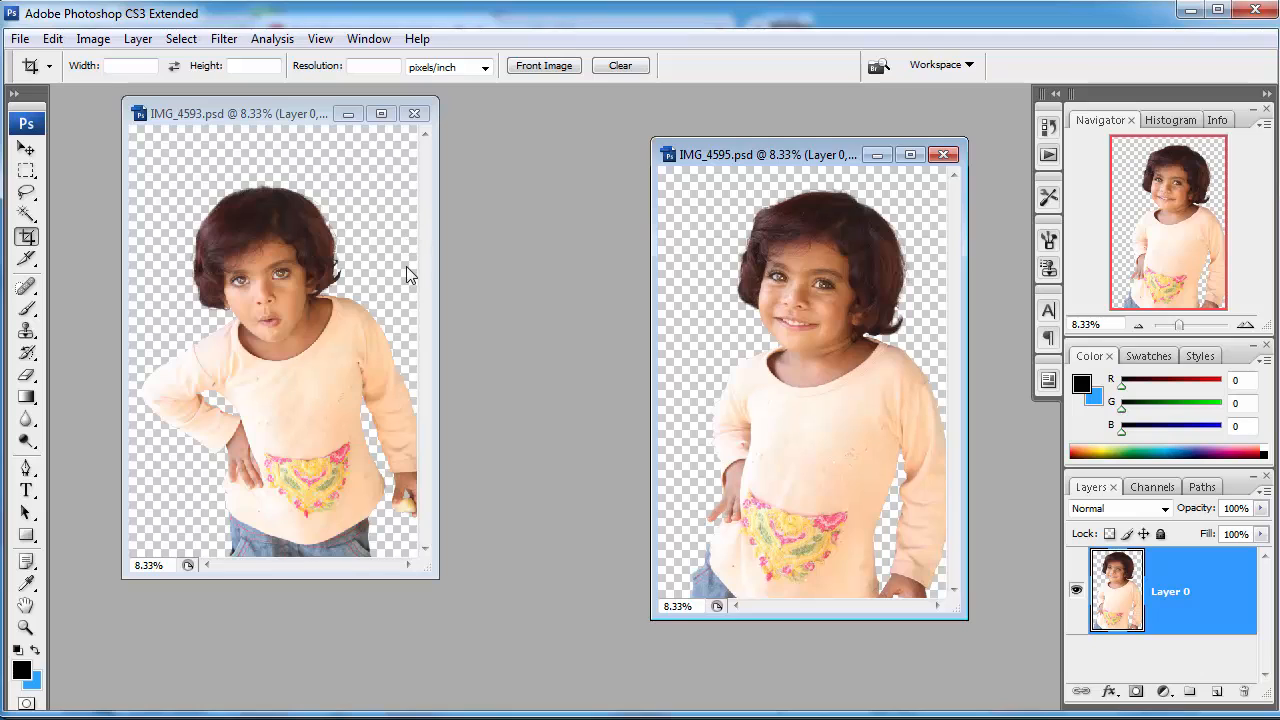
Create a white 552 × 35 pixel RGB document at 72 pixels/inch and copy its background into IMG_4593.psd.
{"action": "key", "text": "f"}
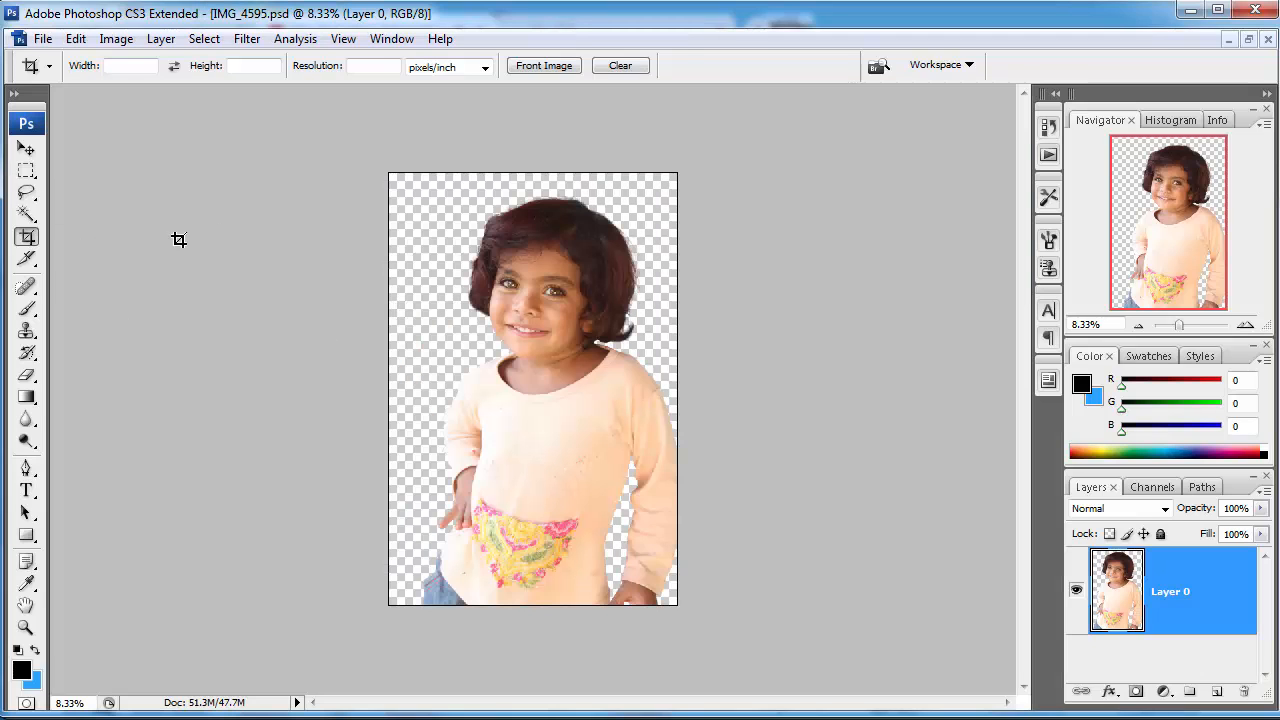
{"action": "key", "text": "ctrl+n"}
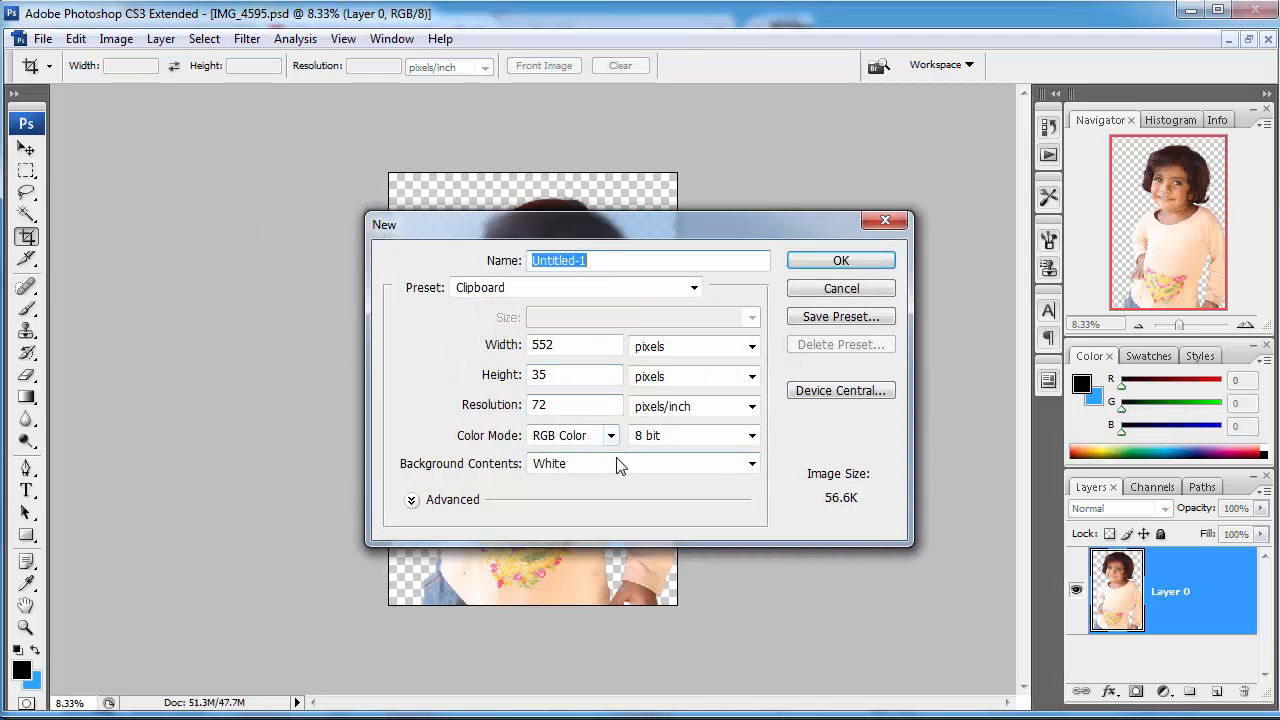
{"action": "left_click", "coordinate": [805, 262]}
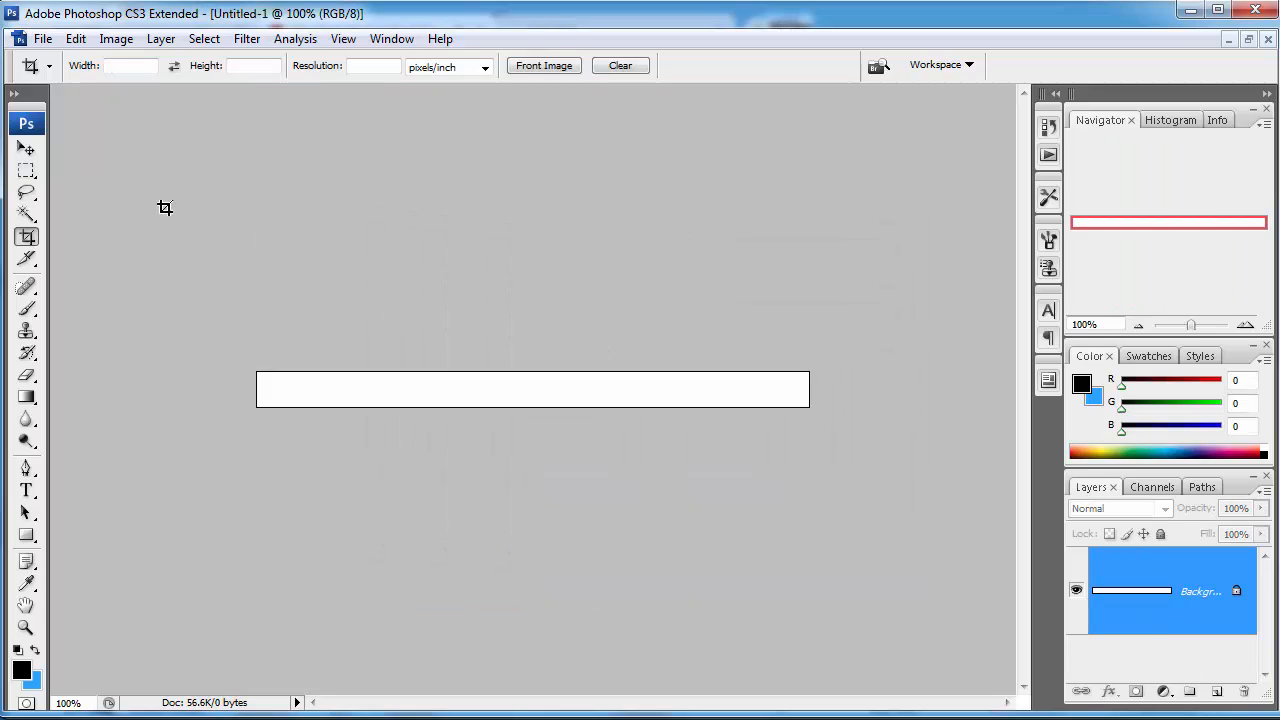
{"action": "key", "text": "f"}
{"action": "key", "text": "f"}
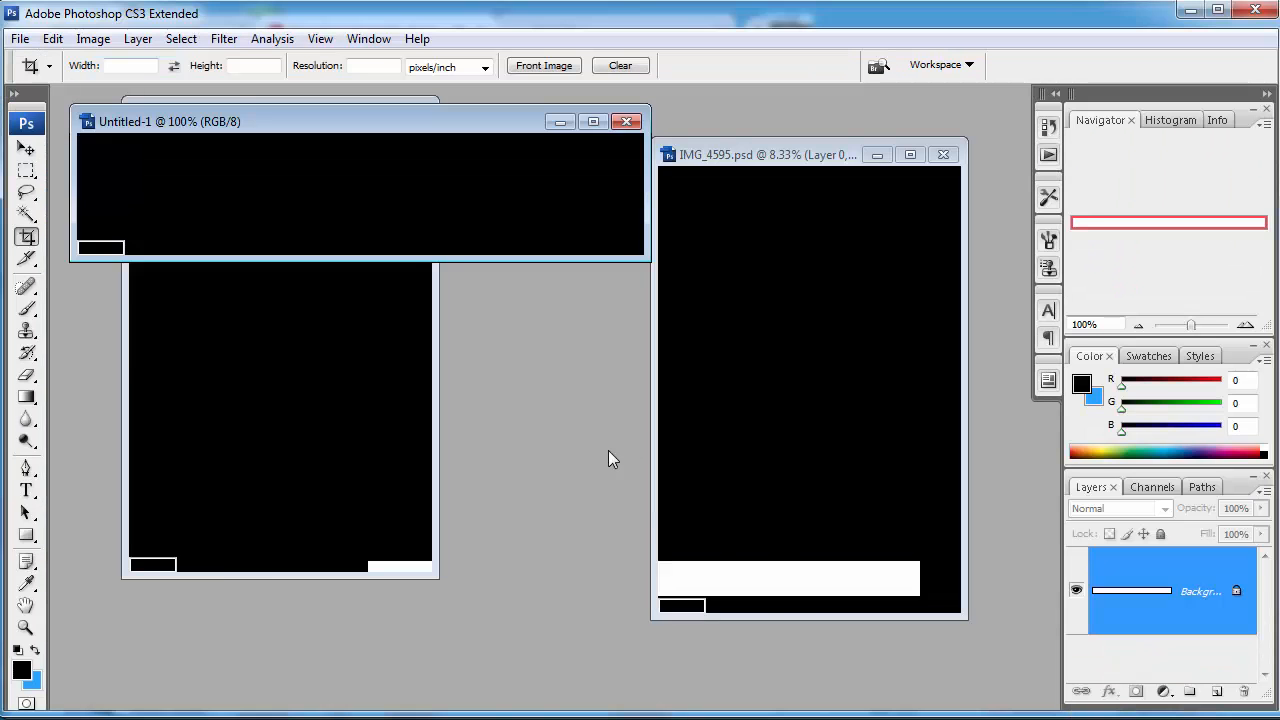
{"action": "key", "text": "v"}
{"action": "left_click_drag", "start_coordinate": [300, 194], "coordinate": [308, 390]}
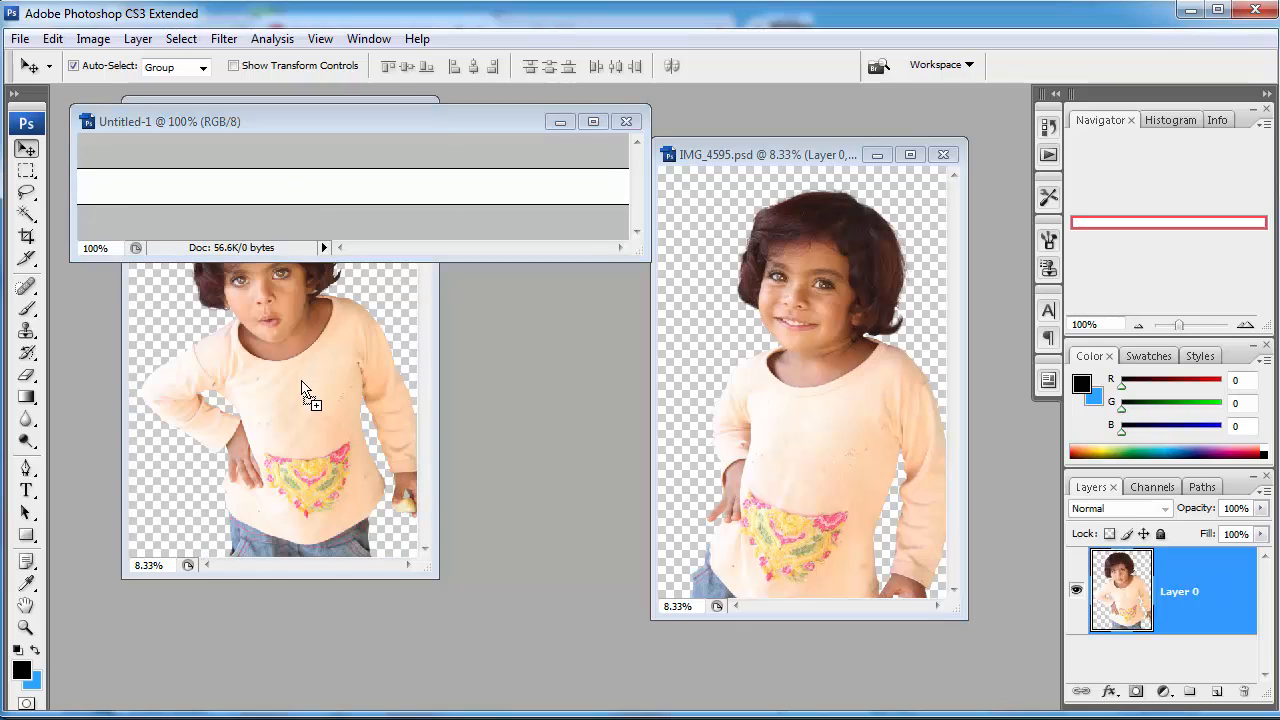
Free-transform the white layer in IMG_4593.psd to about 1261% width and 21335% height, covering the whole canvas.
{"action": "key", "text": "ctrl+t"}
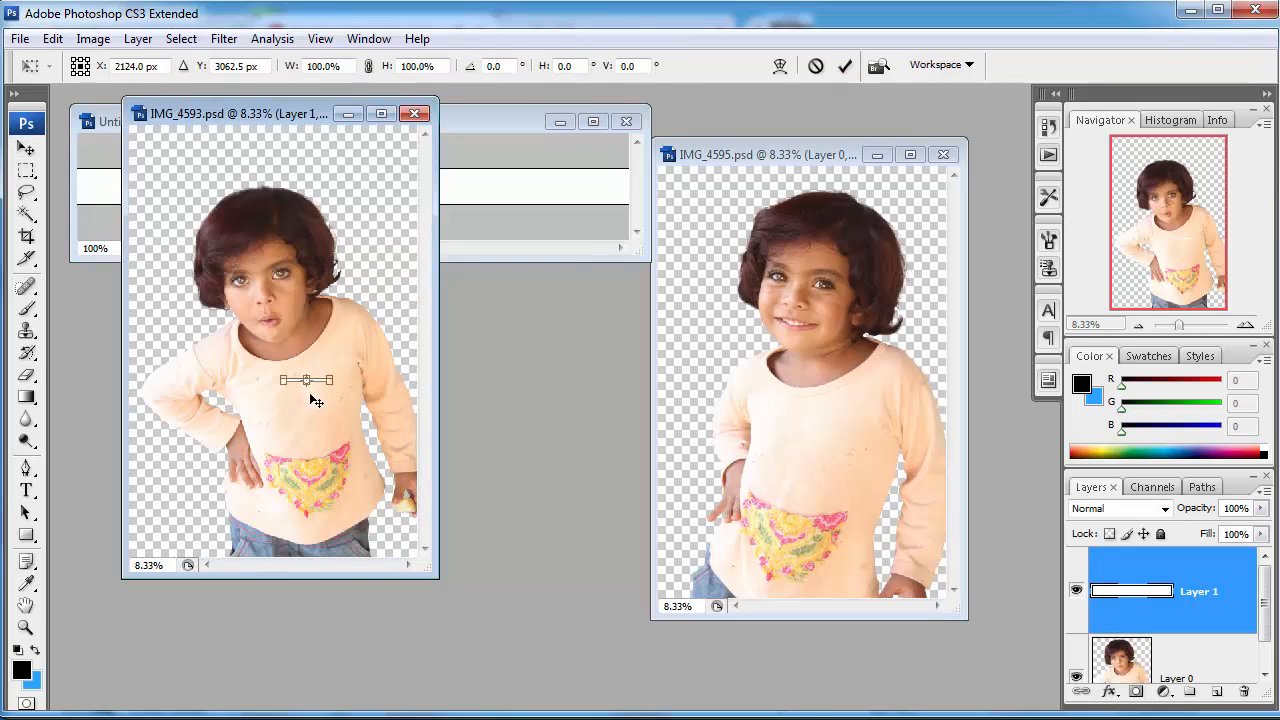
{"action": "left_click_drag", "start_coordinate": [309, 385], "coordinate": [309, 560]}
{"action": "left_click_drag", "start_coordinate": [306, 379], "coordinate": [306, 46]}
{"action": "left_click_drag", "start_coordinate": [282, 307], "coordinate": [5, 307]}
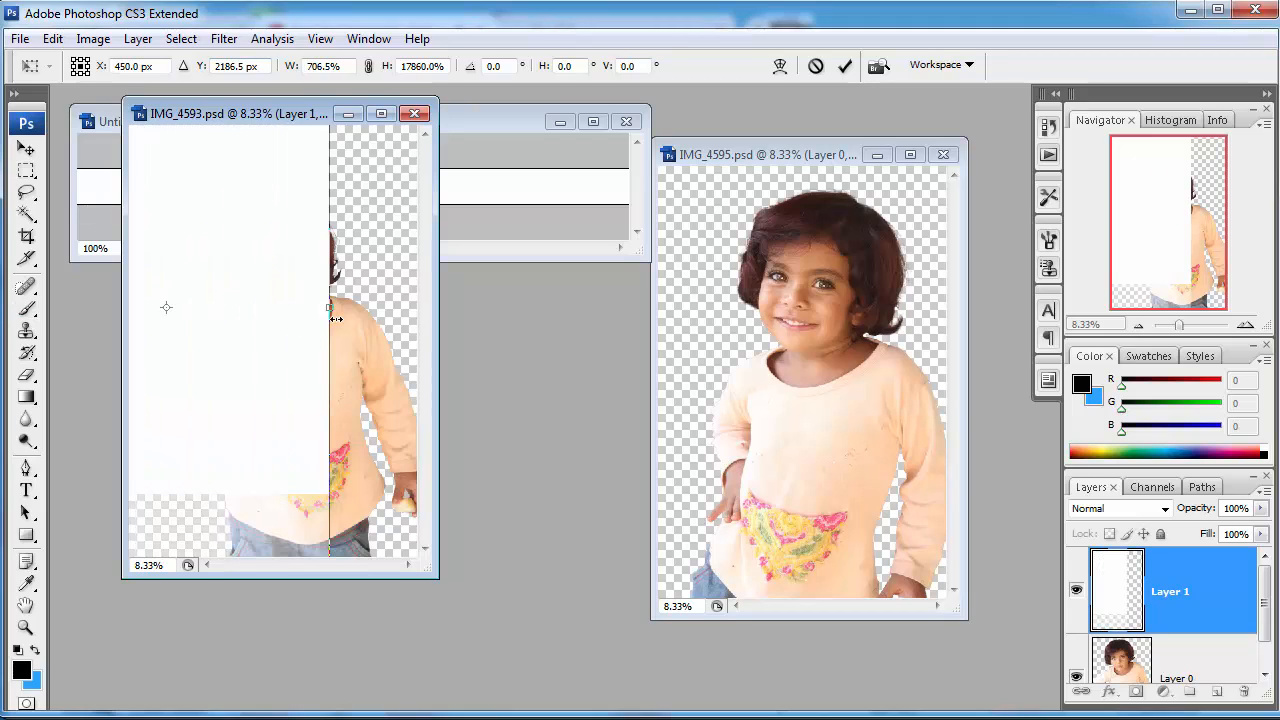
{"action": "left_click_drag", "start_coordinate": [330, 314], "coordinate": [411, 377]}
{"action": "left_click", "coordinate": [333, 407], "text": "alt"}
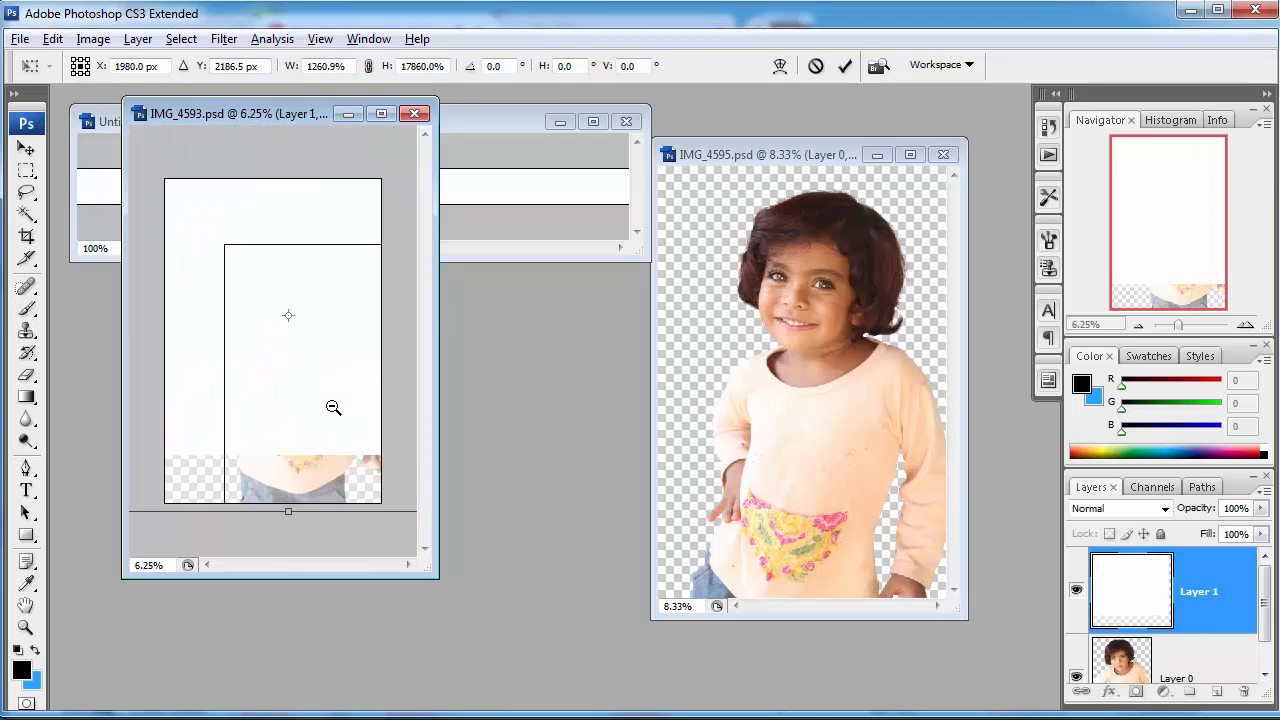
{"action": "left_click", "coordinate": [331, 409], "text": "alt"}
{"action": "left_click_drag", "start_coordinate": [278, 481], "coordinate": [294, 534]}
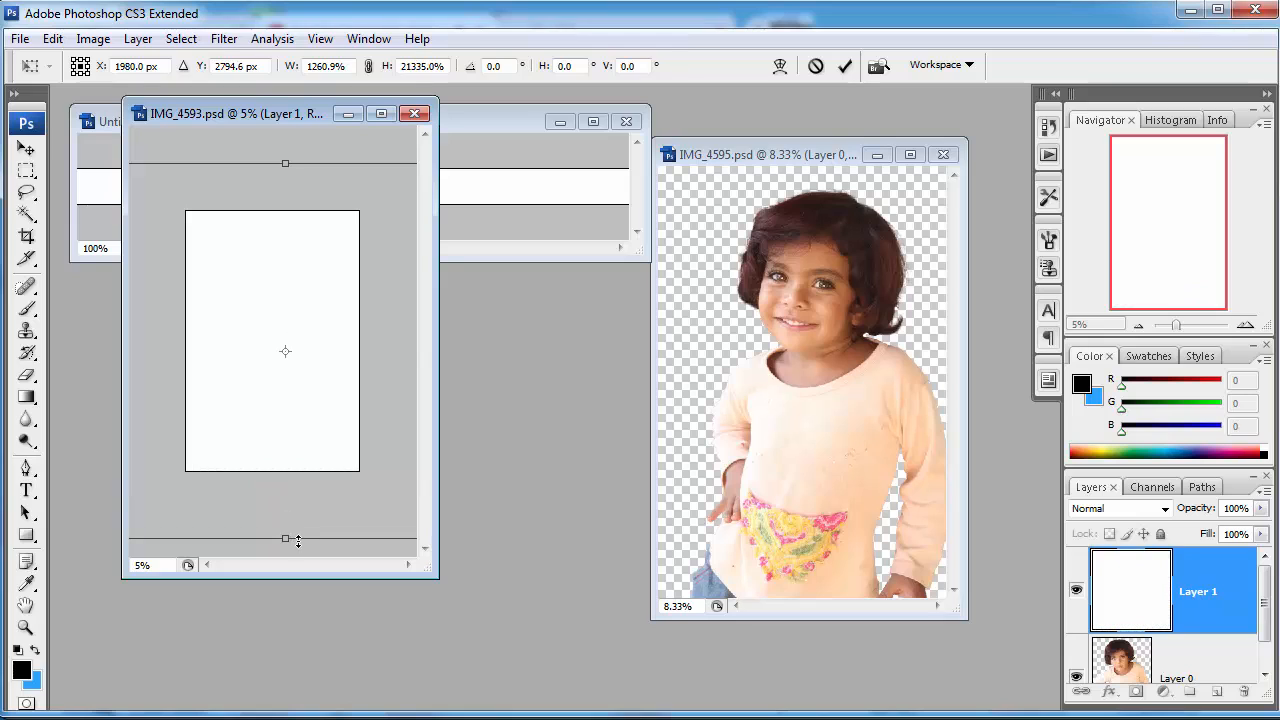
{"action": "key", "text": "Return"}
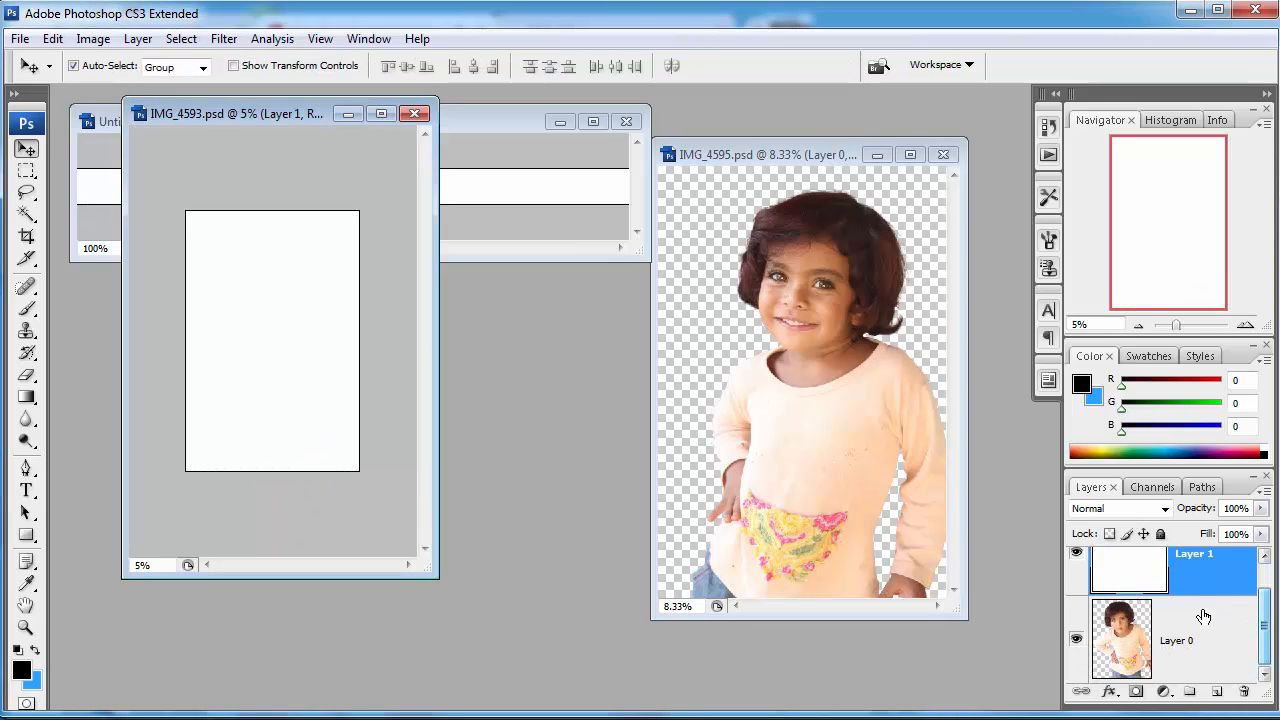
Place the white layer beneath the girl's cutout and make the girl's layer active.
{"action": "left_click_drag", "start_coordinate": [1203, 617], "coordinate": [1158, 668]}
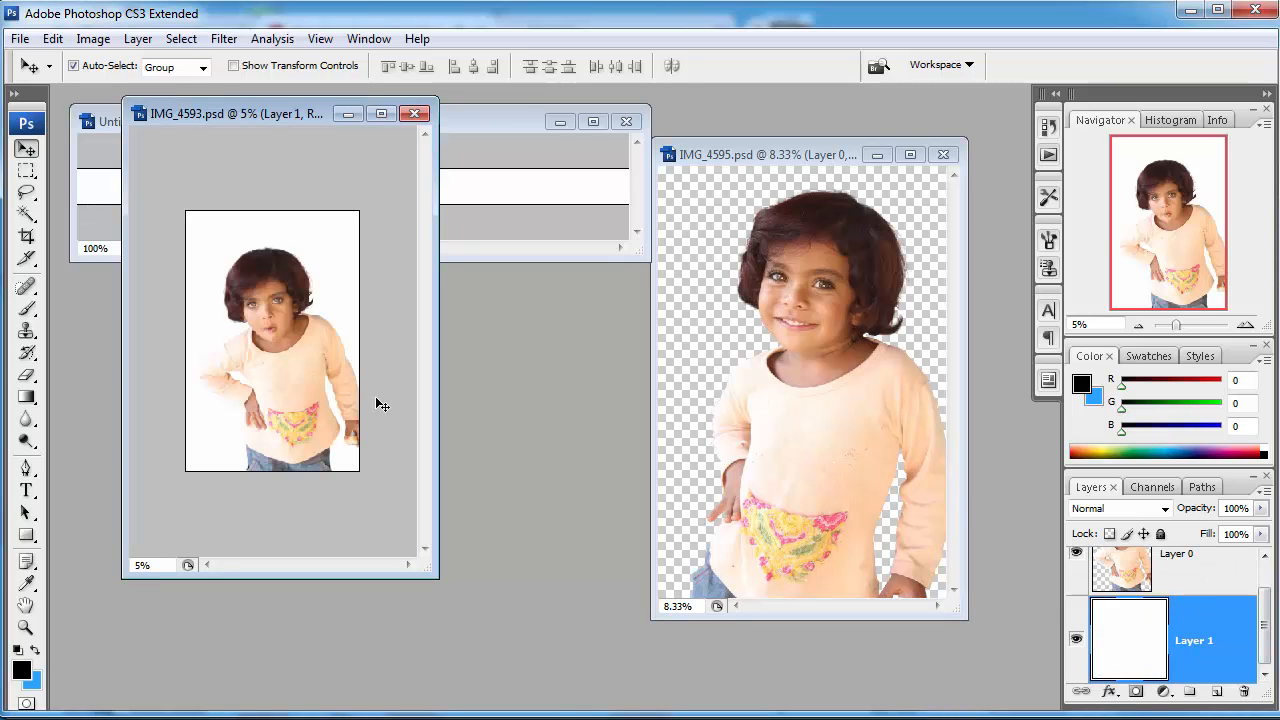
{"action": "left_click", "coordinate": [315, 335]}
{"action": "key", "text": "f"}
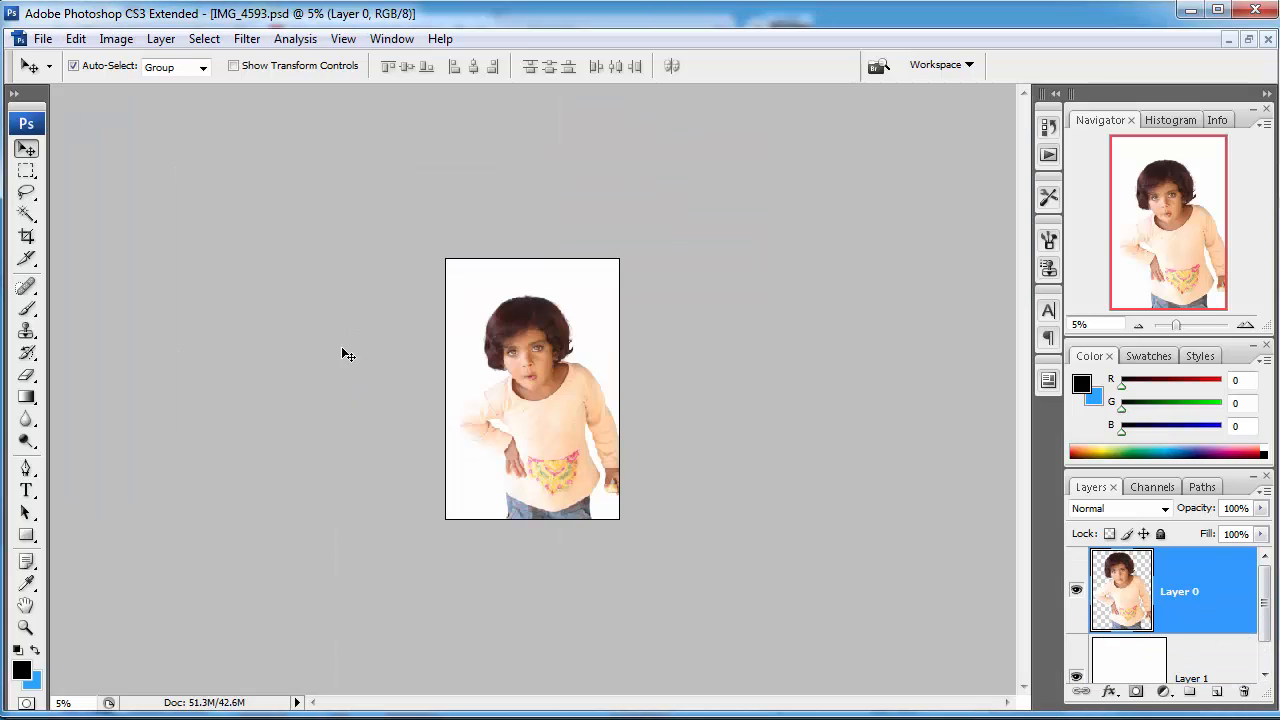
Select the main skin area of the girl's face and neck with the Magic Wand at tolerance 32.
{"action": "left_click", "coordinate": [581, 416], "text": "ctrl"}
{"action": "left_click", "coordinate": [580, 417], "text": "ctrl"}
{"action": "left_click", "coordinate": [583, 417], "text": "ctrl"}
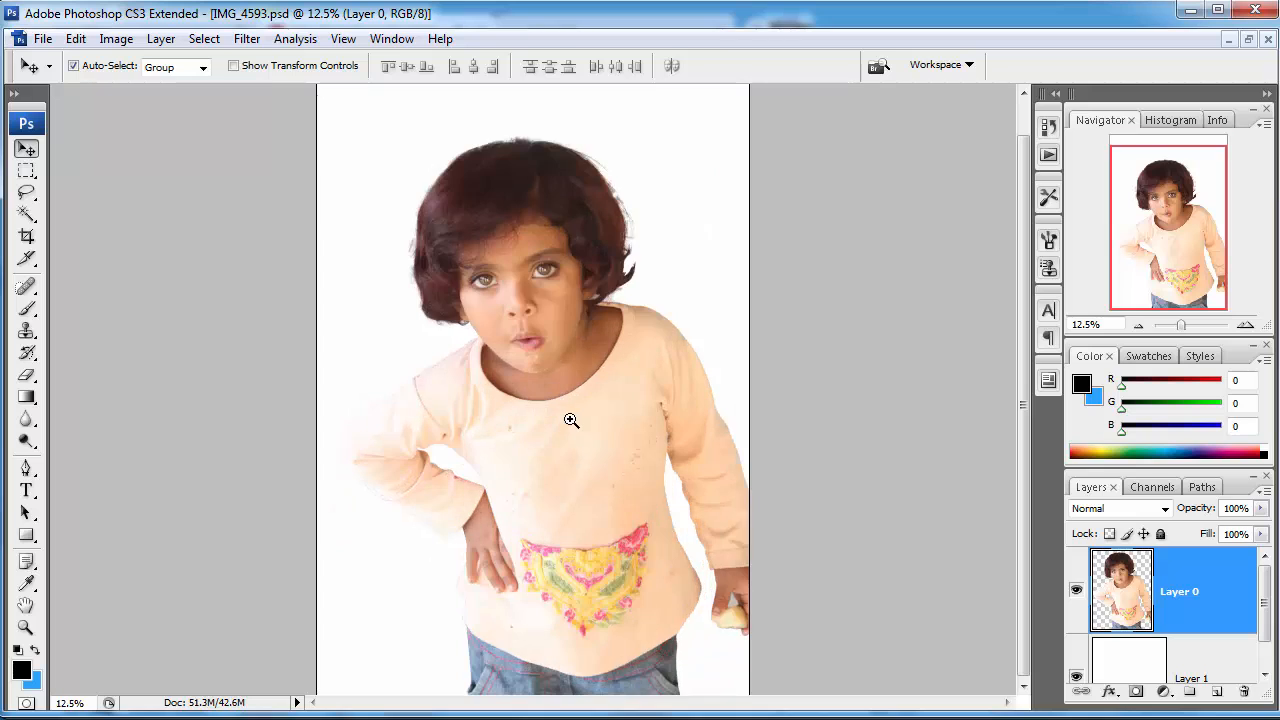
{"action": "left_click", "coordinate": [571, 420], "text": "ctrl"}
{"action": "left_click_drag", "start_coordinate": [544, 368], "coordinate": [409, 478]}
{"action": "left_click", "coordinate": [517, 426], "text": "ctrl"}
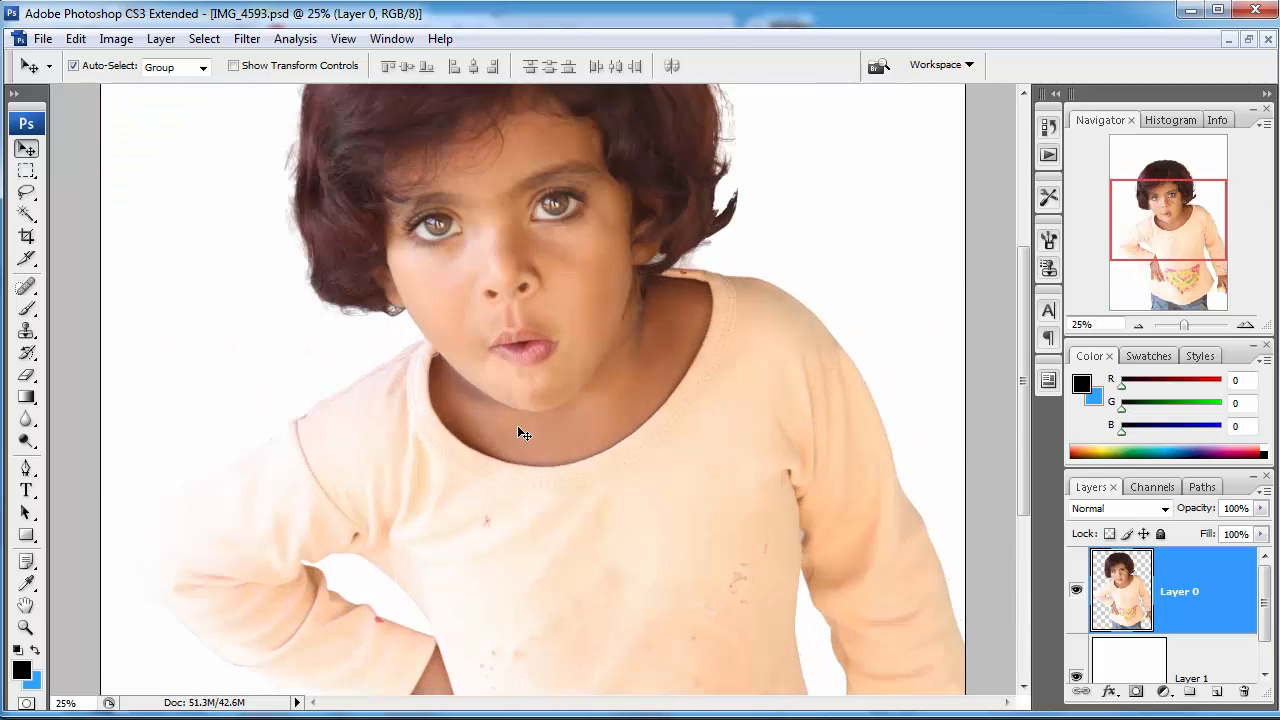
{"action": "key", "text": "f"}
{"action": "left_click_drag", "start_coordinate": [600, 357], "coordinate": [497, 407]}
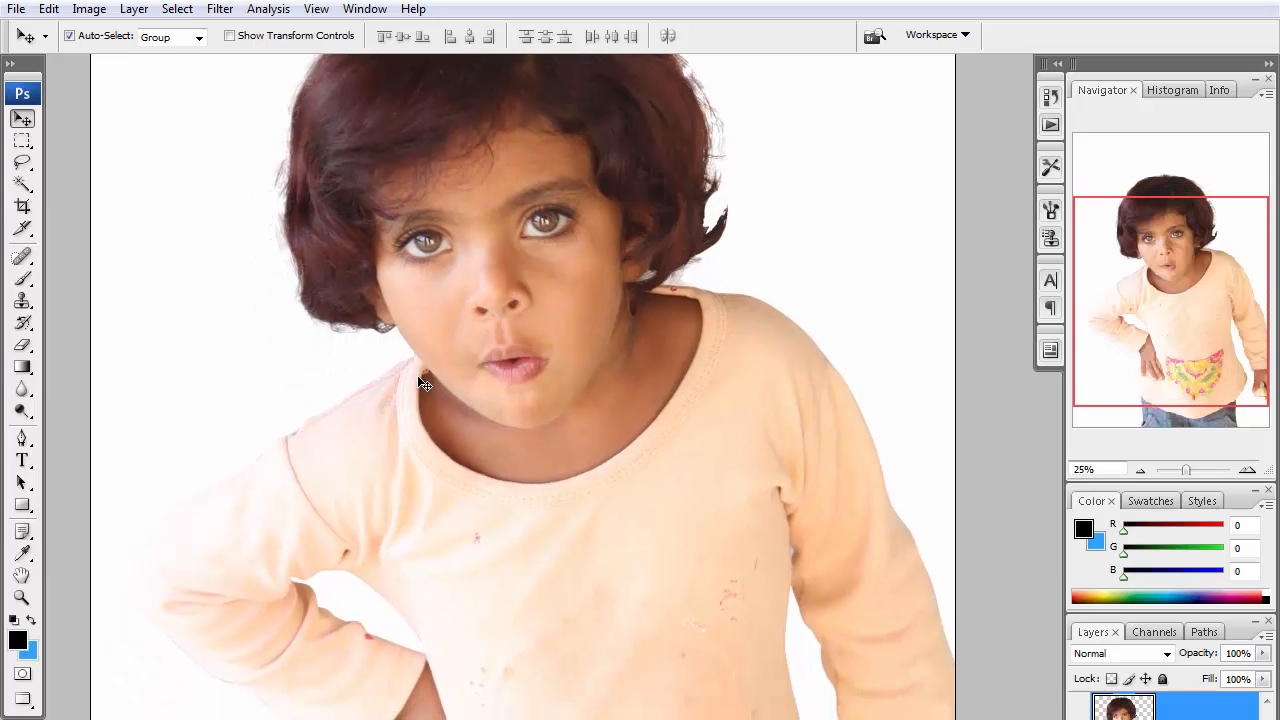
{"action": "left_click", "coordinate": [21, 186]}
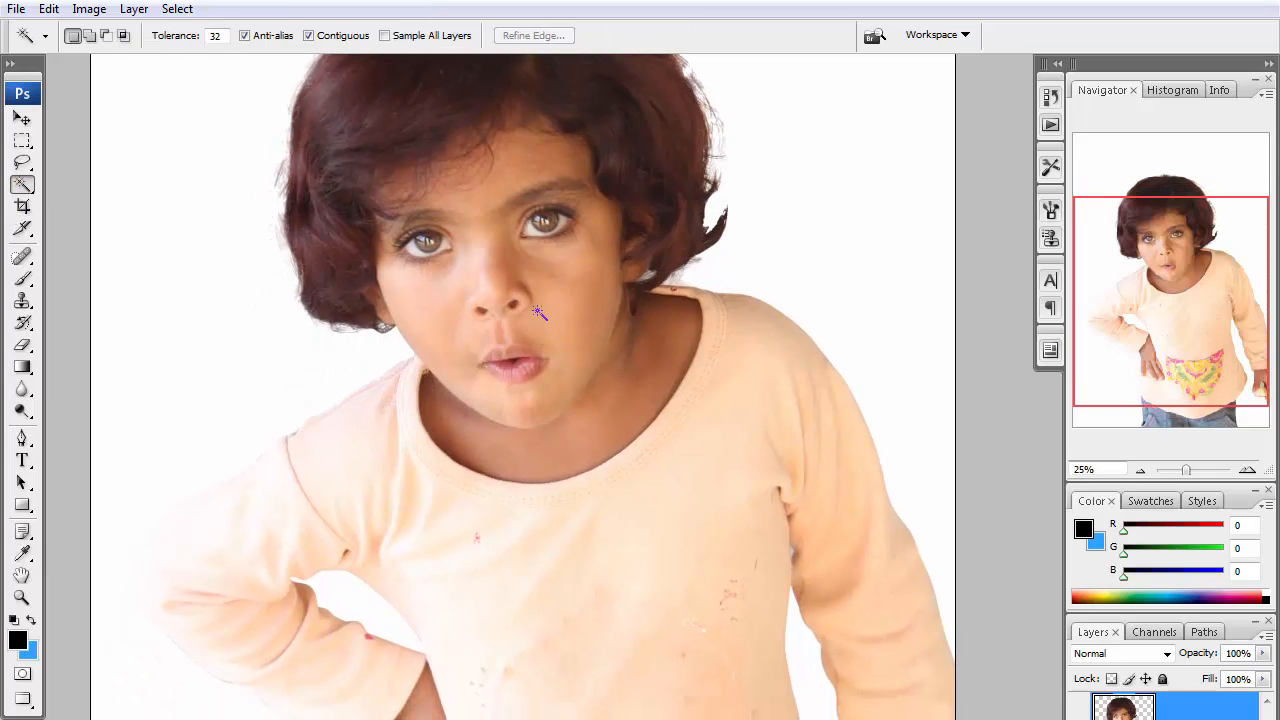
{"action": "left_click", "coordinate": [536, 330], "text": "shift"}
{"action": "left_click", "coordinate": [650, 352]}
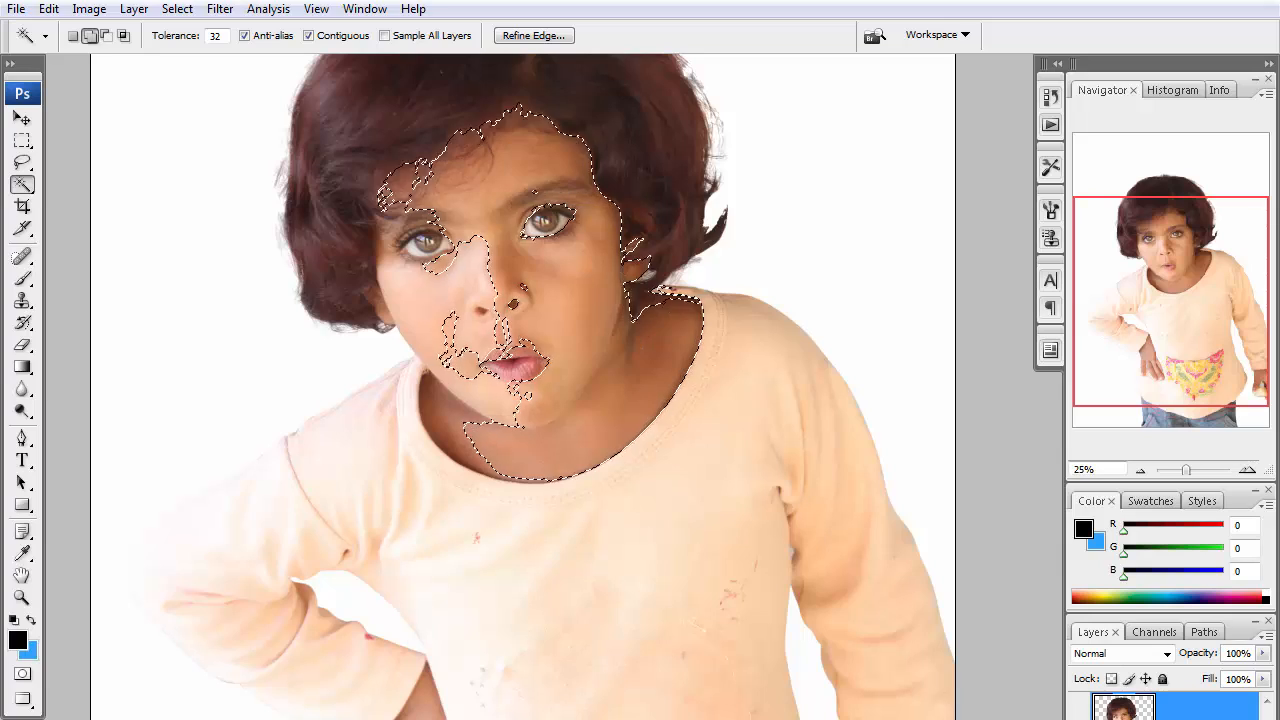
Add the remaining skin on the cheek, along the neckline and around the lips and eyes to the selection.
{"action": "left_click", "coordinate": [450, 420]}
{"action": "left_click", "coordinate": [447, 360]}
{"action": "left_click", "coordinate": [462, 430]}
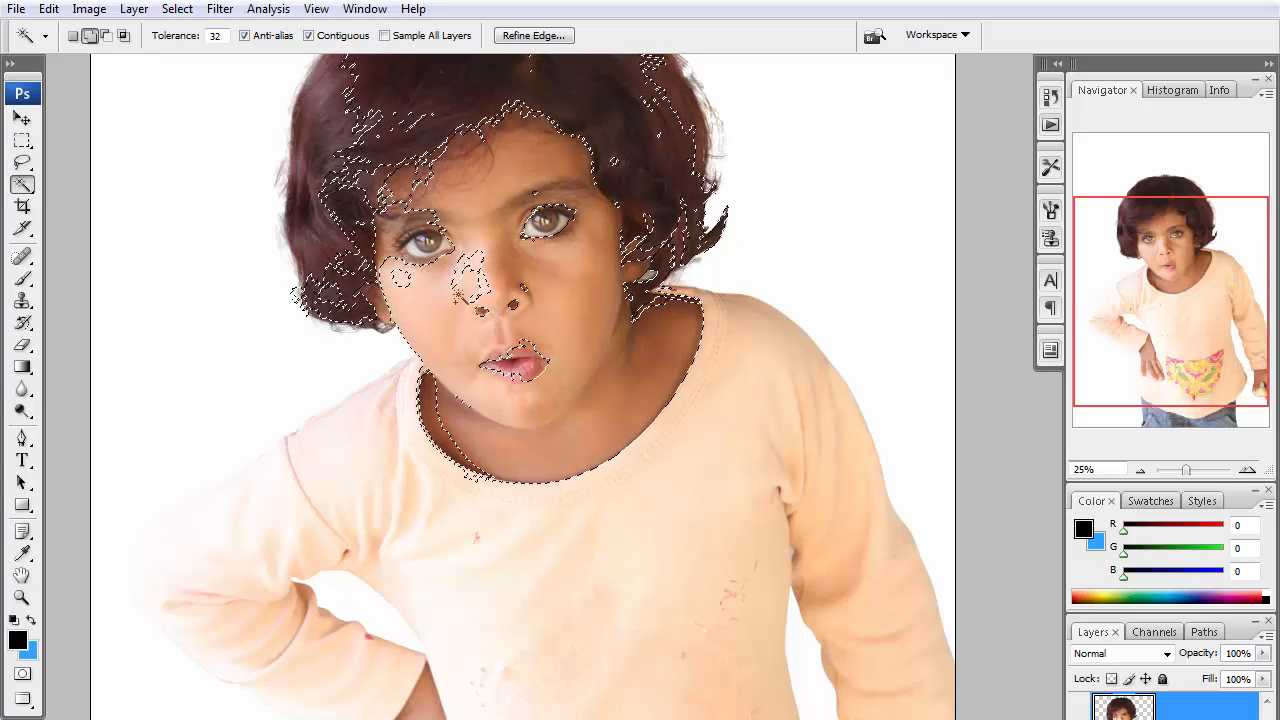
{"action": "left_click", "coordinate": [434, 447]}
{"action": "left_click", "coordinate": [466, 280]}
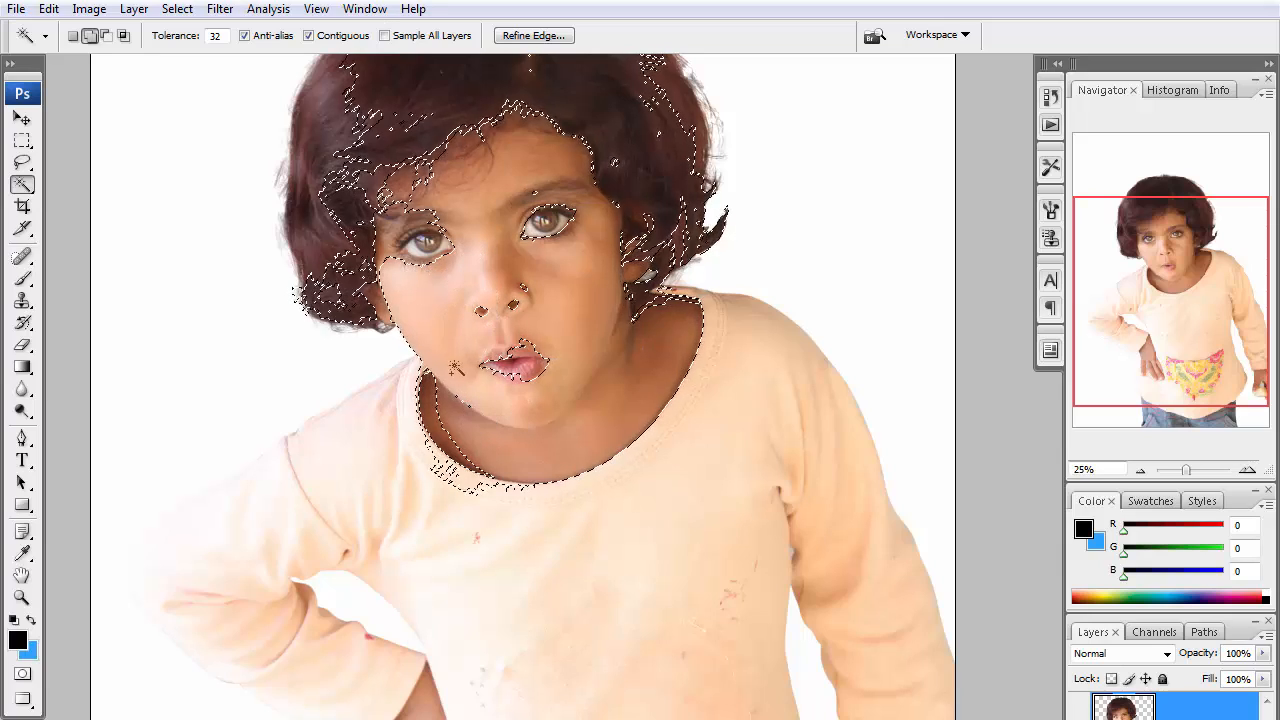
{"action": "left_click", "coordinate": [442, 419]}
{"action": "left_click", "coordinate": [418, 328]}
{"action": "left_click", "coordinate": [514, 351]}
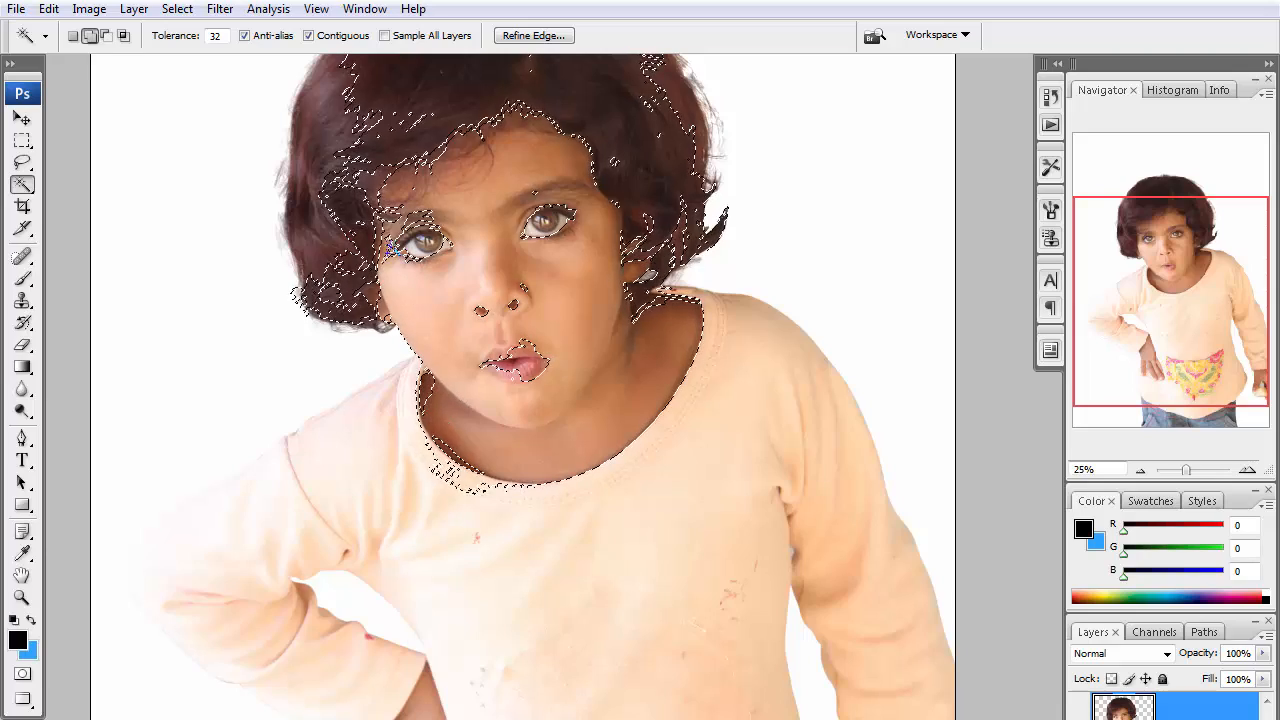
{"action": "left_click", "coordinate": [414, 214]}
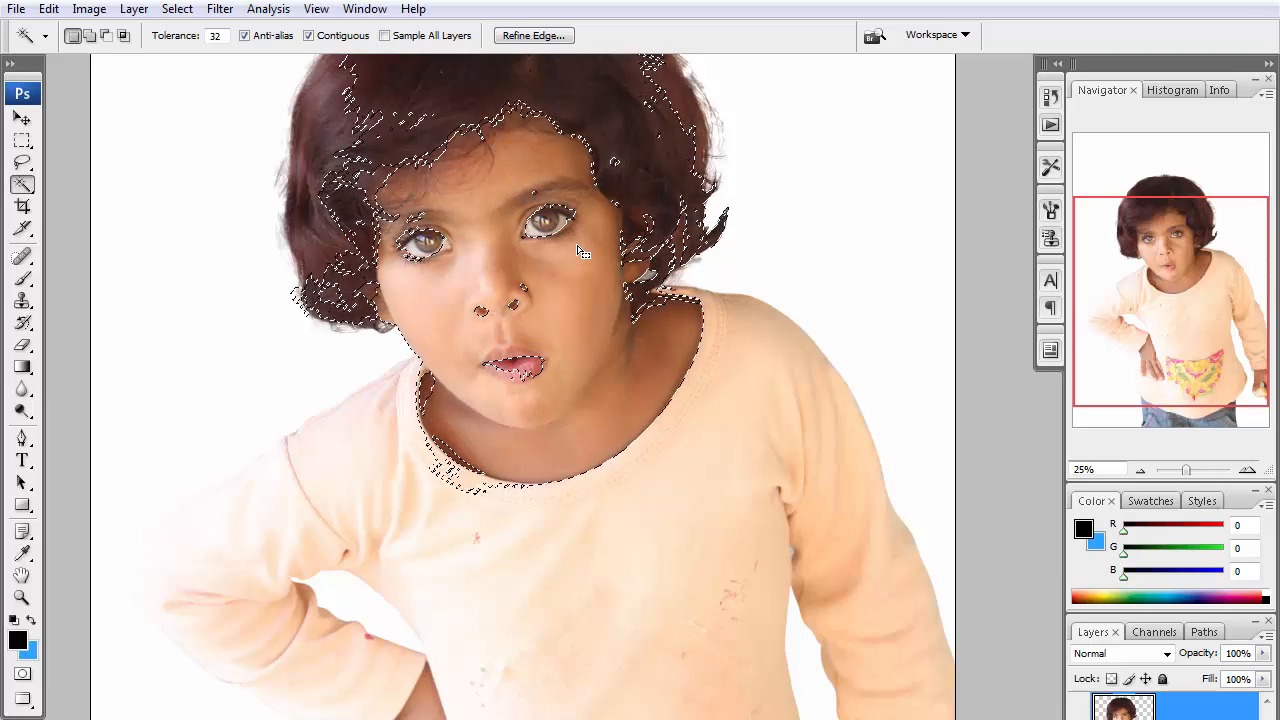
Feather the skin selection by 12 pixels.
{"action": "key", "text": "ctrl+alt+d"}
{"action": "type", "text": "12"}
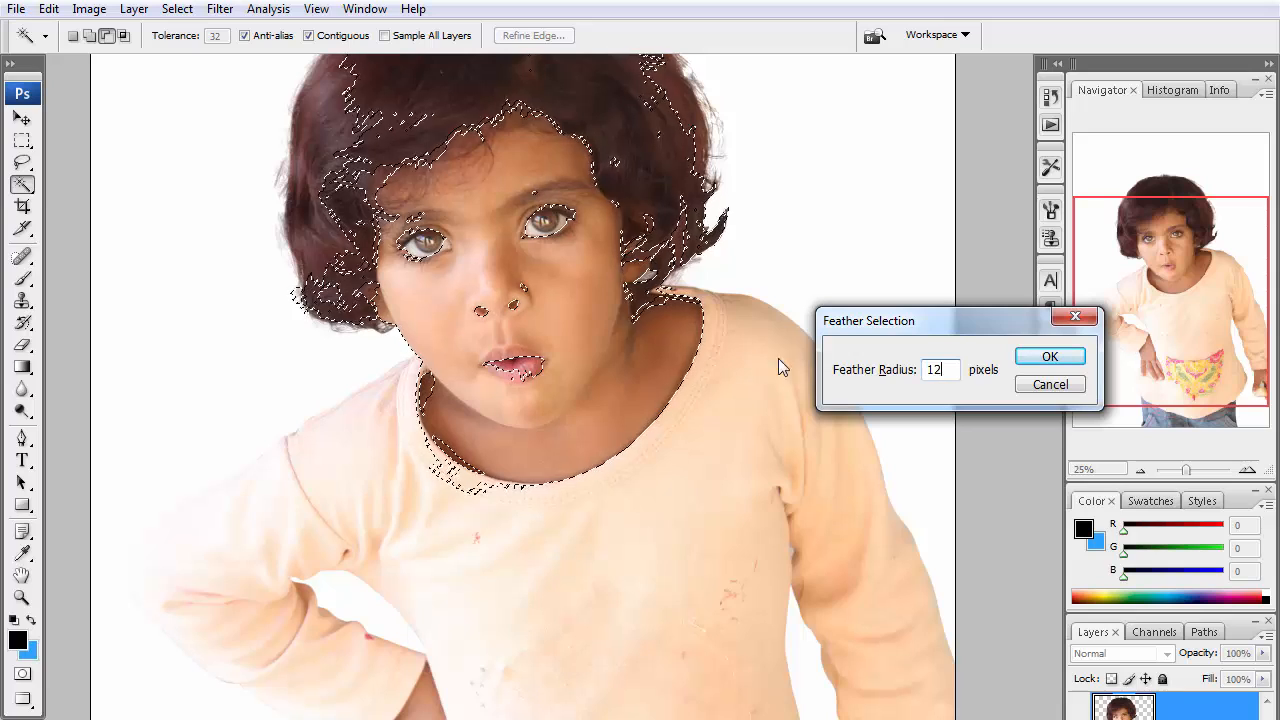
{"action": "key", "text": "Return"}
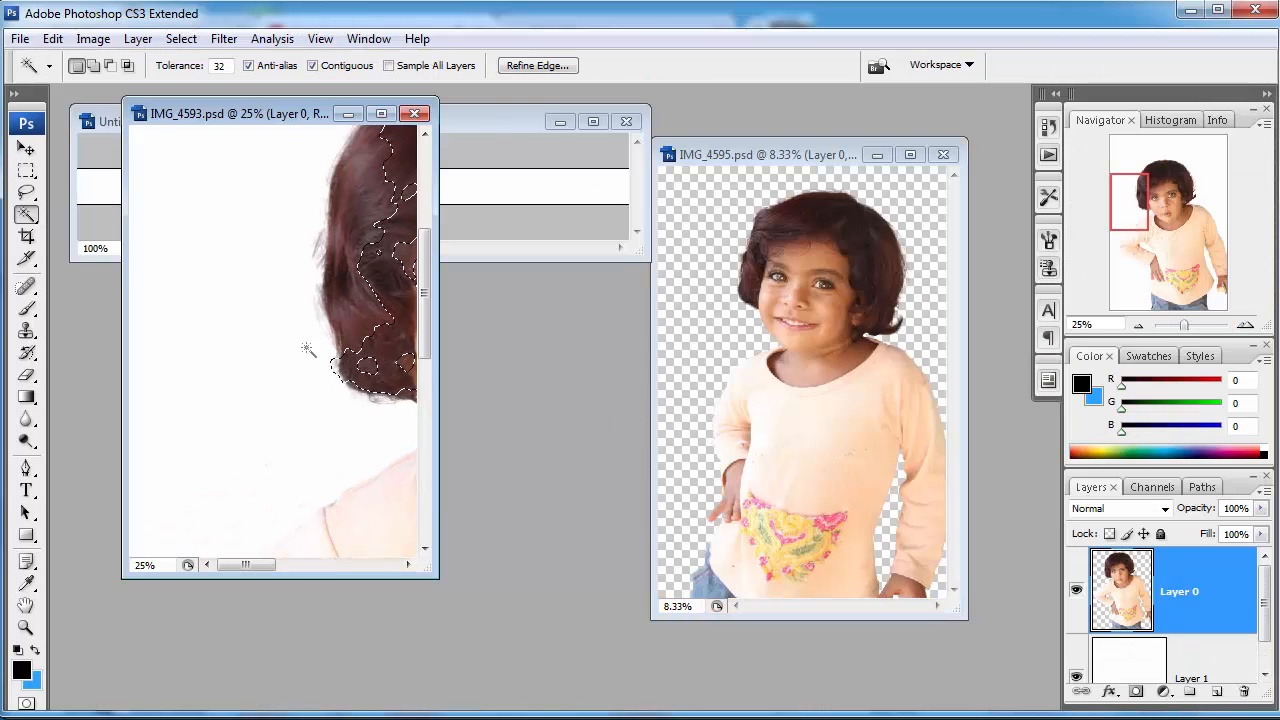
Deselect the skin area and move the IMG_4593.psd window closer to the IMG_4595.psd window.
{"action": "left_click", "coordinate": [330, 368], "text": "alt"}
{"action": "left_click", "coordinate": [330, 368], "text": "alt"}
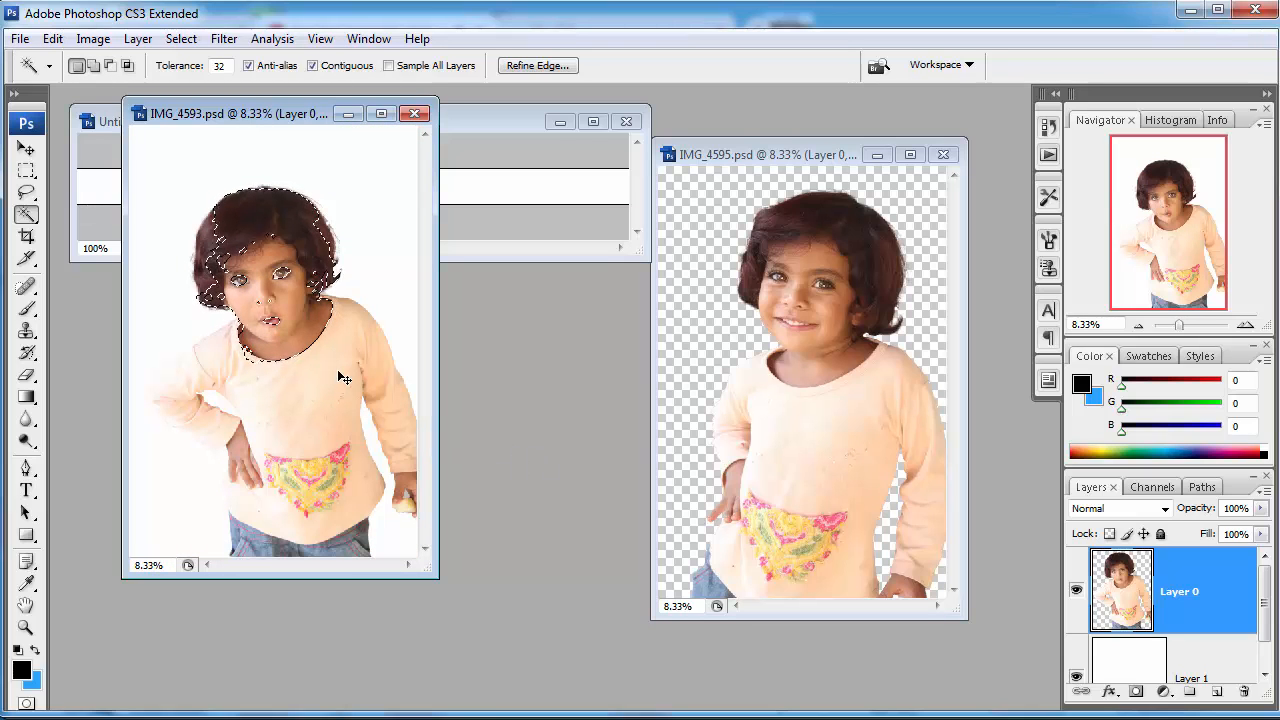
{"action": "left_click_drag", "start_coordinate": [249, 114], "coordinate": [340, 149]}
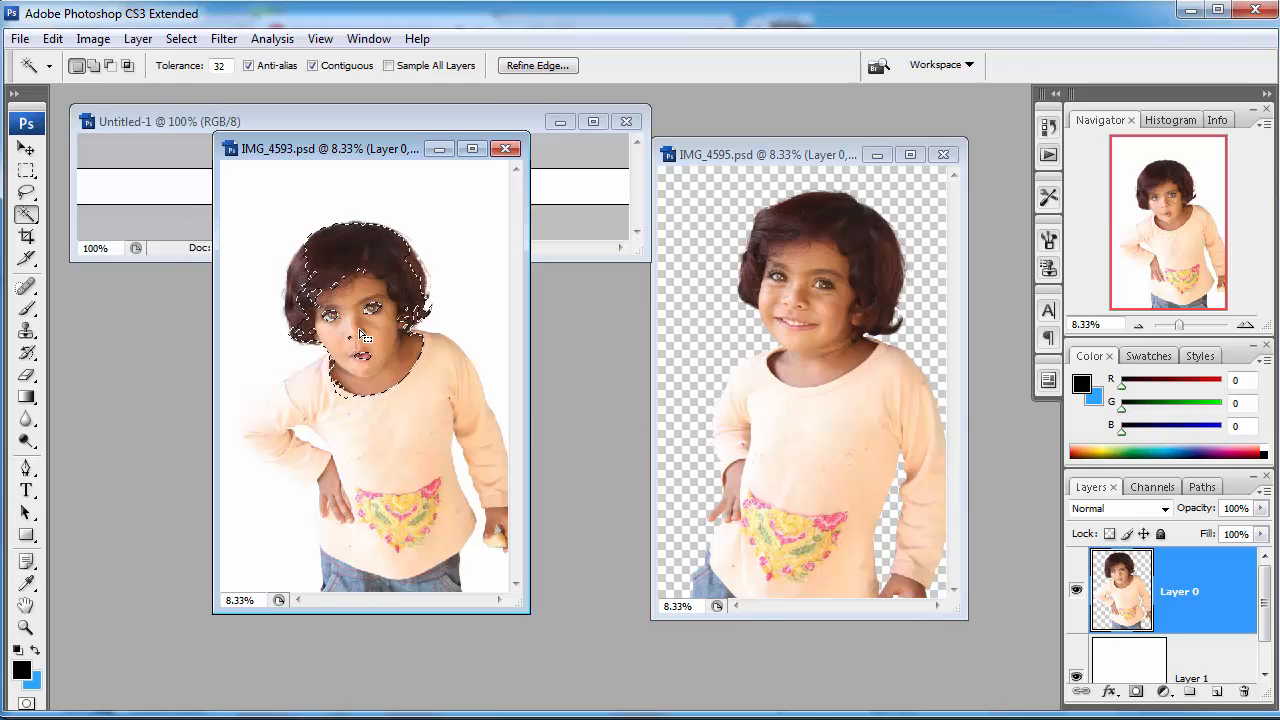
{"action": "key", "text": "ctrl+d"}
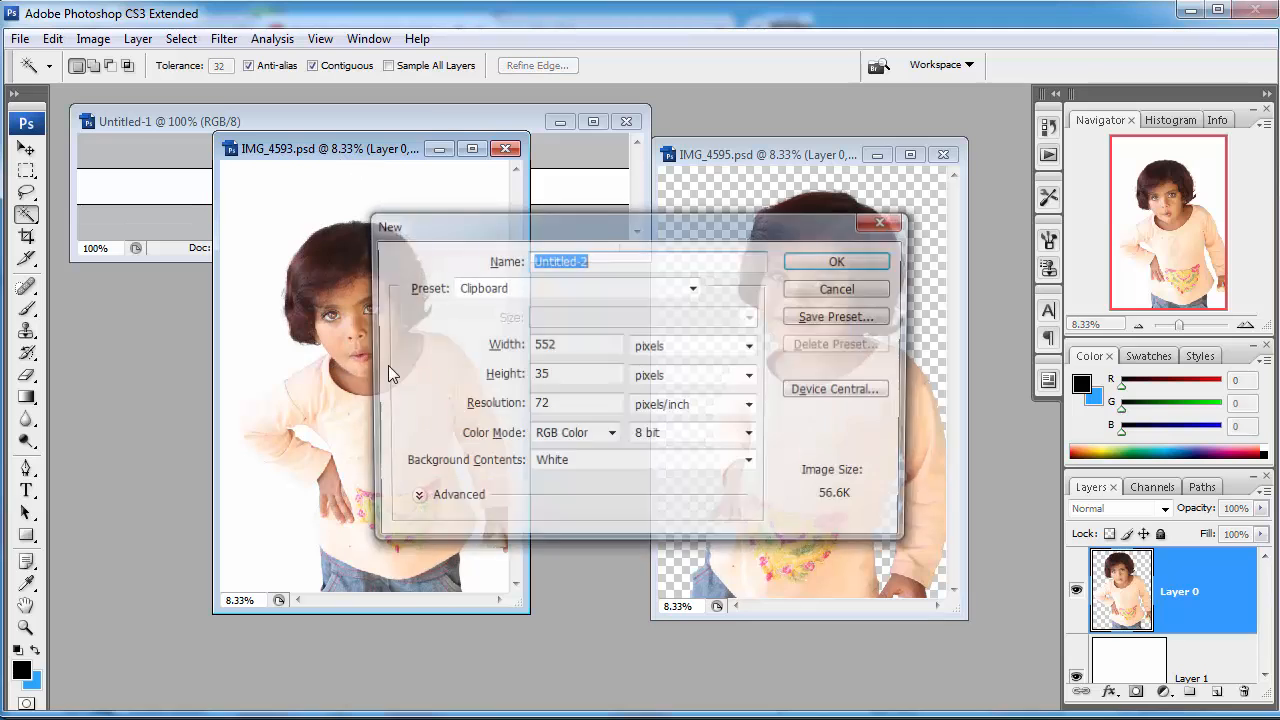
{"action": "key", "text": "ctrl+n"}
{"action": "left_click", "coordinate": [797, 290]}
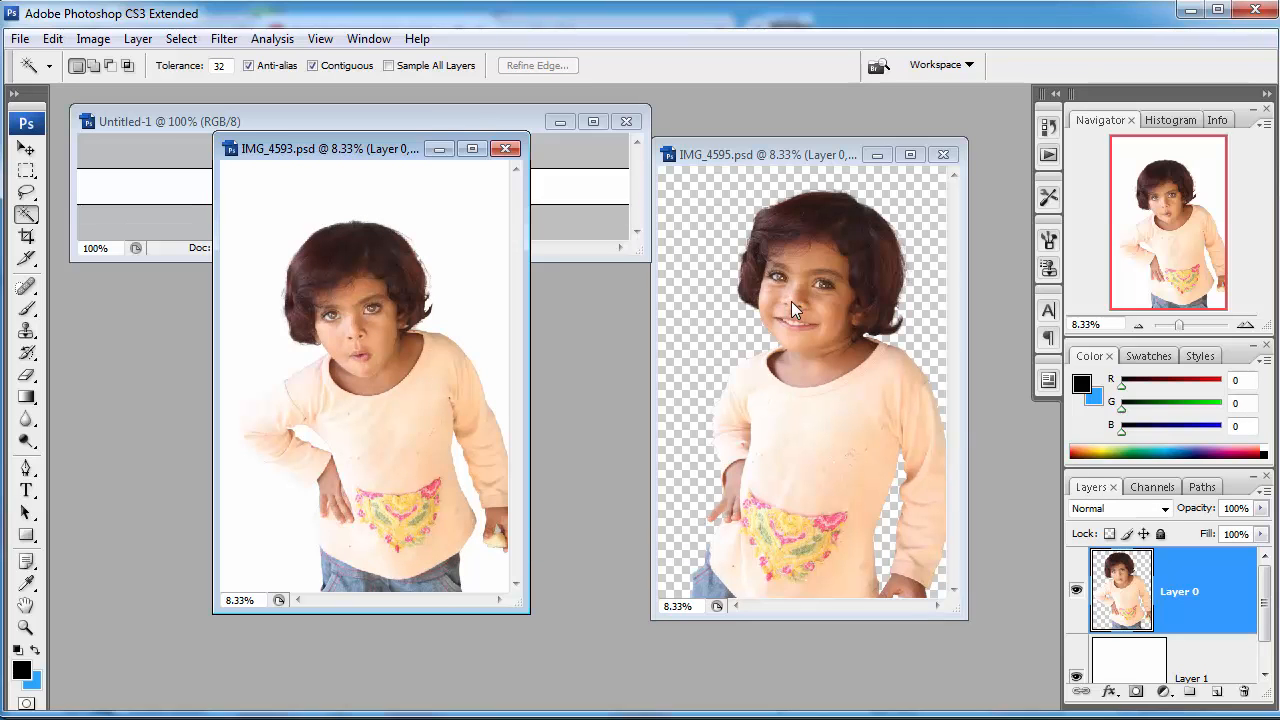
{"action": "left_click_drag", "start_coordinate": [388, 160], "coordinate": [460, 212]}
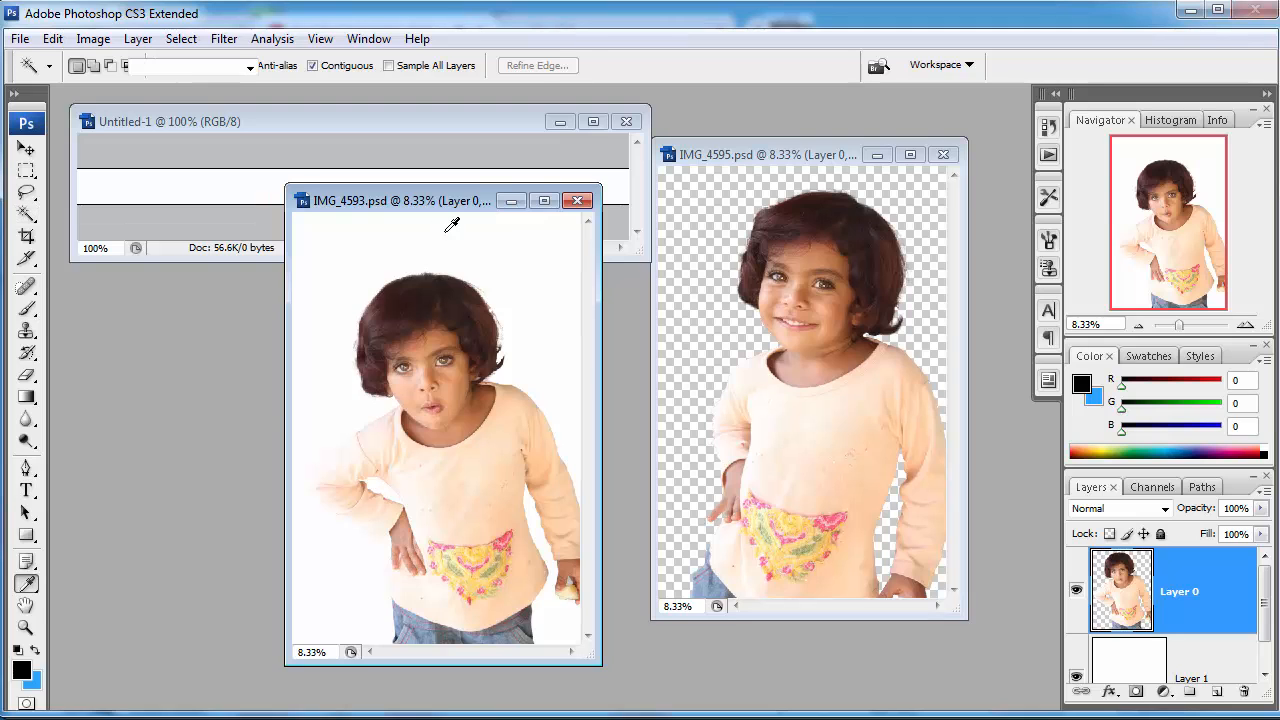
Adjust the girl's layer in IMG_4593.psd with Levels, setting input levels to 13, 1.06 and 244.
{"action": "key", "text": "ctrl+l"}
{"action": "mouse_move", "coordinate": [1080, 345]}
{"action": "left_mouse_down"}
{"action": "mouse_move", "coordinate": [1061, 348]}
{"action": "mouse_move", "coordinate": [1075, 345]}
{"action": "left_mouse_up"}
{"action": "left_click_drag", "start_coordinate": [958, 346], "coordinate": [948, 346]}
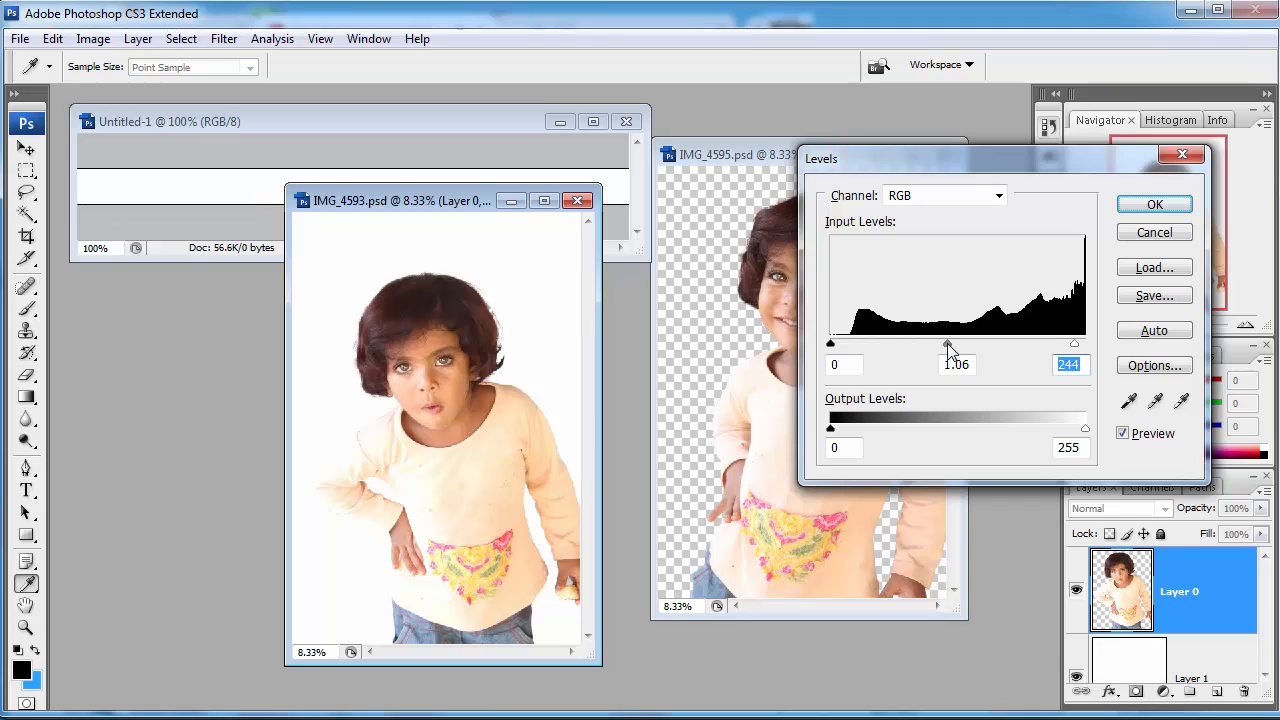
{"action": "left_click_drag", "start_coordinate": [831, 345], "coordinate": [847, 345]}
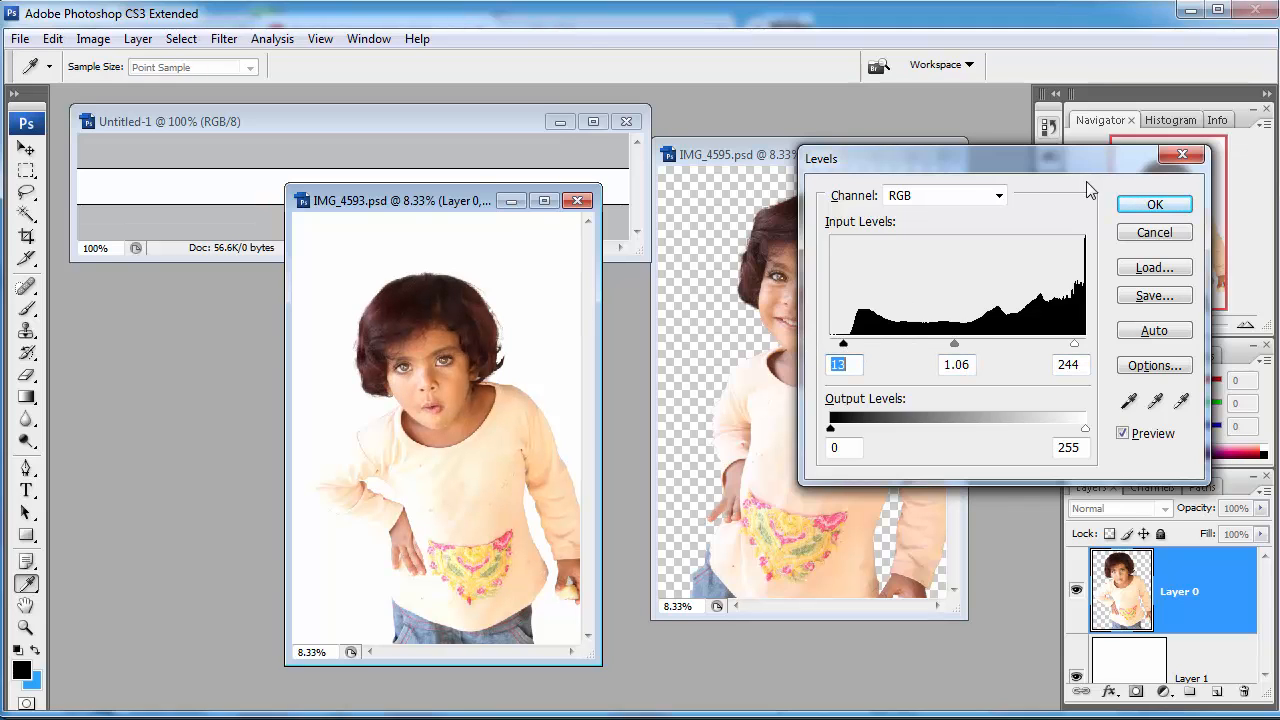
{"action": "left_click", "coordinate": [1148, 205]}
{"action": "key", "text": "w"}
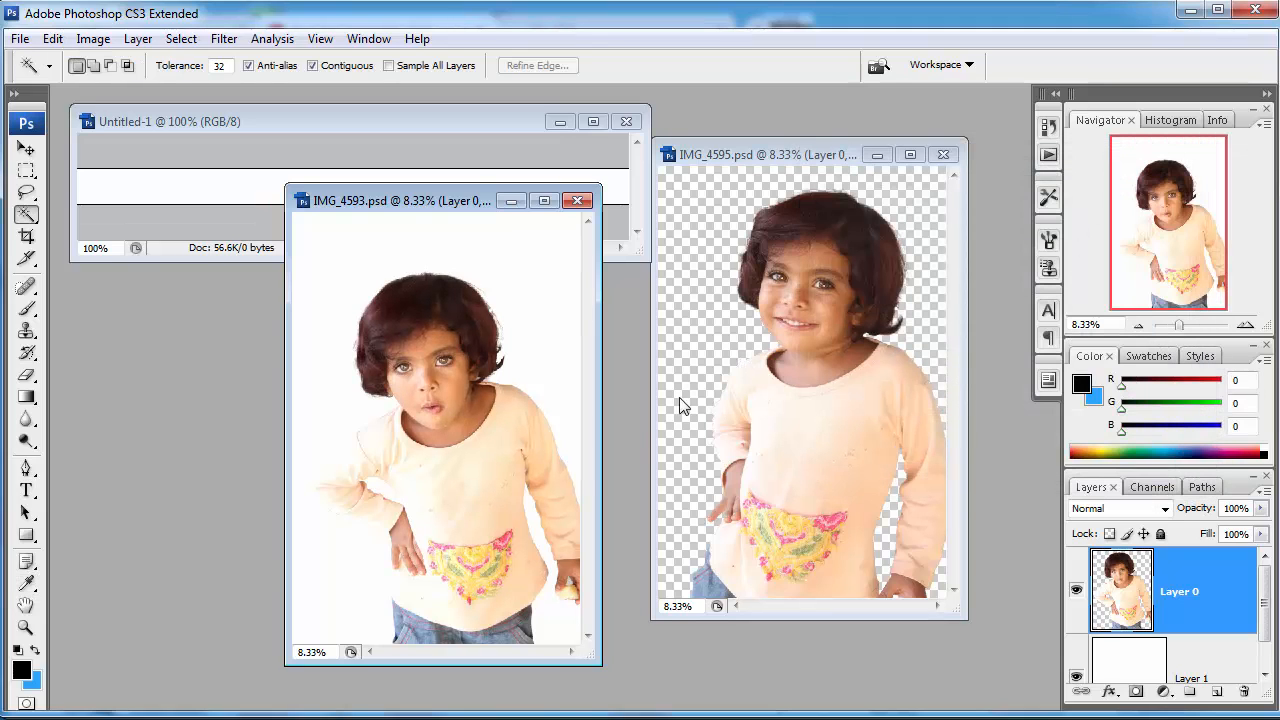
Apply a Color Balance of -38 toward cyan and +15 toward green to the girl's layer.
{"action": "key", "text": "ctrl+b"}
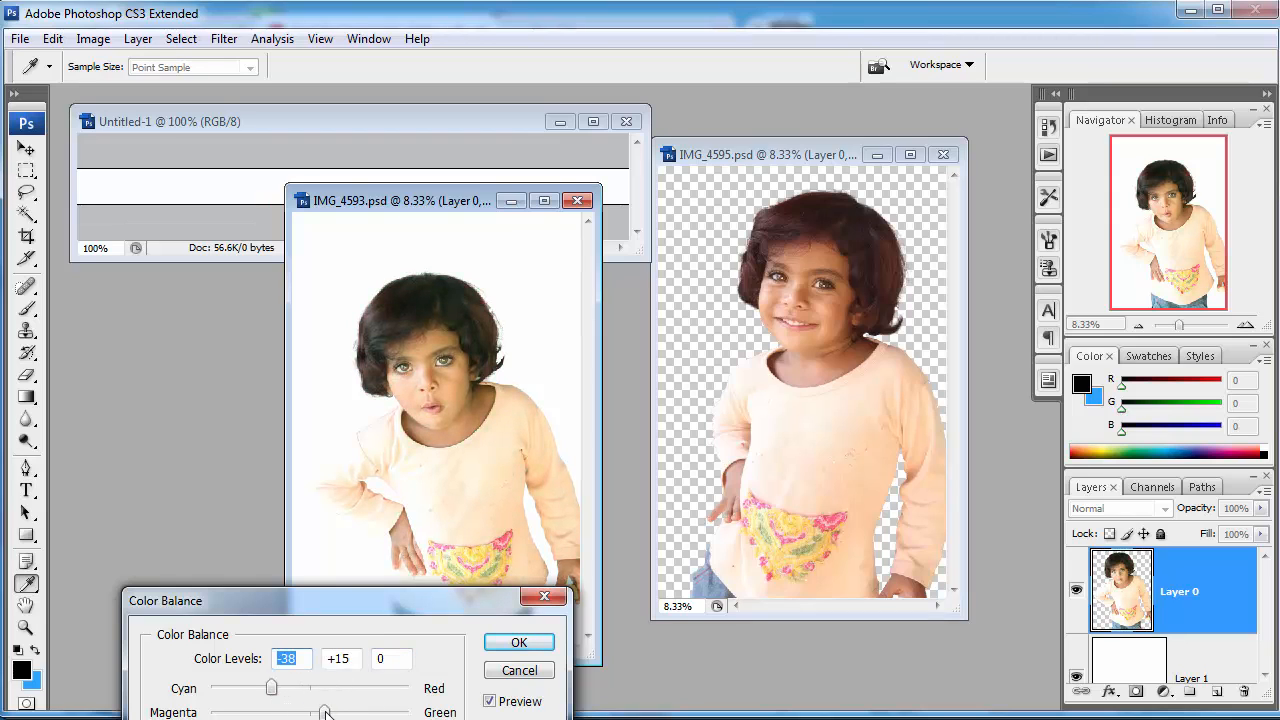
{"action": "left_click", "coordinate": [518, 643]}
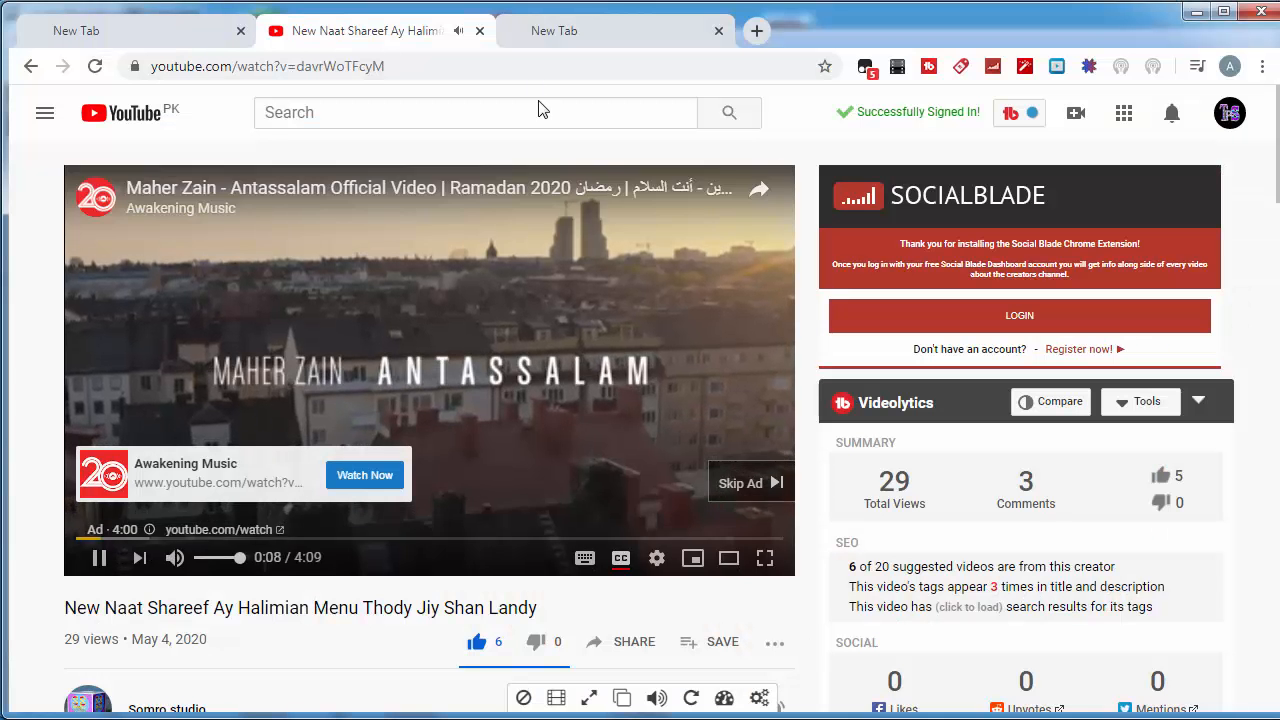
{"action": "left_click", "coordinate": [537, 33]}
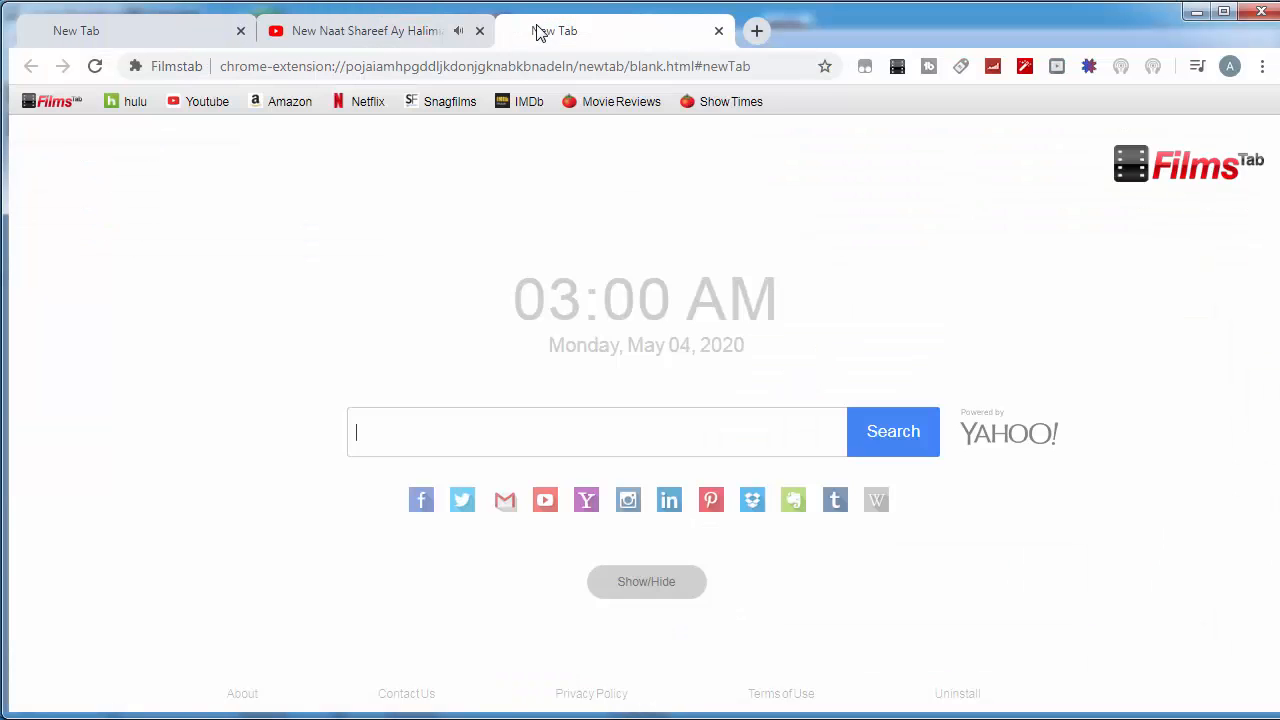
{"action": "left_click", "coordinate": [530, 70]}
{"action": "type", "text": "www.google.com"}
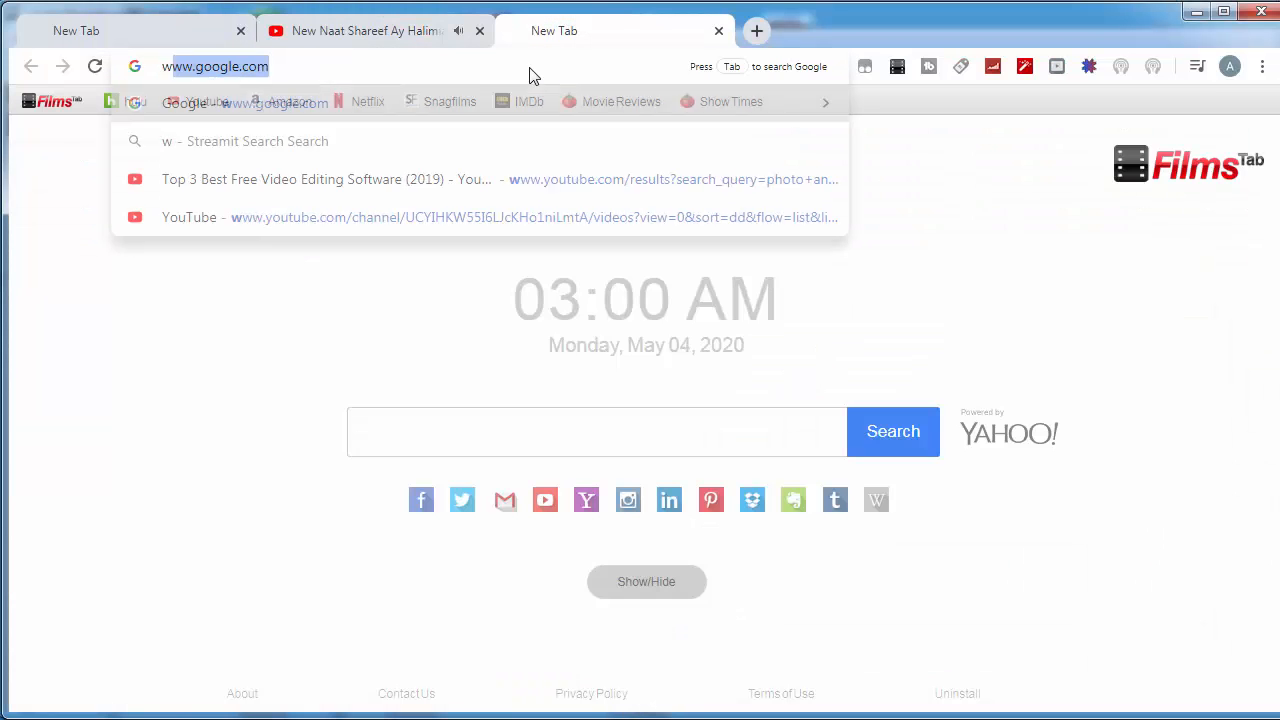
{"action": "key", "text": "End"}
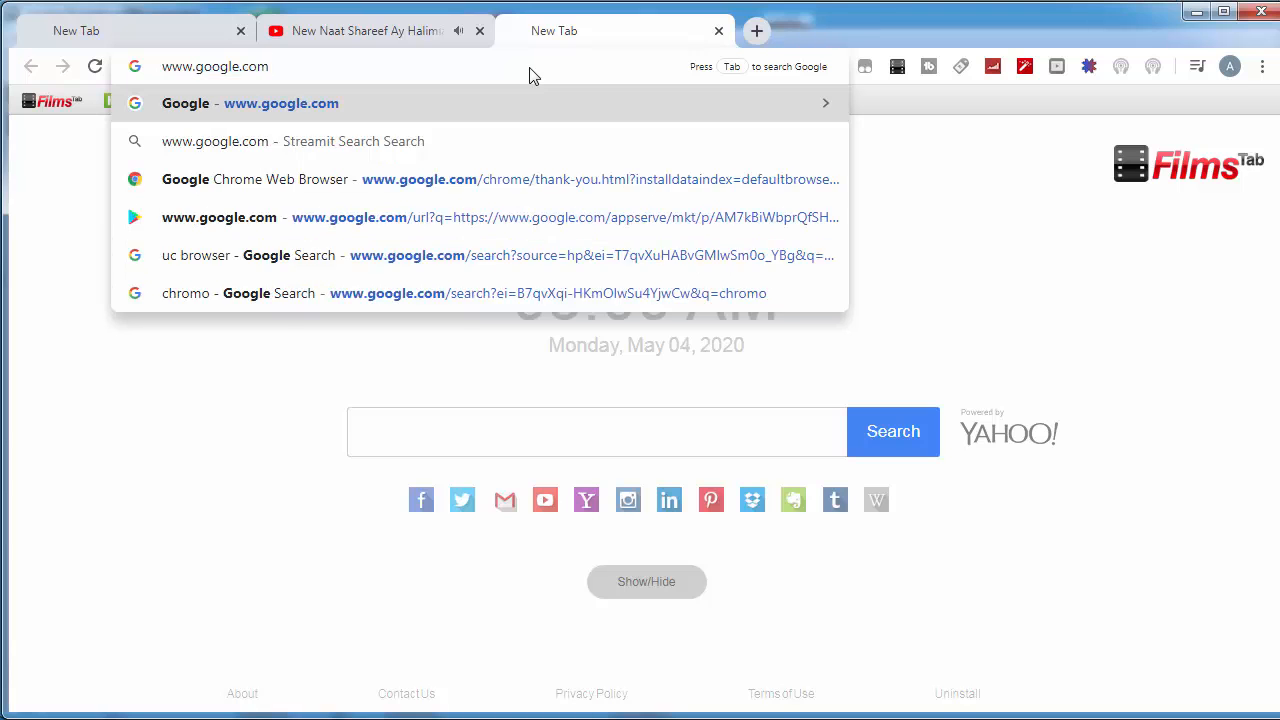
{"action": "key", "text": "Return"}
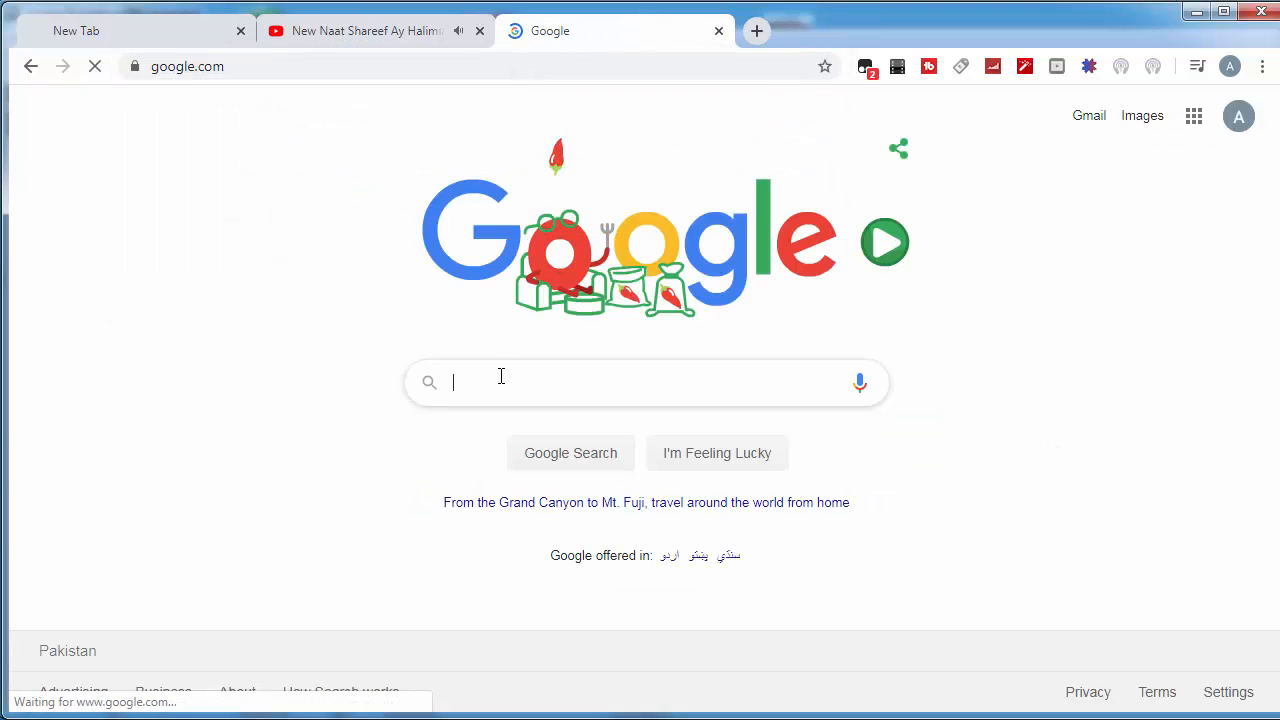
Search Google for a natural background.
{"action": "type", "text": "na"}
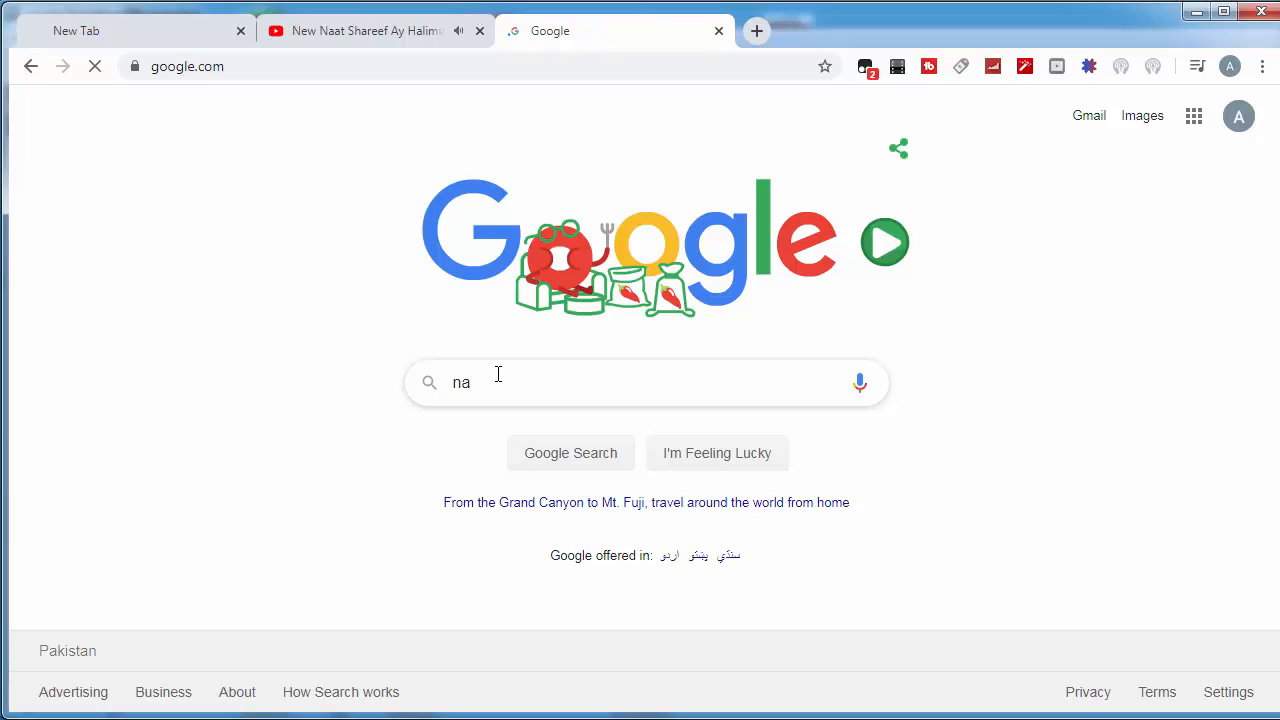
{"action": "type", "text": "tira"}
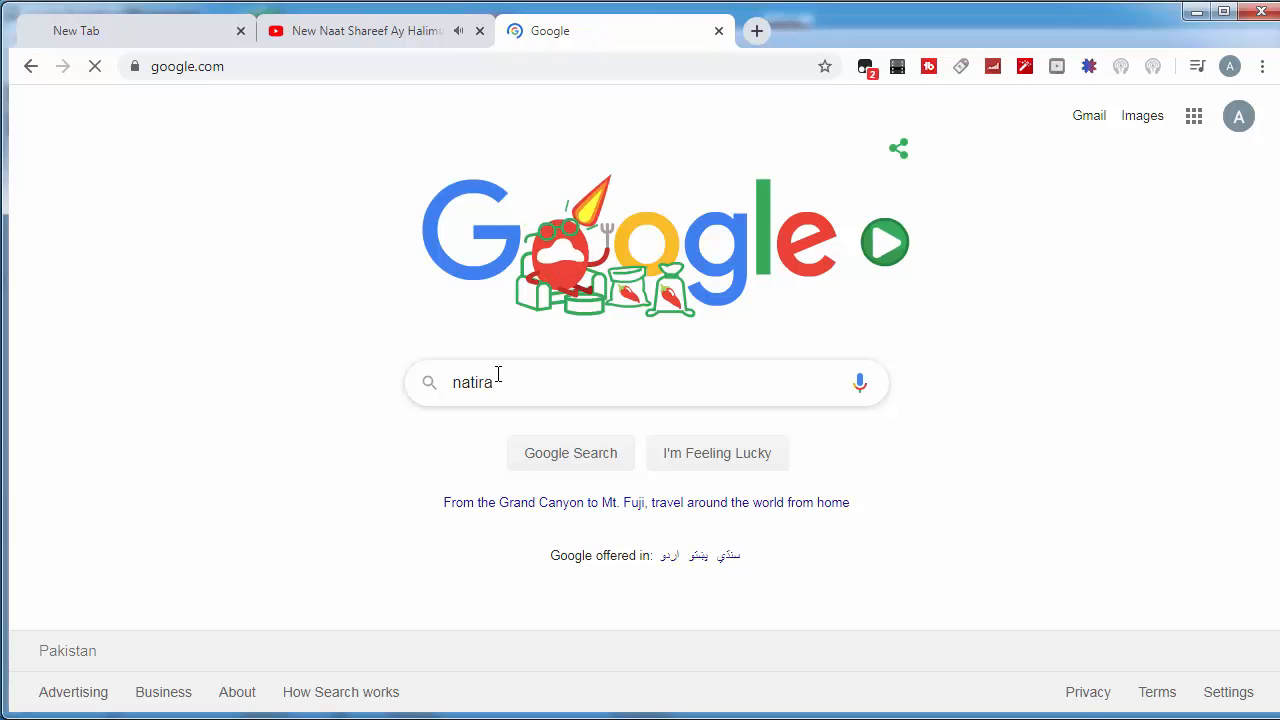
{"action": "type", "text": "l ba"}
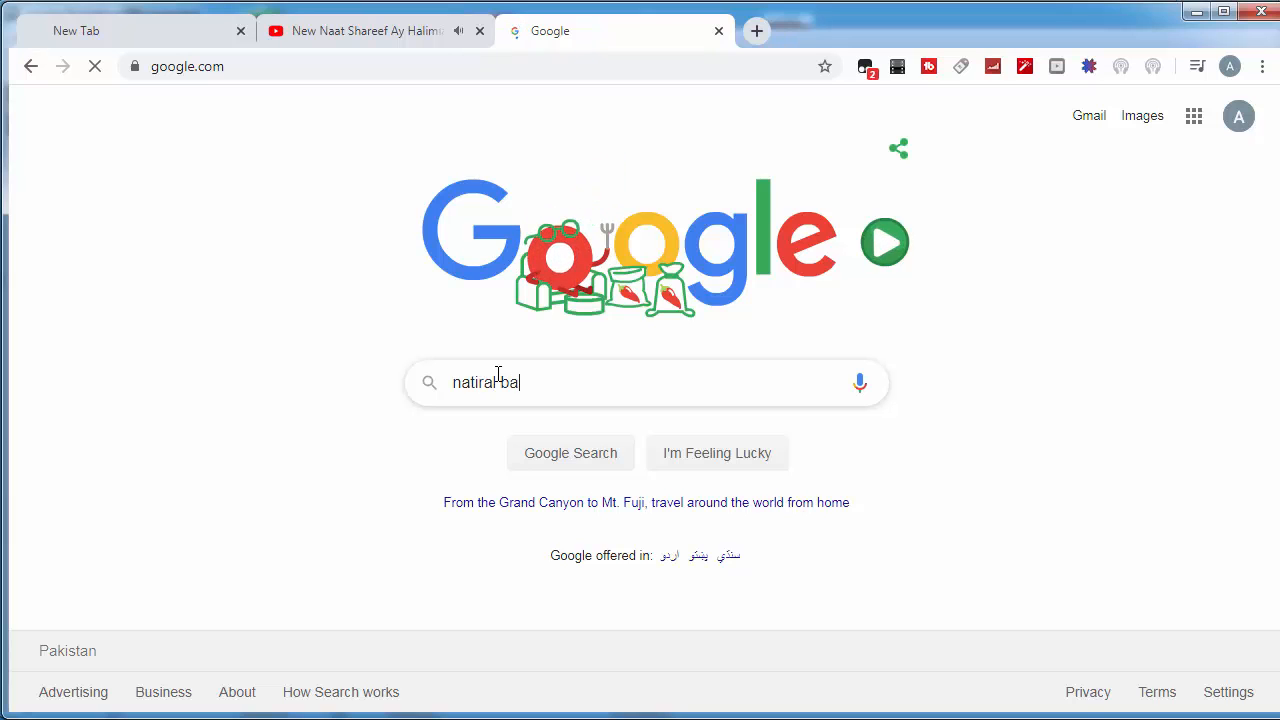
{"action": "type", "text": "cgrun"}
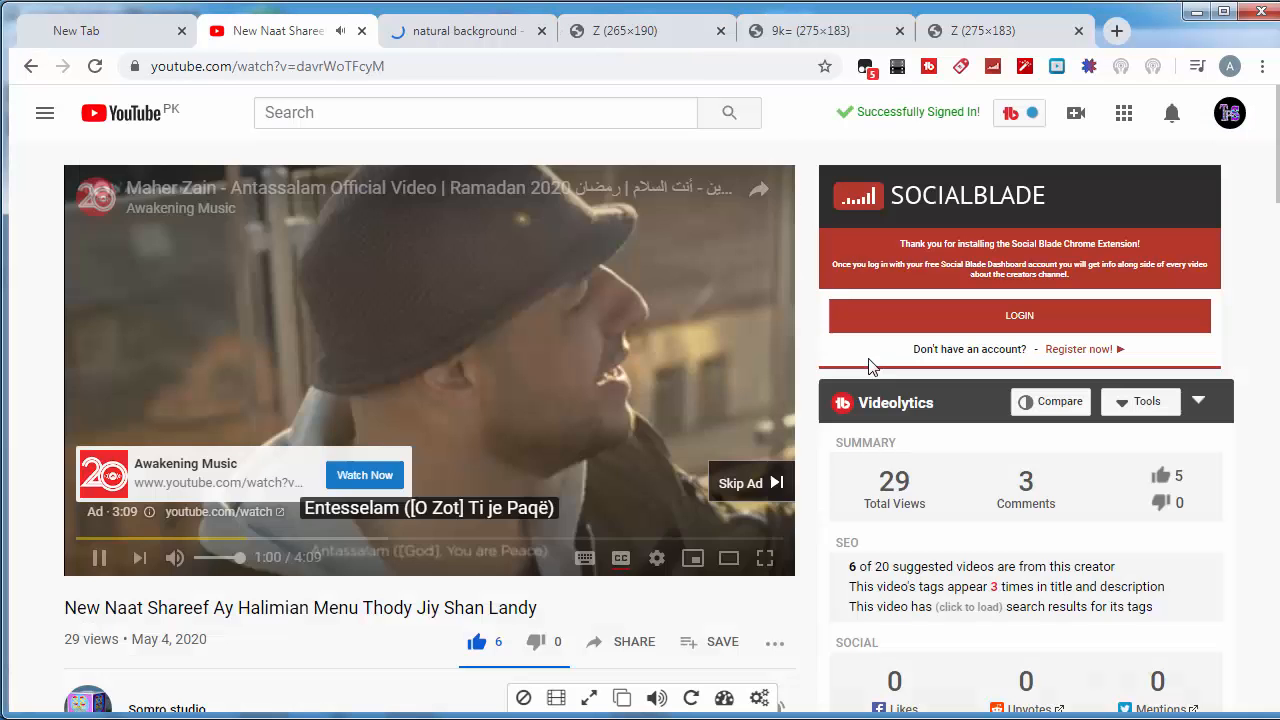
Save the opened picture of the wooden deck with blurred foliage as a JPEG named download in the Downloads folder.
{"action": "left_click", "coordinate": [834, 32]}
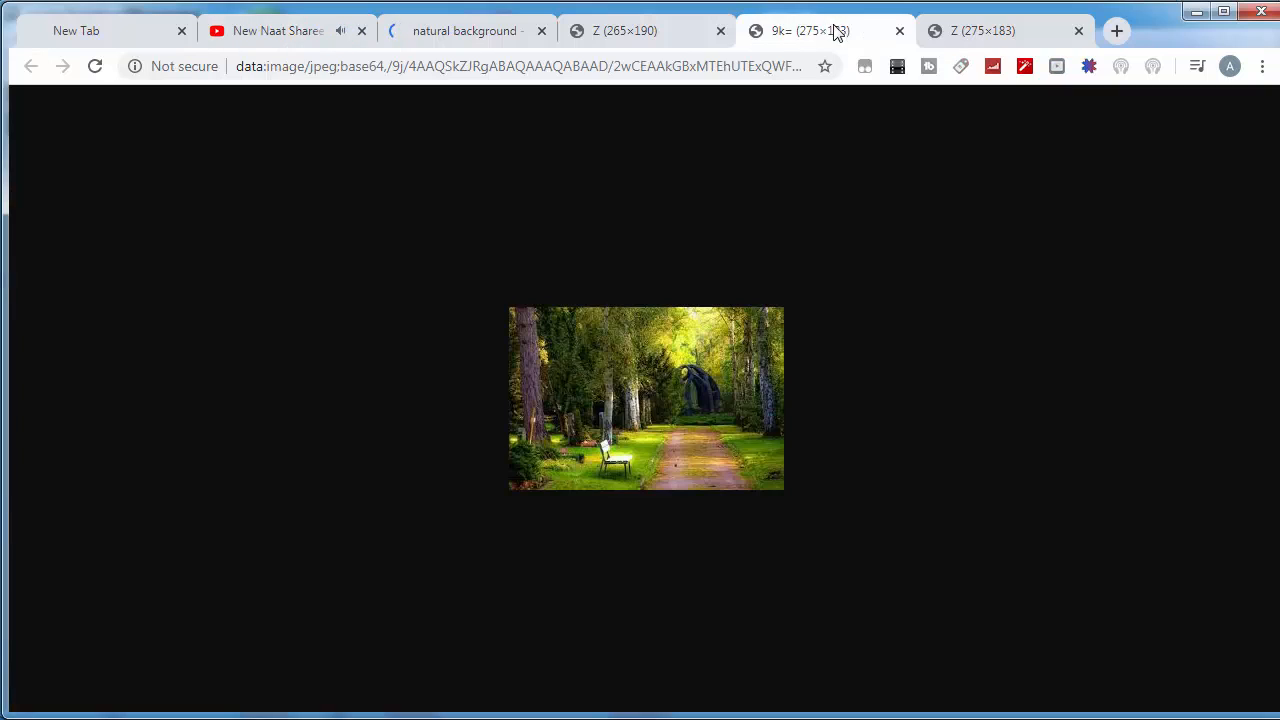
{"action": "left_click", "coordinate": [945, 35]}
{"action": "right_click", "coordinate": [586, 342]}
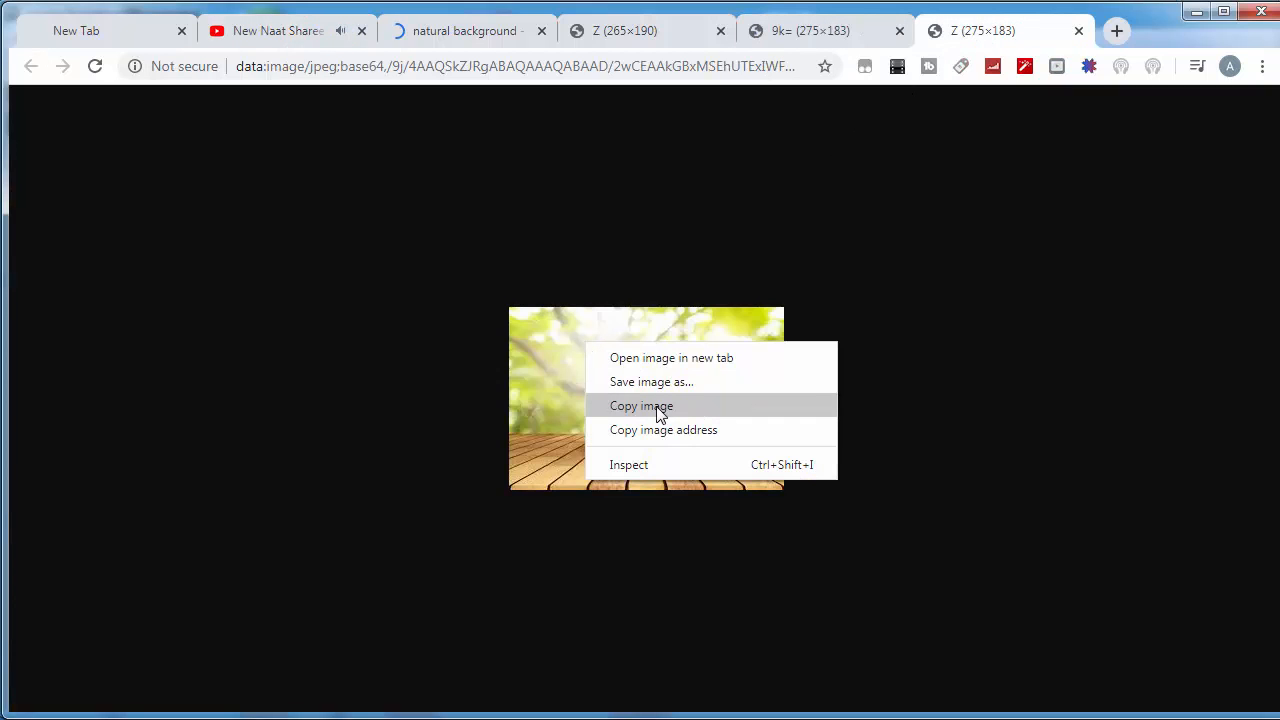
{"action": "left_click", "coordinate": [650, 384]}
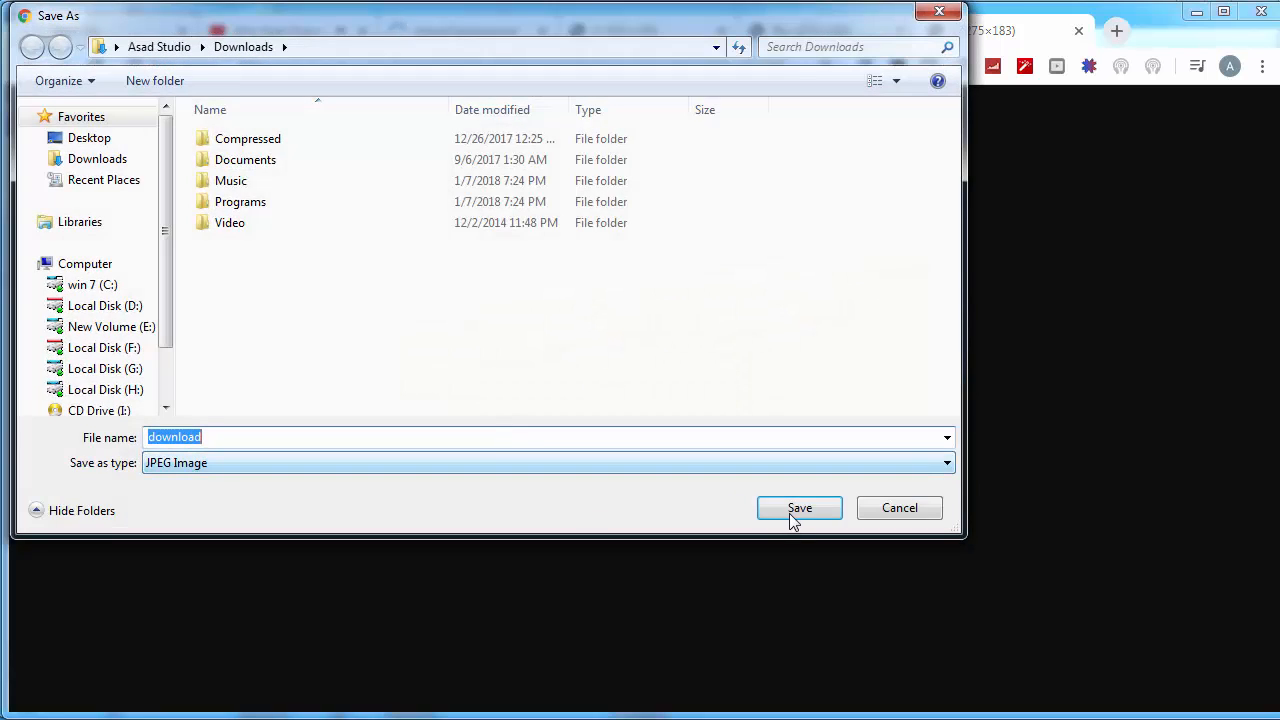
{"action": "left_click", "coordinate": [799, 509]}
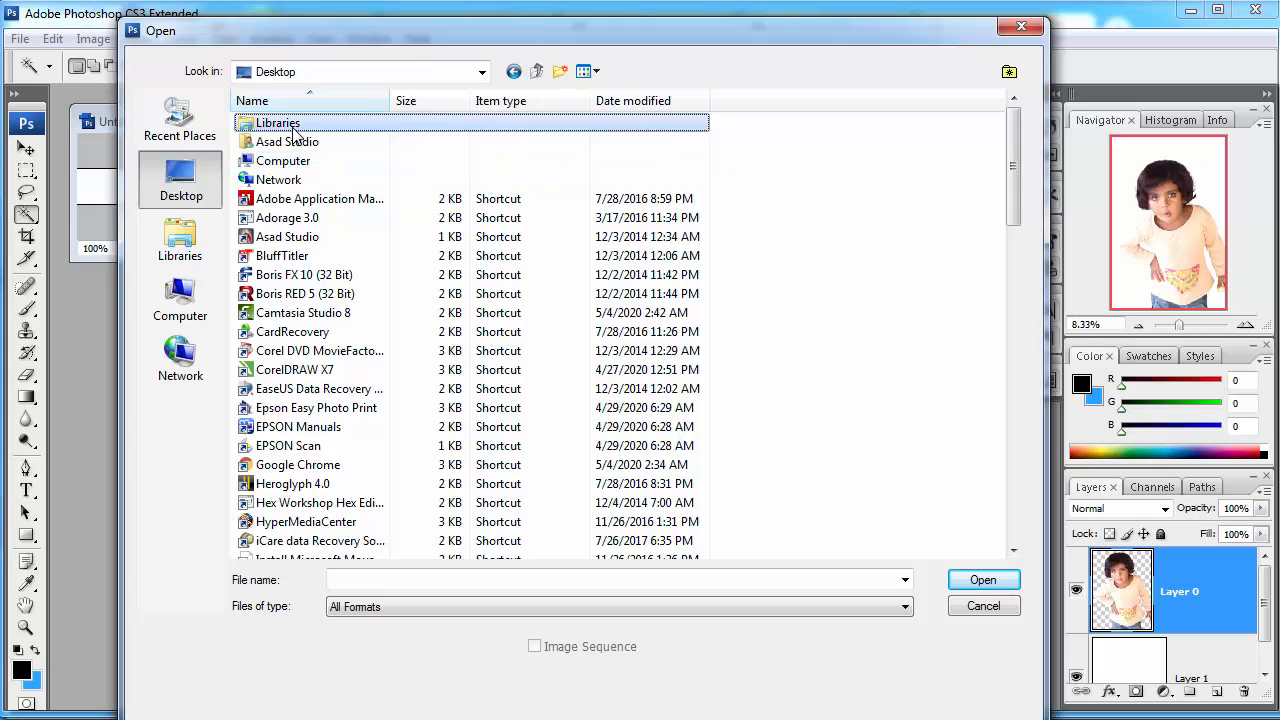
Open the downloaded picture from the Downloads folder in Photoshop.
{"action": "double_click", "coordinate": [290, 124]}
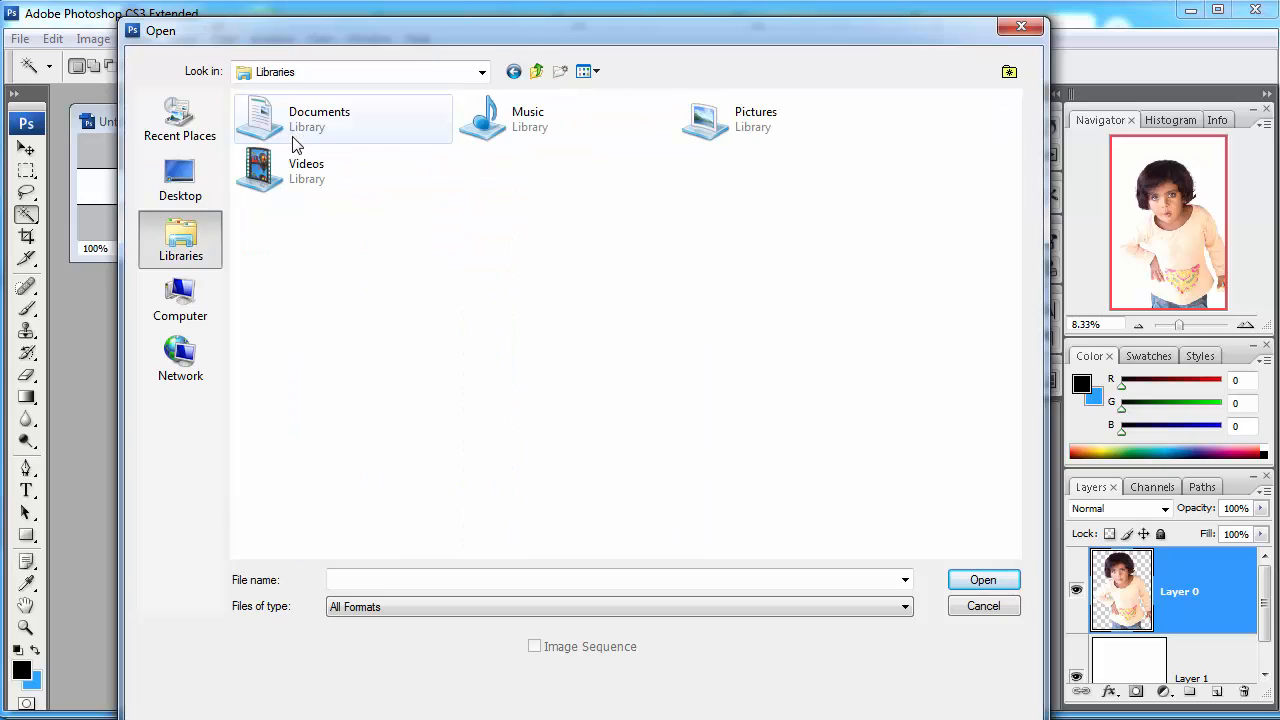
{"action": "left_click", "coordinate": [981, 605]}
{"action": "left_click", "coordinate": [316, 717]}
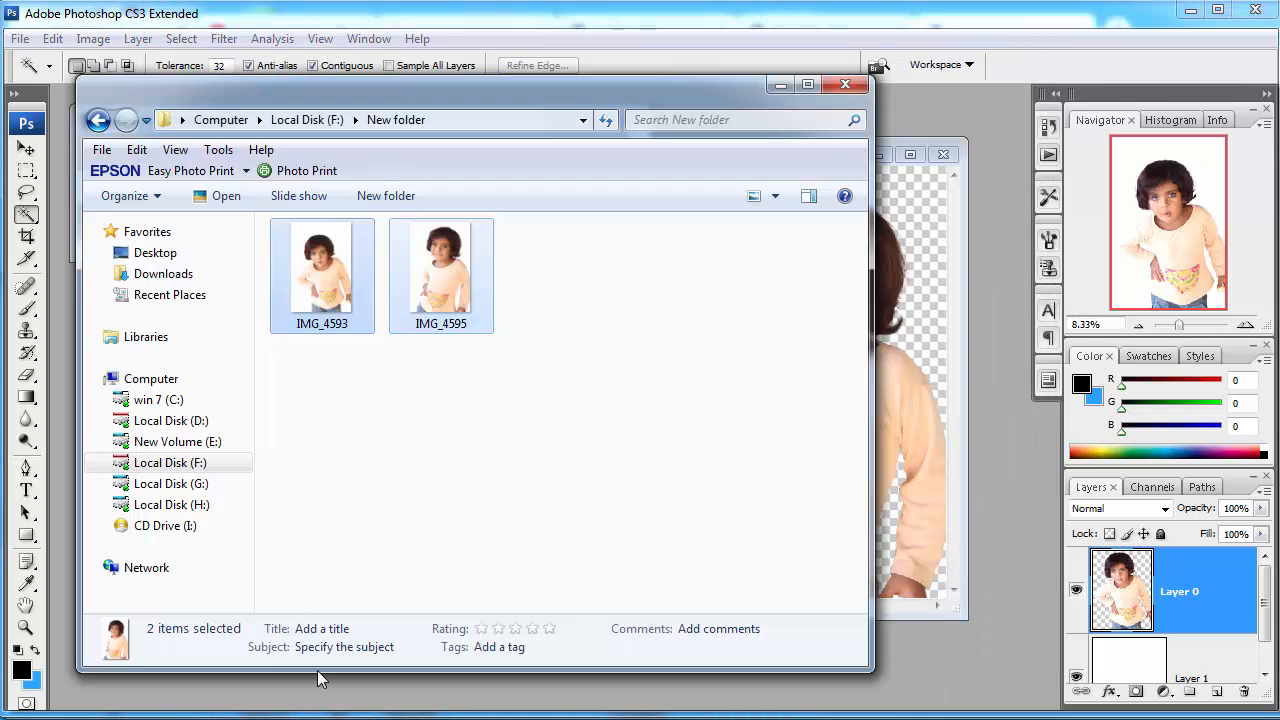
{"action": "left_click", "coordinate": [138, 277]}
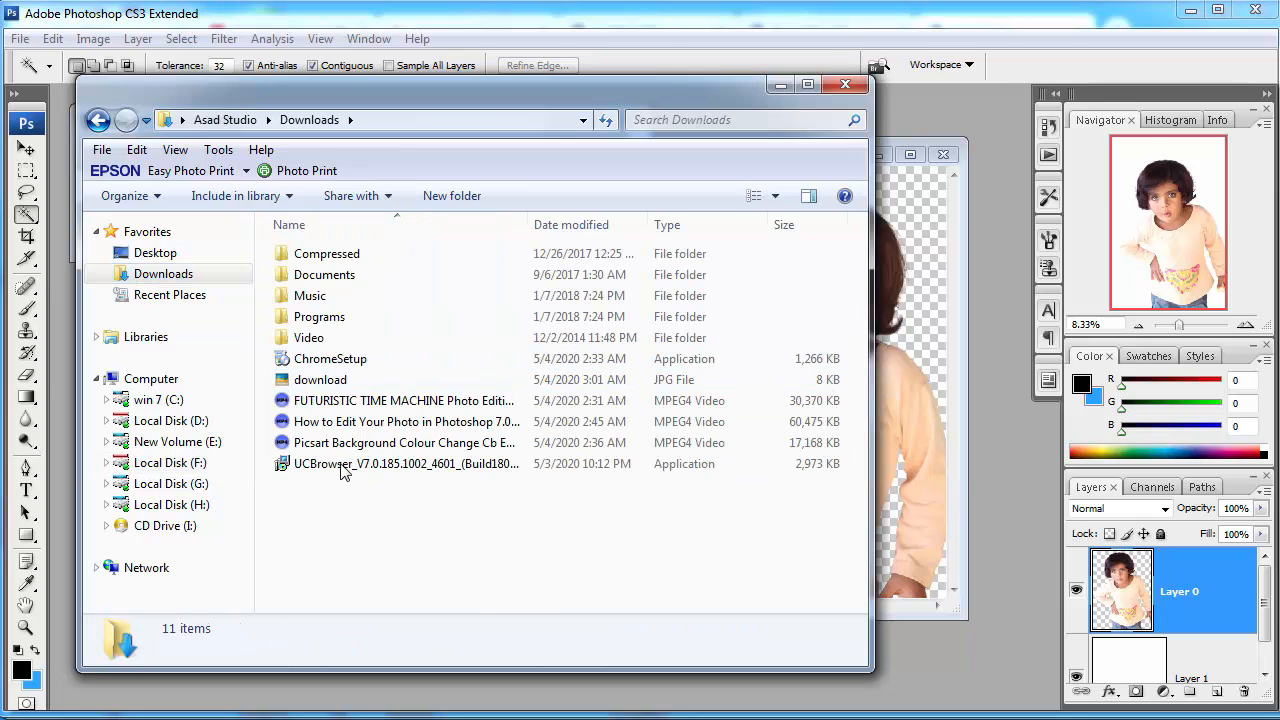
{"action": "left_click_drag", "start_coordinate": [332, 378], "coordinate": [948, 562]}
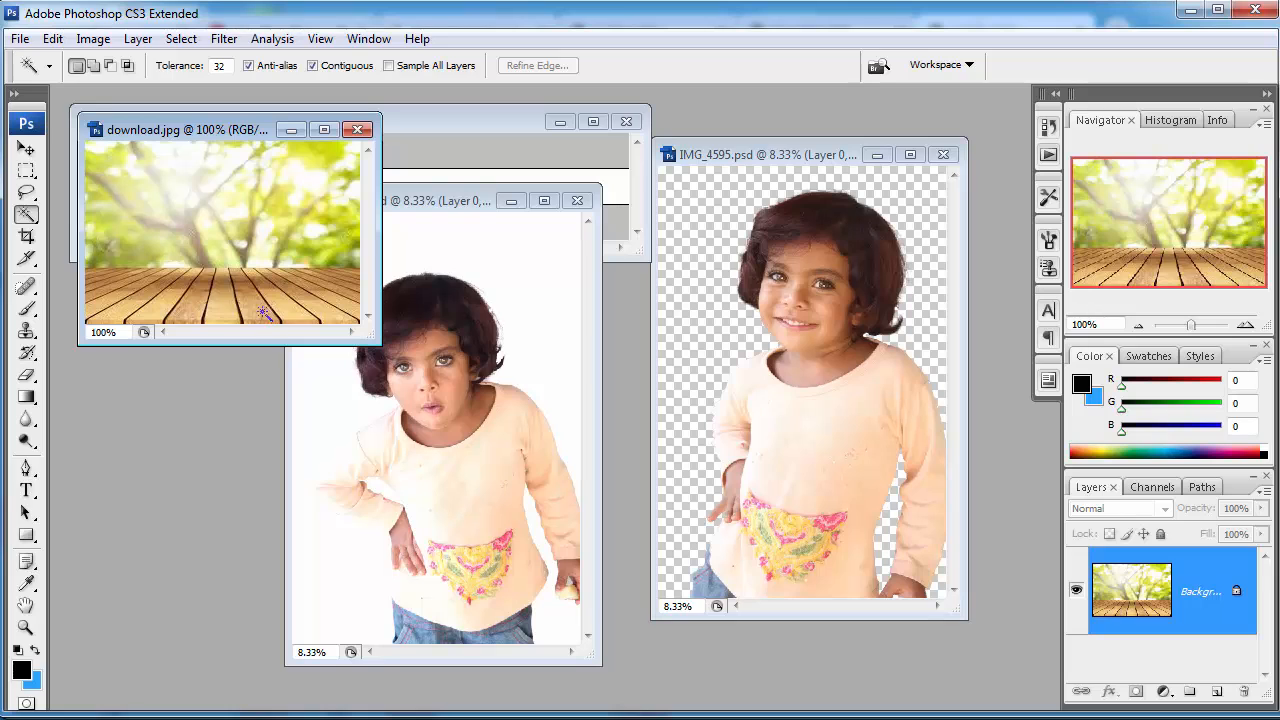
Copy the wooden-deck picture from download.jpg into IMG_4593.psd as a new layer.
{"action": "key", "text": "v"}
{"action": "left_click_drag", "start_coordinate": [214, 282], "coordinate": [387, 347]}
{"action": "left_click", "coordinate": [433, 441], "text": "alt"}
{"action": "left_click", "coordinate": [435, 440], "text": "alt"}
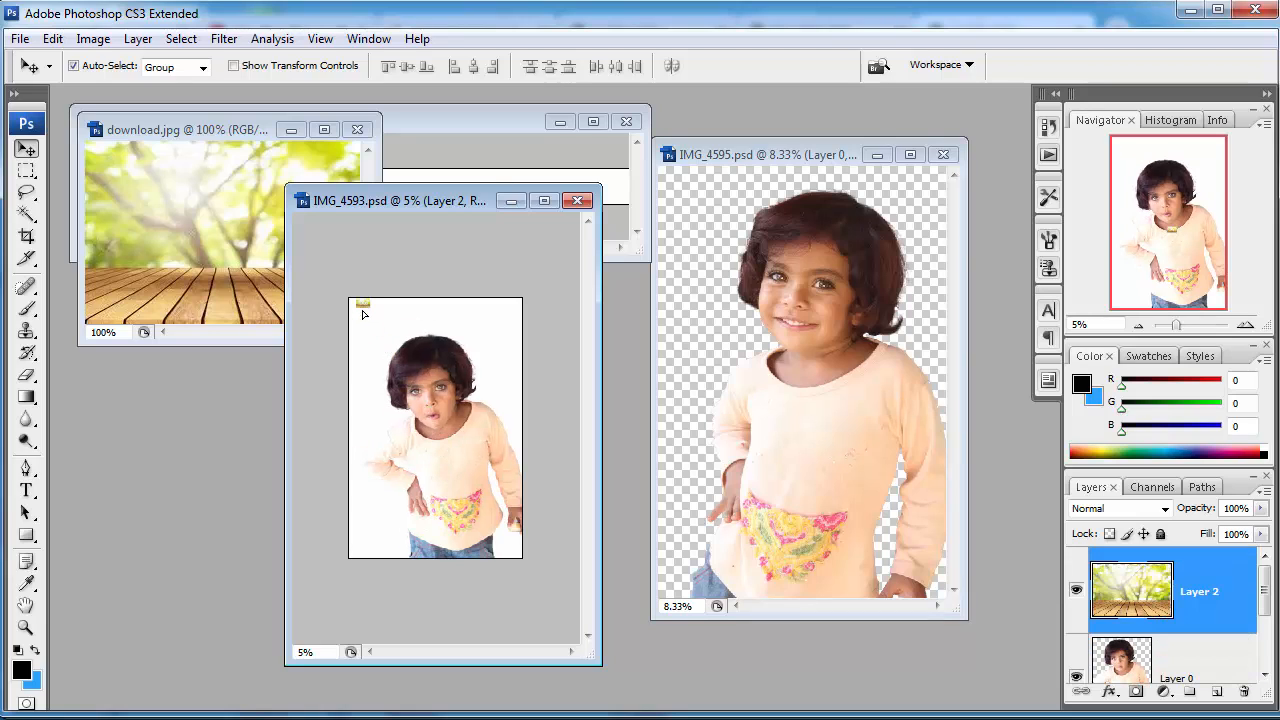
Scale the pasted background to about 3314% and position it so it covers the whole canvas.
{"action": "key", "text": "ctrl+t"}
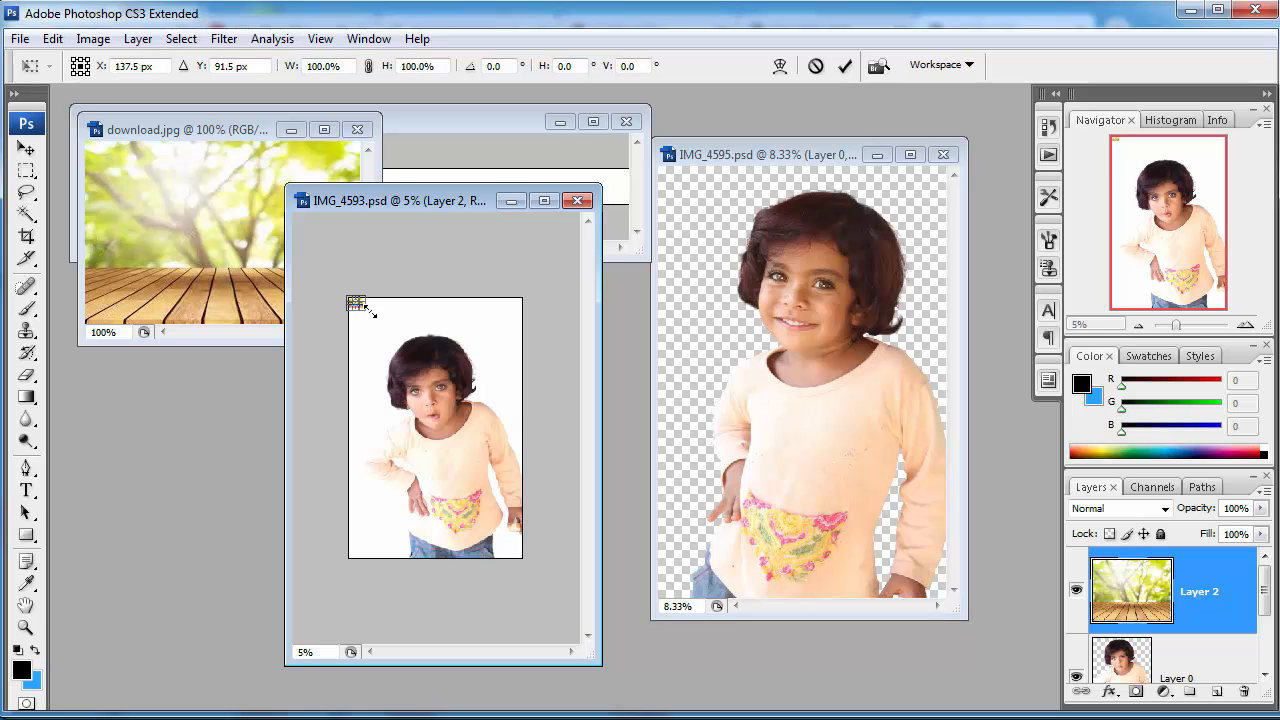
{"action": "left_click_drag", "start_coordinate": [422, 358], "coordinate": [583, 600]}
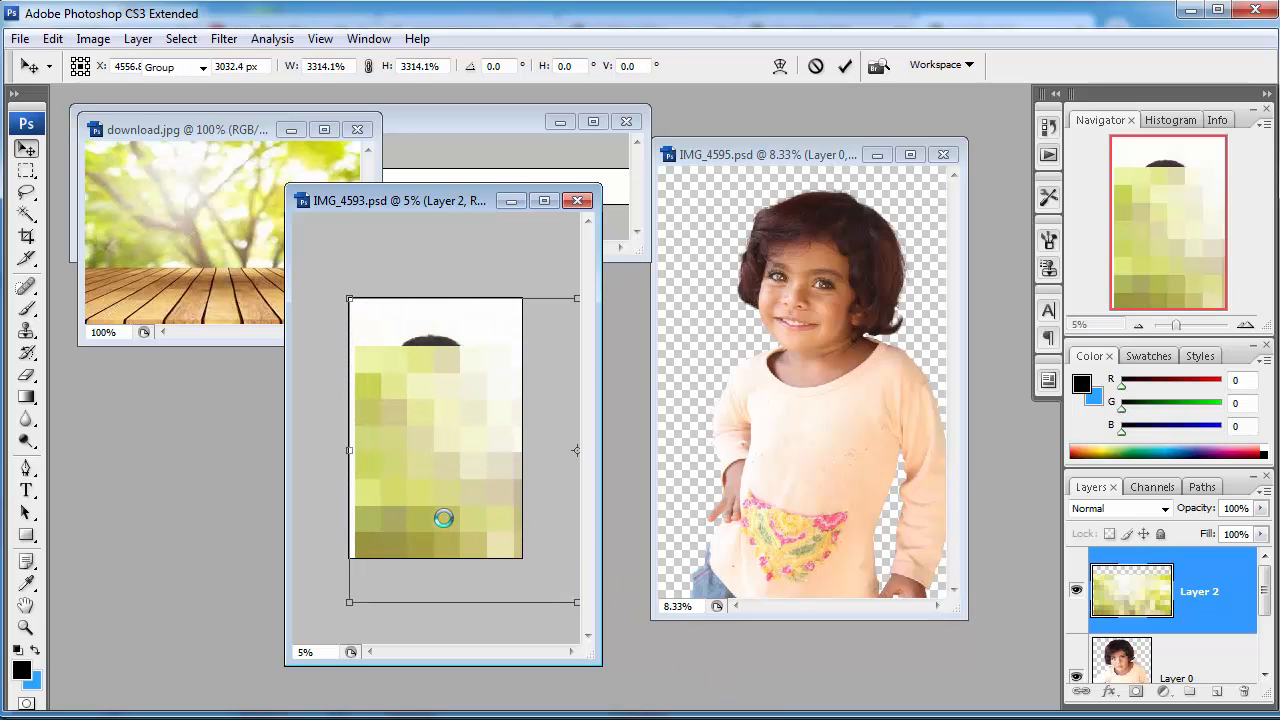
{"action": "key", "text": "Return"}
{"action": "mouse_move", "coordinate": [455, 515]}
{"action": "left_mouse_down"}
{"action": "mouse_move", "coordinate": [409, 491]}
{"action": "mouse_move", "coordinate": [440, 502]}
{"action": "left_mouse_up"}
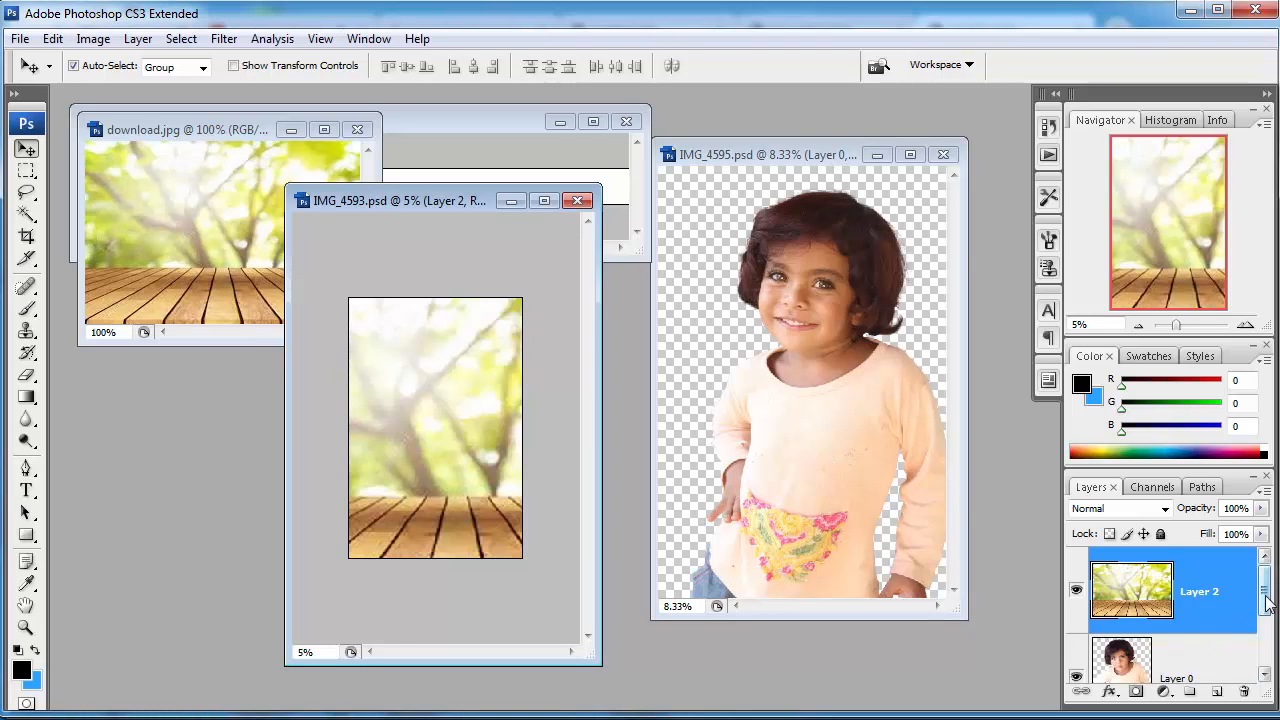
Place the background layer beneath the girl's layer and display IMG_4593.psd in a maximized screen mode.
{"action": "left_click_drag", "start_coordinate": [1230, 598], "coordinate": [1195, 668]}
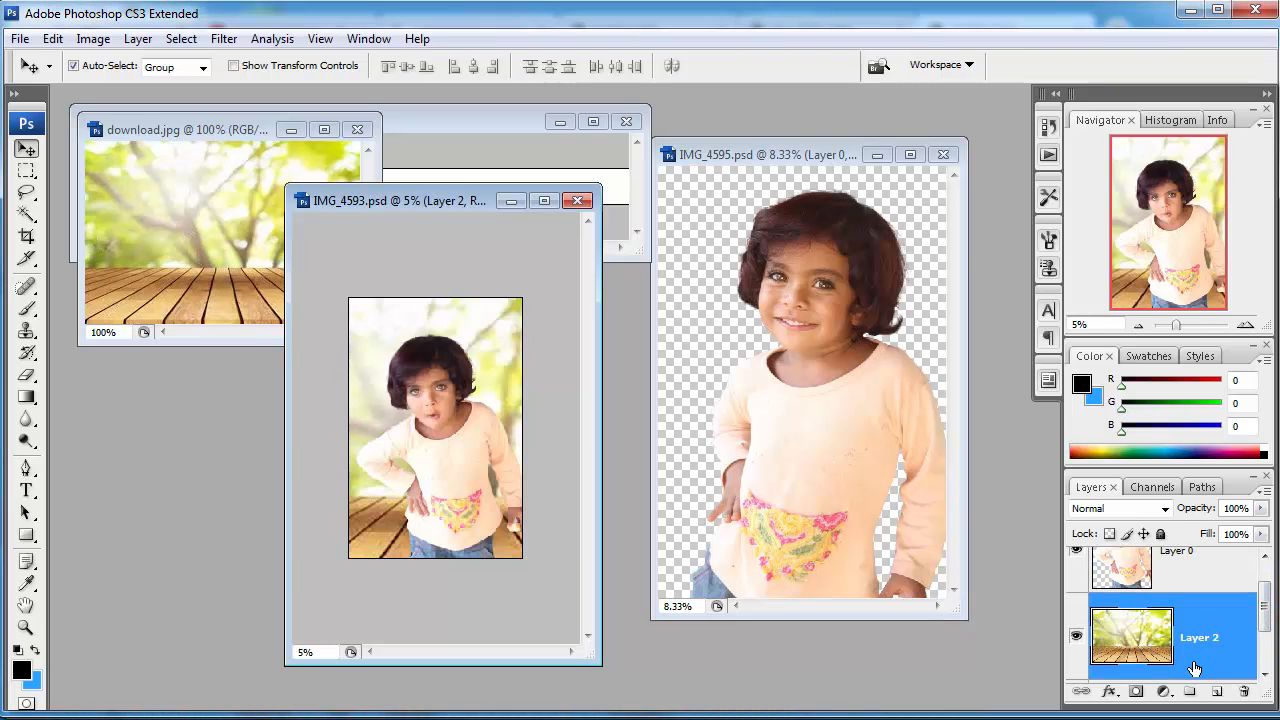
{"action": "left_click", "coordinate": [423, 479]}
{"action": "key", "text": "f"}
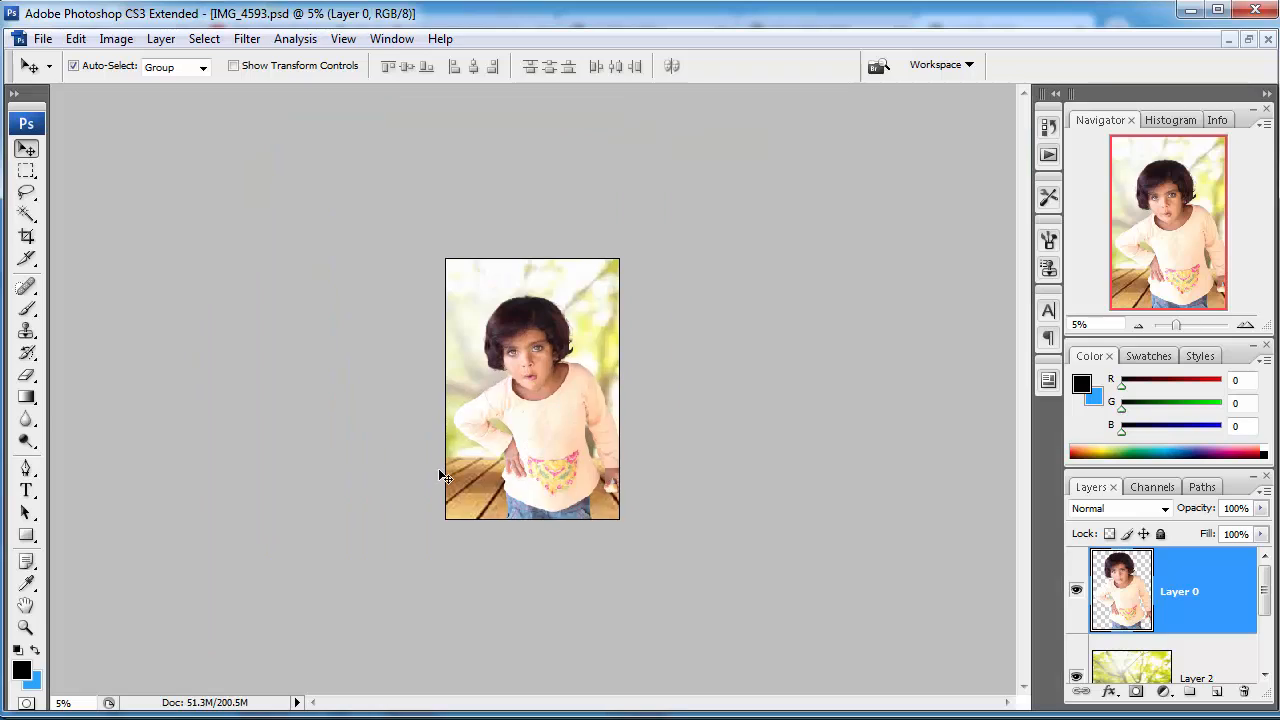
{"action": "left_click", "coordinate": [529, 441]}
{"action": "left_click", "coordinate": [529, 441]}
Enlarge the background layer to about 126.4% and shift it so only the foliage fills the canvas behind the girl.
{"action": "left_click", "coordinate": [1118, 672]}
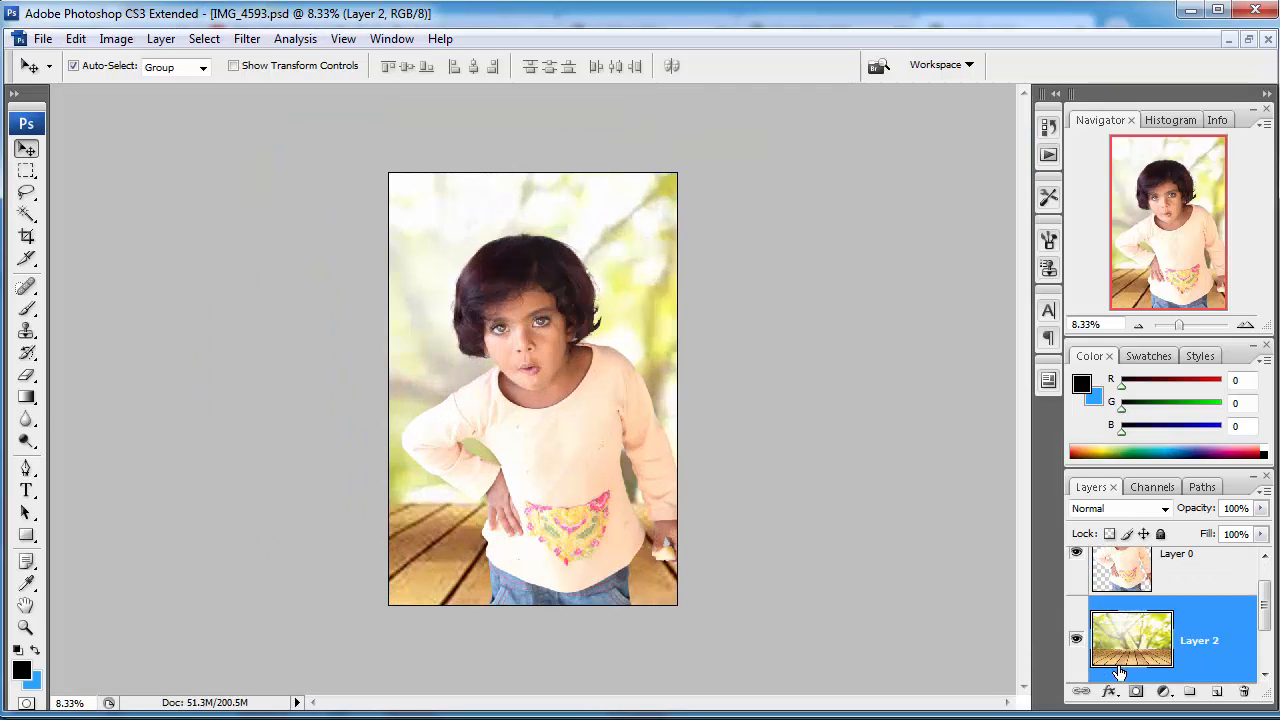
{"action": "key", "text": "ctrl+minus"}
{"action": "key", "text": "ctrl+minus"}
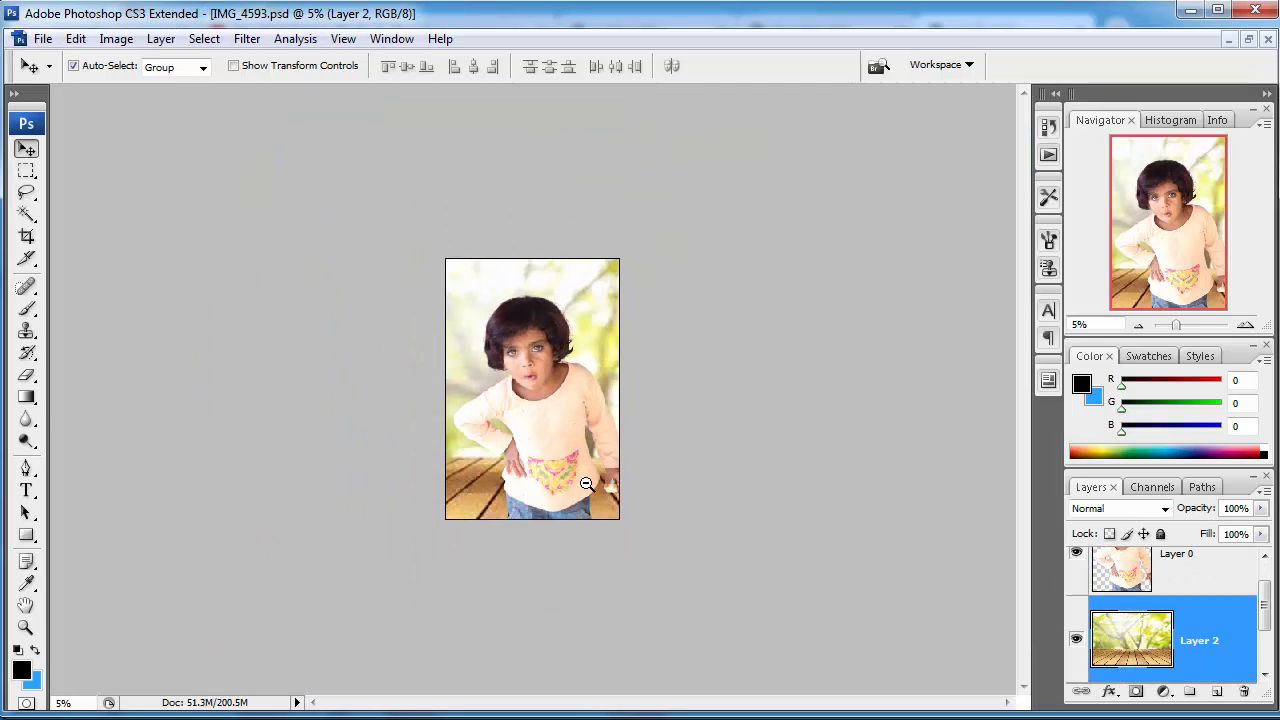
{"action": "key", "text": "ctrl+t"}
{"action": "left_click_drag", "start_coordinate": [327, 551], "coordinate": [206, 630]}
{"action": "left_click_drag", "start_coordinate": [394, 541], "coordinate": [485, 545]}
{"action": "key", "text": "Return"}
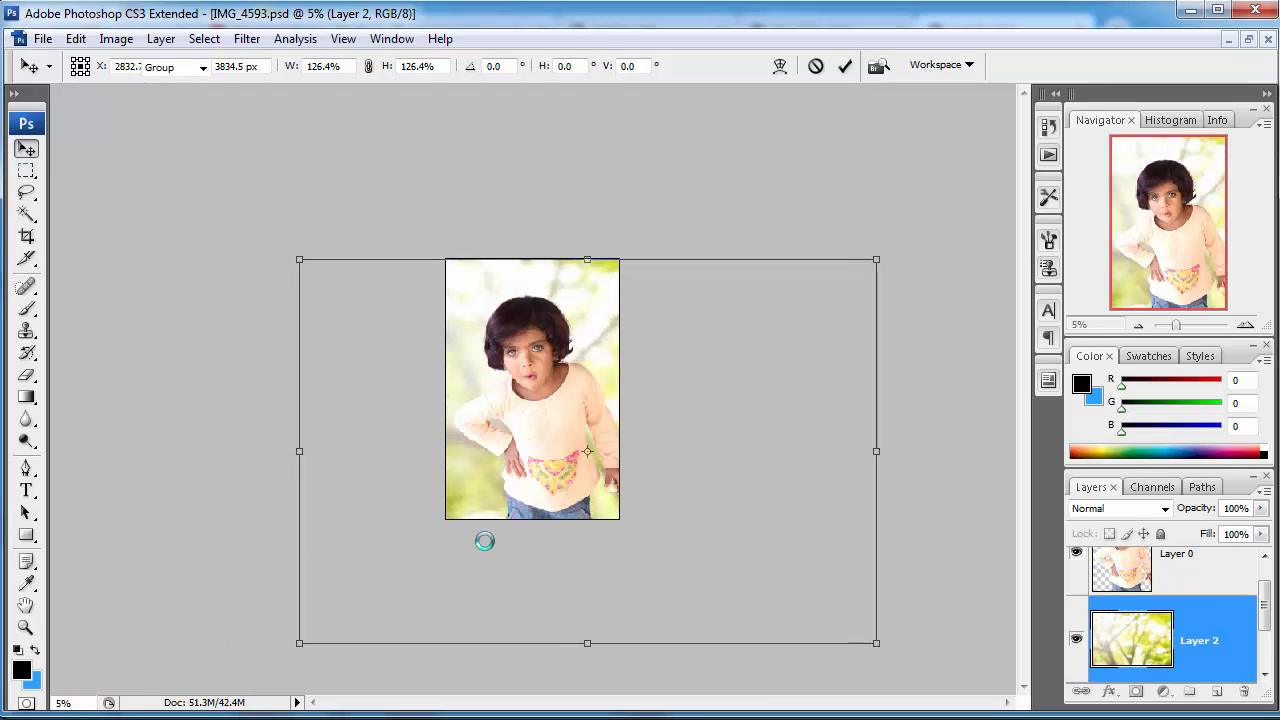
Apply a Color Balance with color levels of +24, +46 and -42 to the background layer.
{"action": "left_click", "coordinate": [548, 437]}
{"action": "left_click", "coordinate": [545, 434]}
{"action": "left_click", "coordinate": [545, 434]}
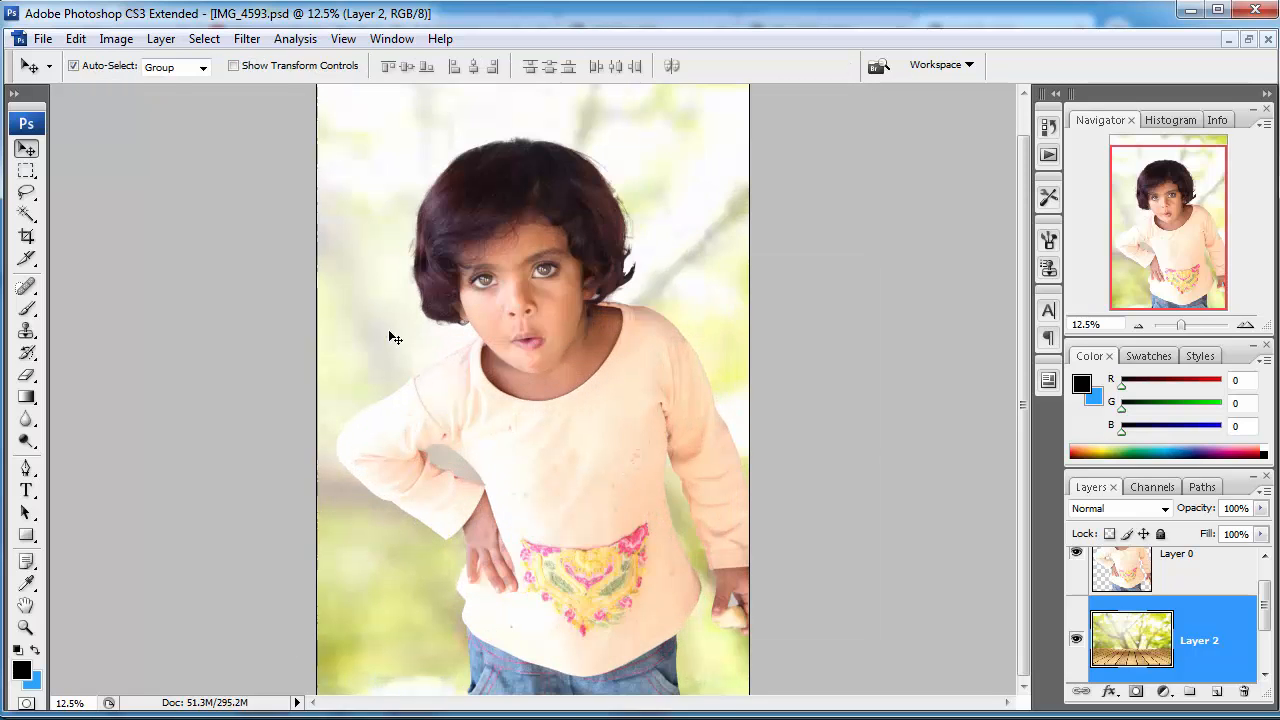
{"action": "key", "text": "i"}
{"action": "key", "text": "ctrl+b"}
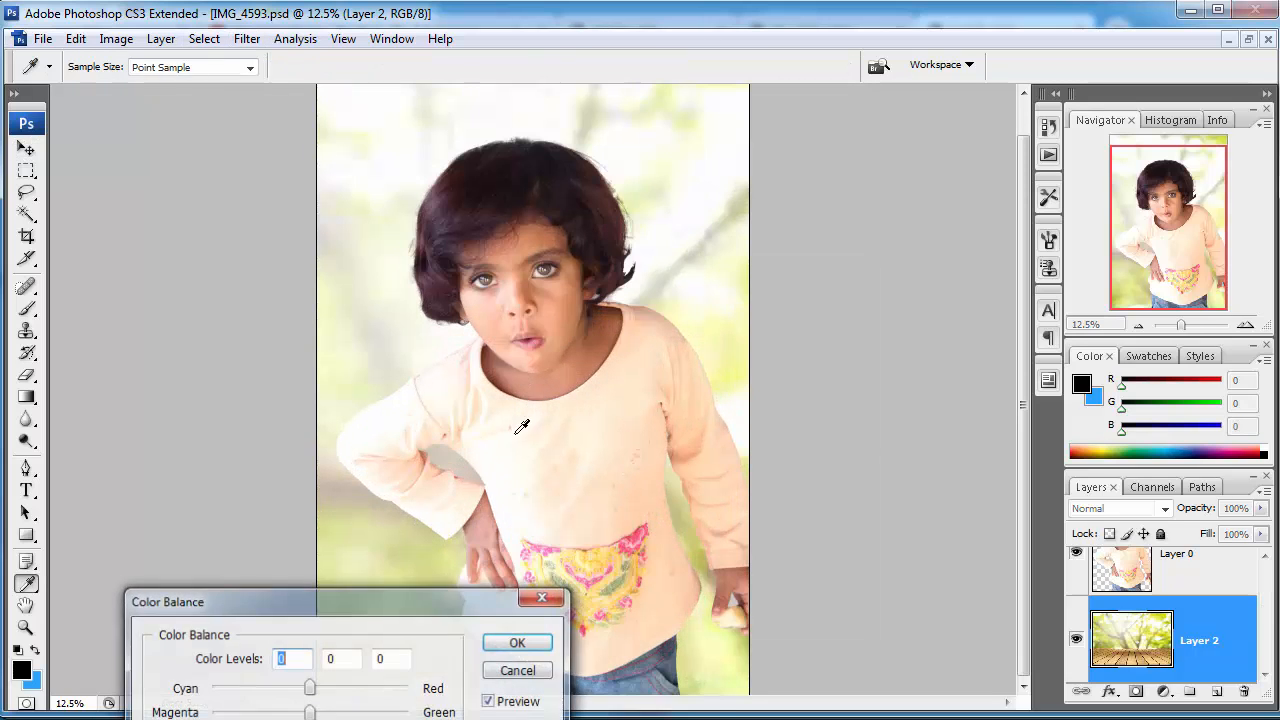
{"action": "left_click_drag", "start_coordinate": [310, 712], "coordinate": [357, 710]}
{"action": "key", "text": "Tab"}
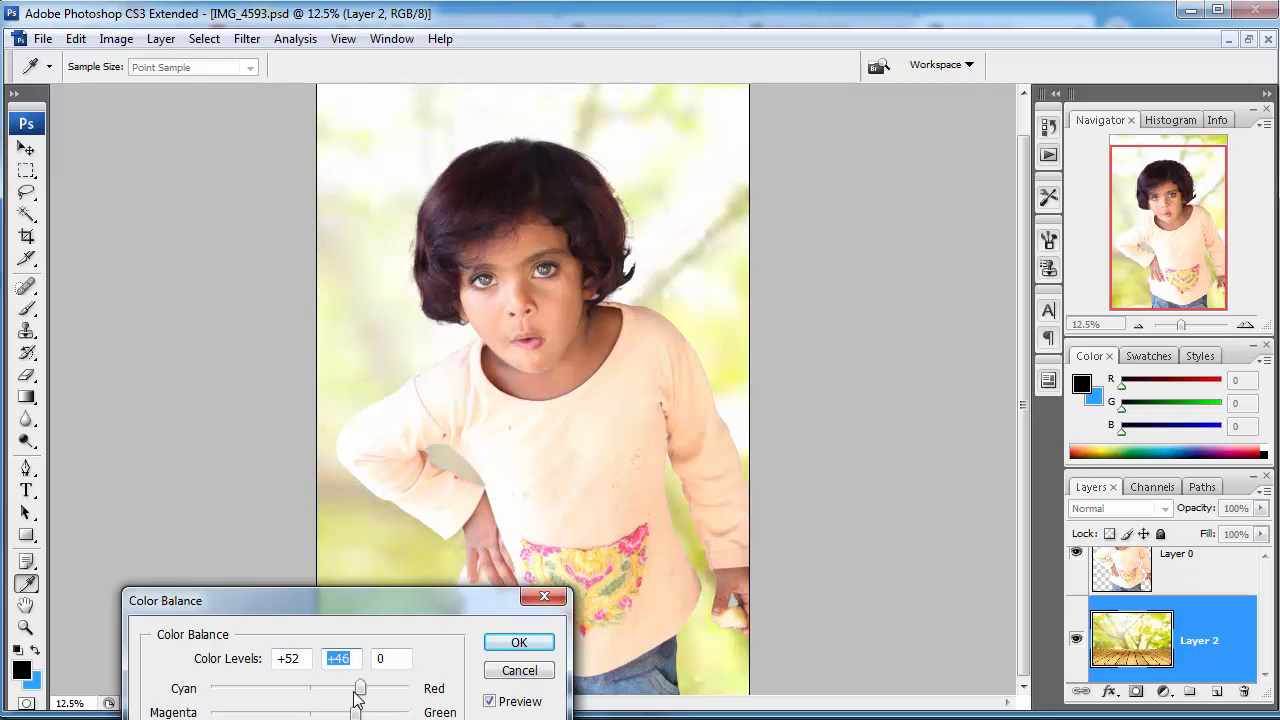
{"action": "key", "text": "shift+Tab"}
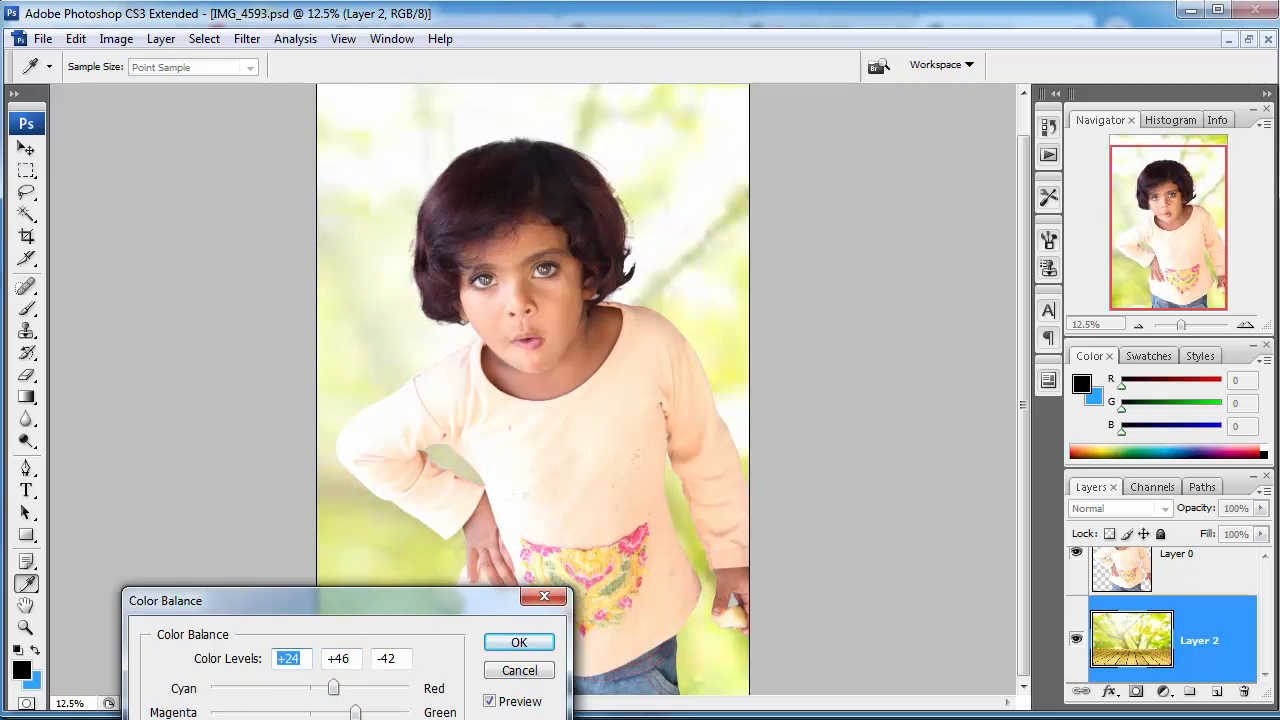
{"action": "key", "text": "Tab"}
{"action": "key", "text": "Tab"}
{"action": "left_click", "coordinate": [486, 645]}
{"action": "key", "text": "v"}
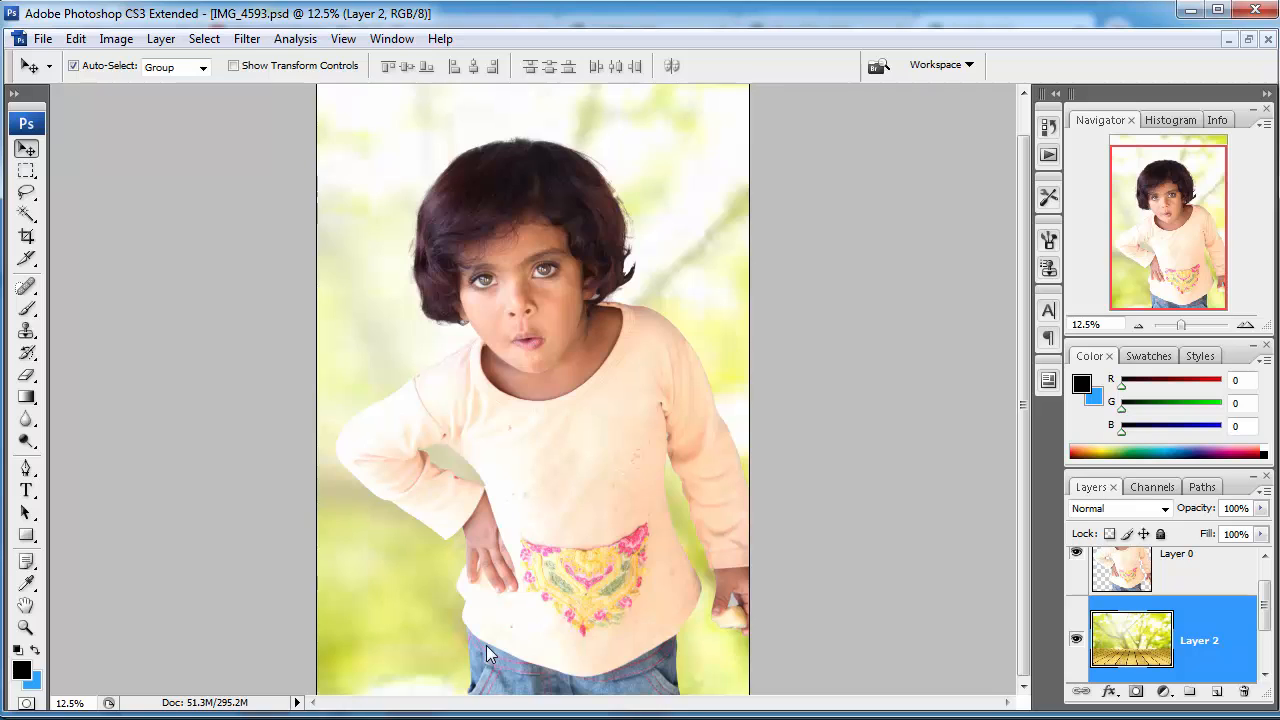
Apply a Gaussian Blur with a radius of 32.7 pixels to the background layer.
{"action": "left_click", "coordinate": [256, 42]}
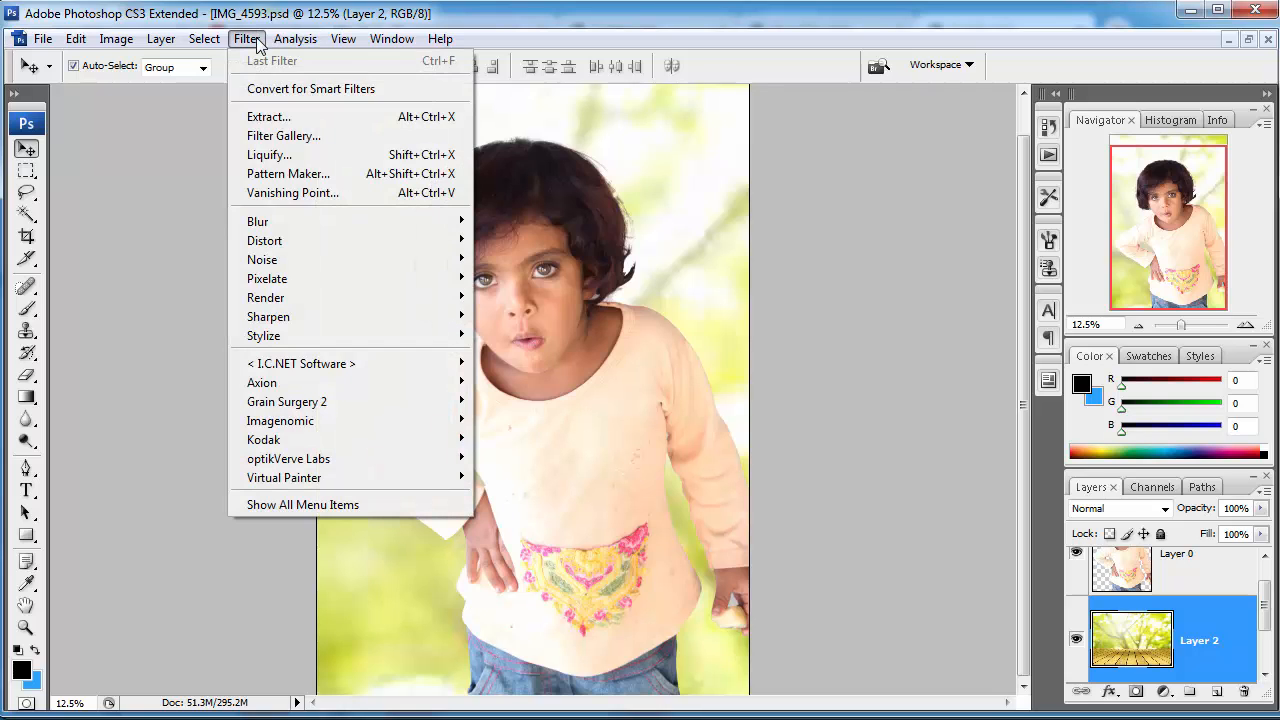
{"action": "mouse_move", "coordinate": [356, 242]}
{"action": "mouse_move", "coordinate": [423, 219]}
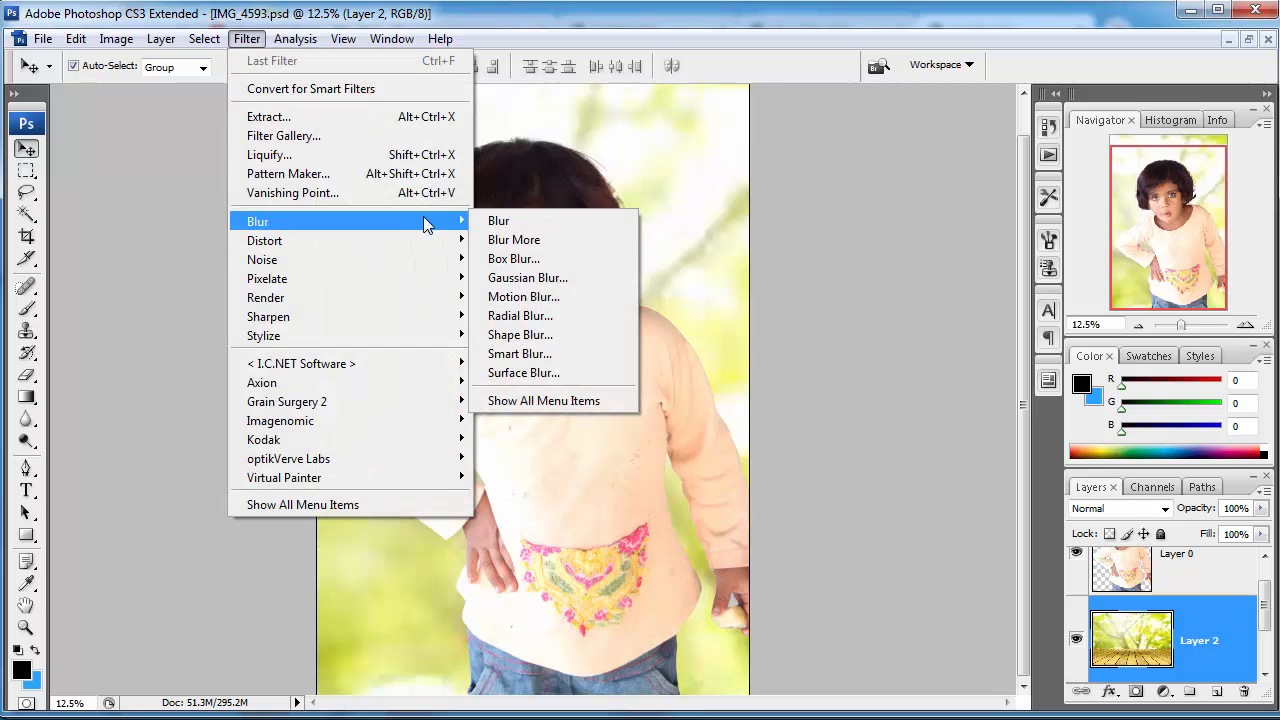
{"action": "left_click", "coordinate": [515, 281]}
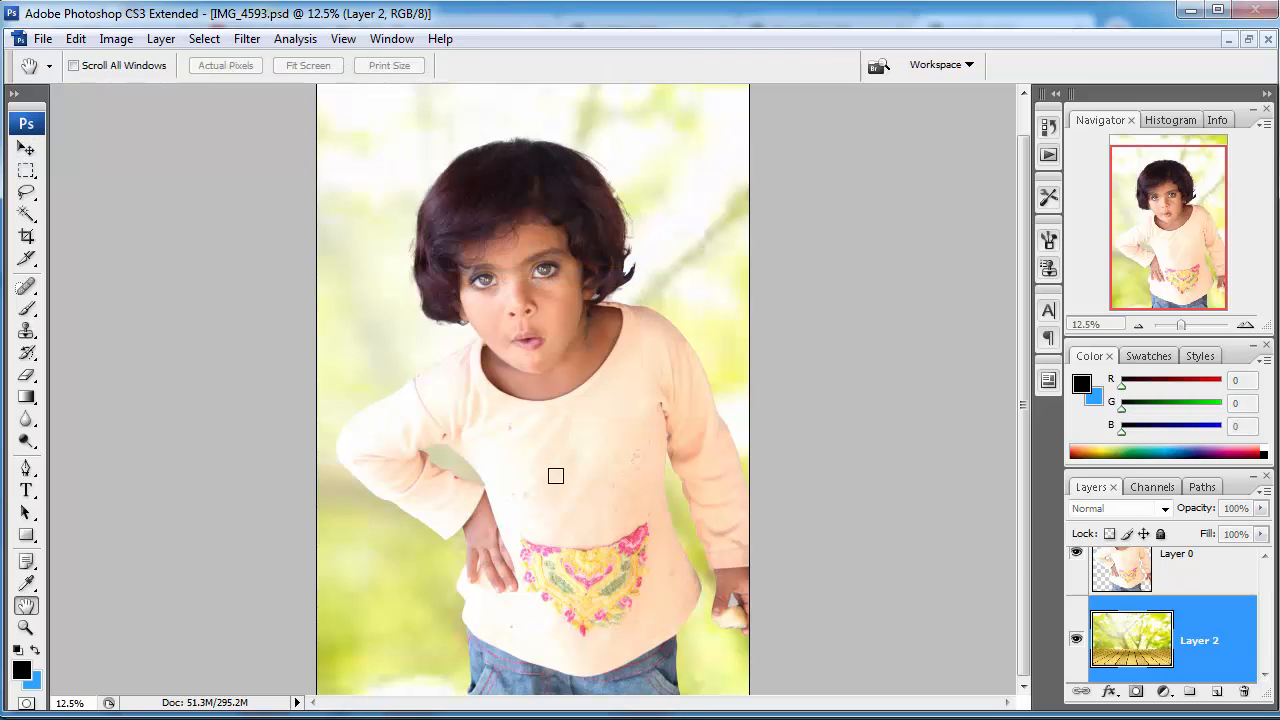
{"action": "left_click_drag", "start_coordinate": [1047, 524], "coordinate": [1052, 525]}
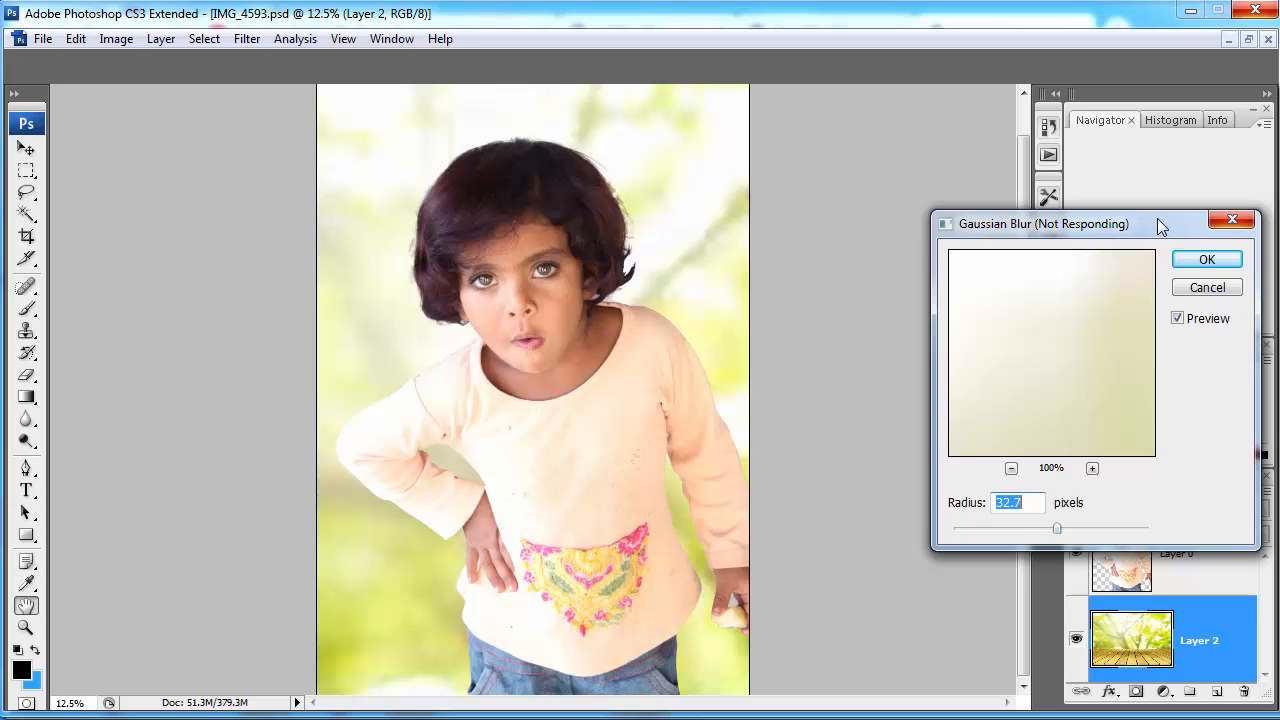
{"action": "left_click_drag", "start_coordinate": [1160, 226], "coordinate": [946, 251]}
{"action": "left_click", "coordinate": [973, 278]}
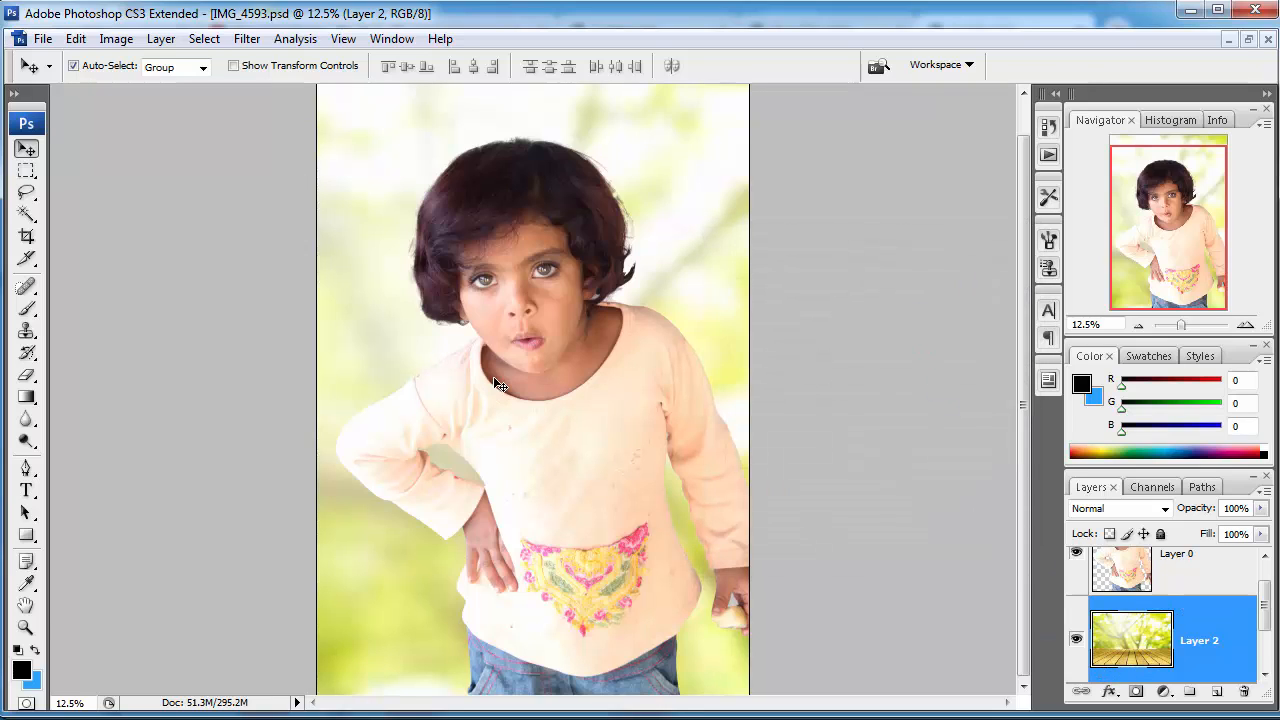
Display the image in full-screen mode, make the girl's layer active and enlarge the view of her head to 33.33%.
{"action": "key", "text": "f"}
{"action": "left_click", "coordinate": [1119, 710]}
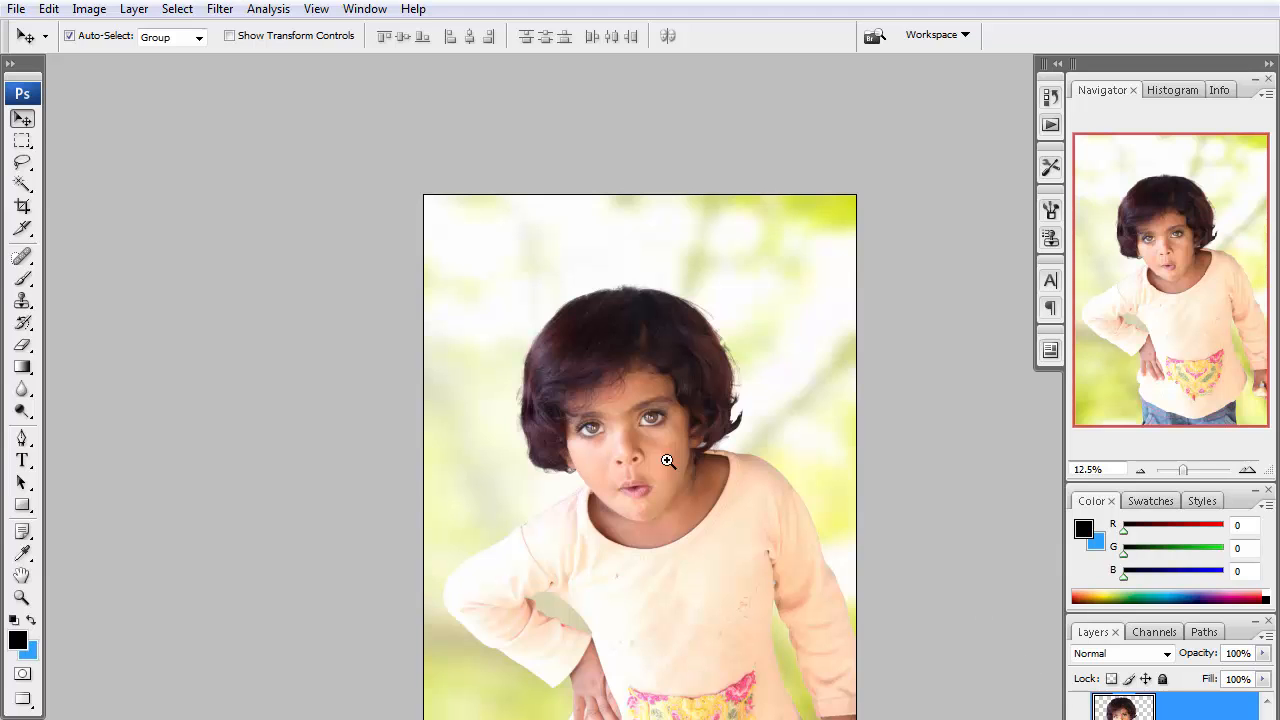
{"action": "left_click", "coordinate": [645, 433], "text": "ctrl"}
{"action": "left_click", "coordinate": [645, 433], "text": "ctrl"}
{"action": "left_click", "coordinate": [666, 380], "text": "ctrl"}
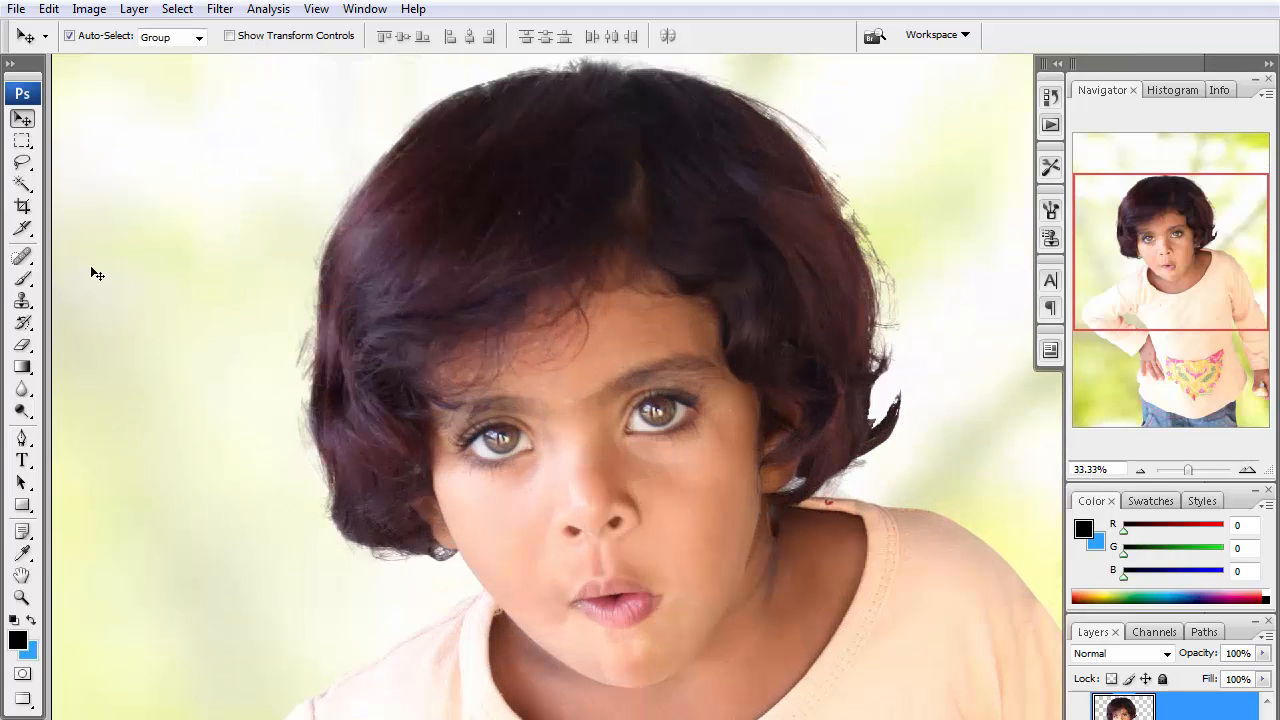
Set the Blur tool to the 27 px spatter brush and enlarge it to 400 px.
{"action": "left_click", "coordinate": [22, 390]}
{"action": "right_click", "coordinate": [254, 418]}
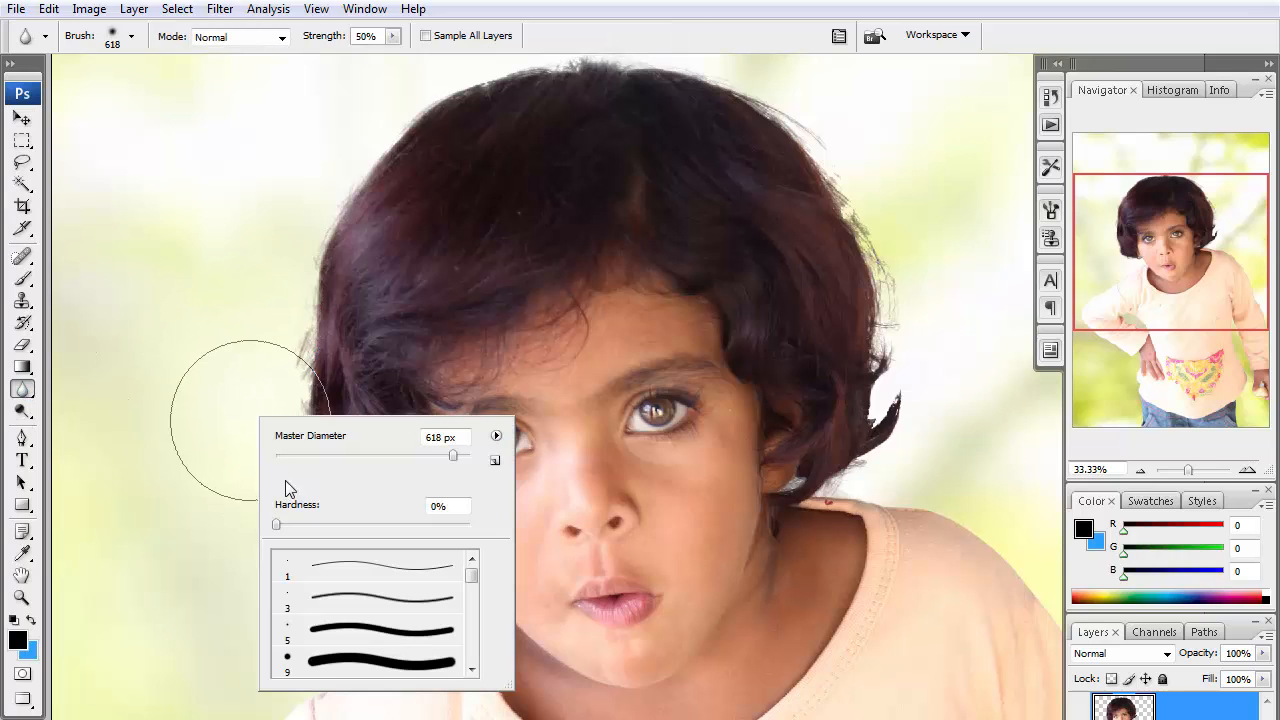
{"action": "scroll", "coordinate": [477, 600], "scroll_direction": "down", "scroll_amount": 3}
{"action": "left_click_drag", "start_coordinate": [477, 619], "coordinate": [471, 608]}
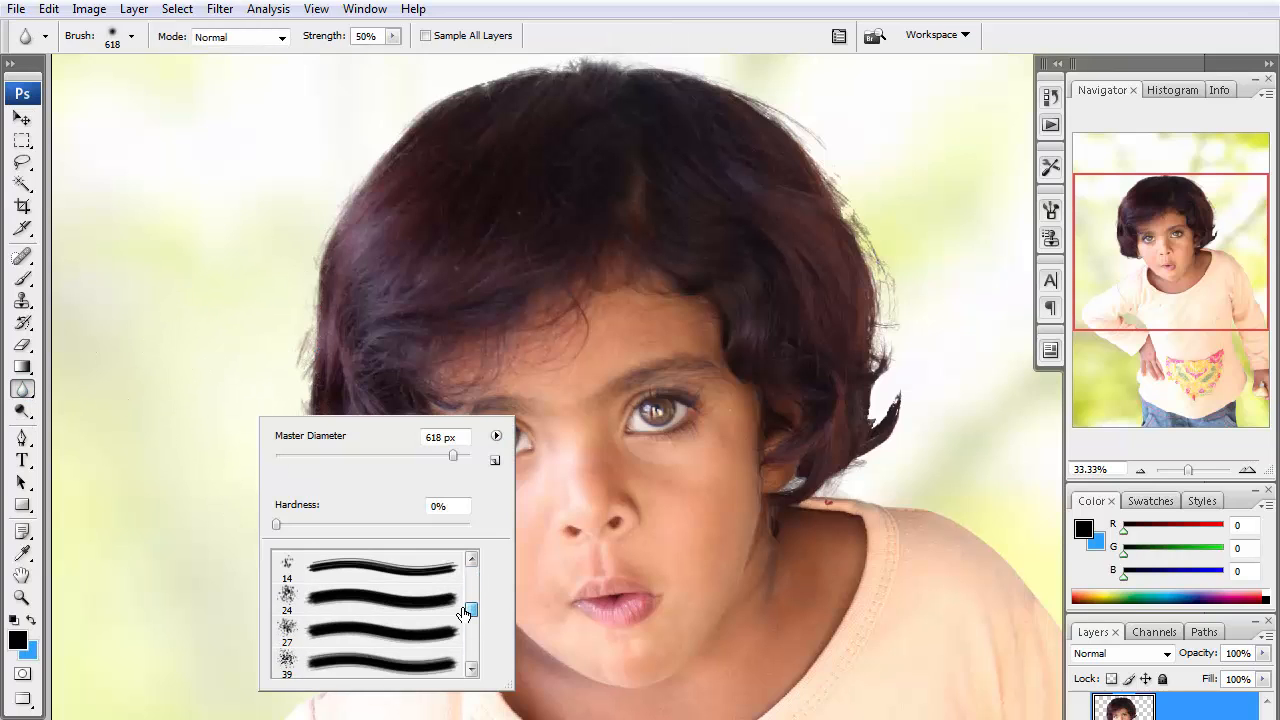
{"action": "left_click", "coordinate": [377, 633]}
{"action": "left_click", "coordinate": [281, 410]}
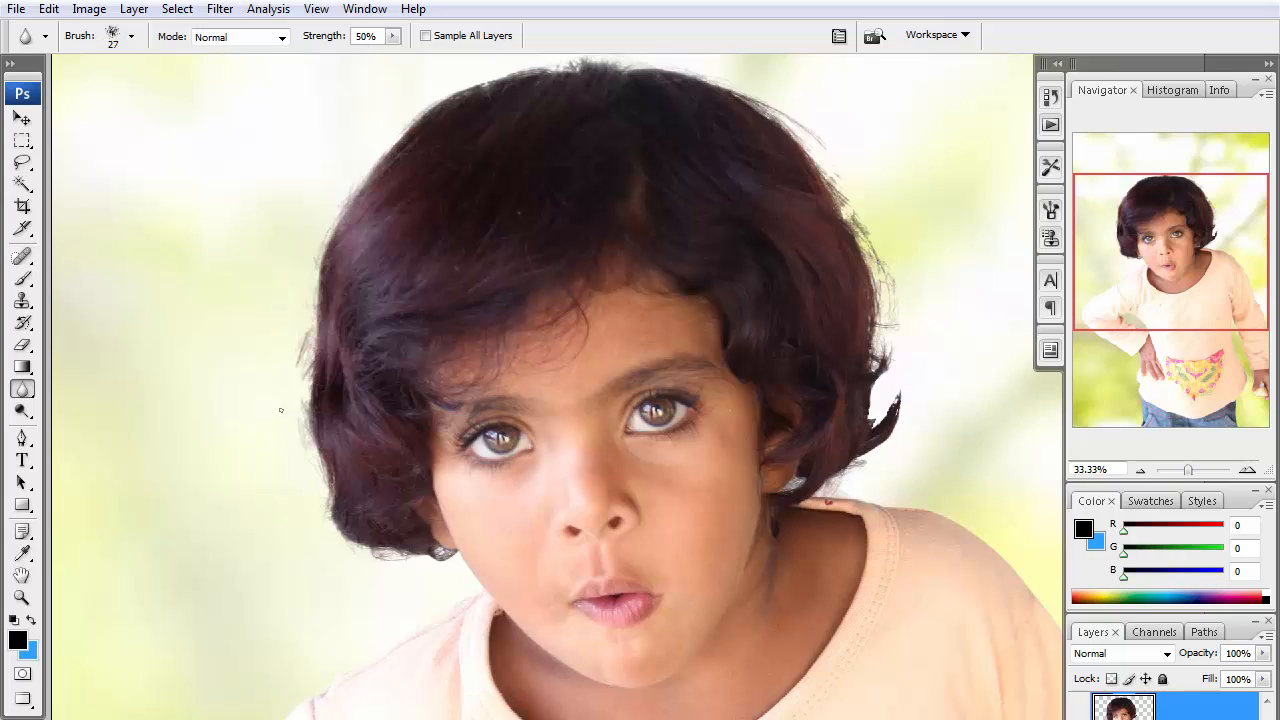
{"action": "key", "text": "bracketright"}
{"action": "key", "text": "bracketright"}
{"action": "key", "text": "bracketright"}
{"action": "key", "text": "bracketright"}
{"action": "key", "text": "bracketright"}
{"action": "key", "text": "bracketright"}
{"action": "key", "text": "bracketright"}
{"action": "key", "text": "bracketright"}
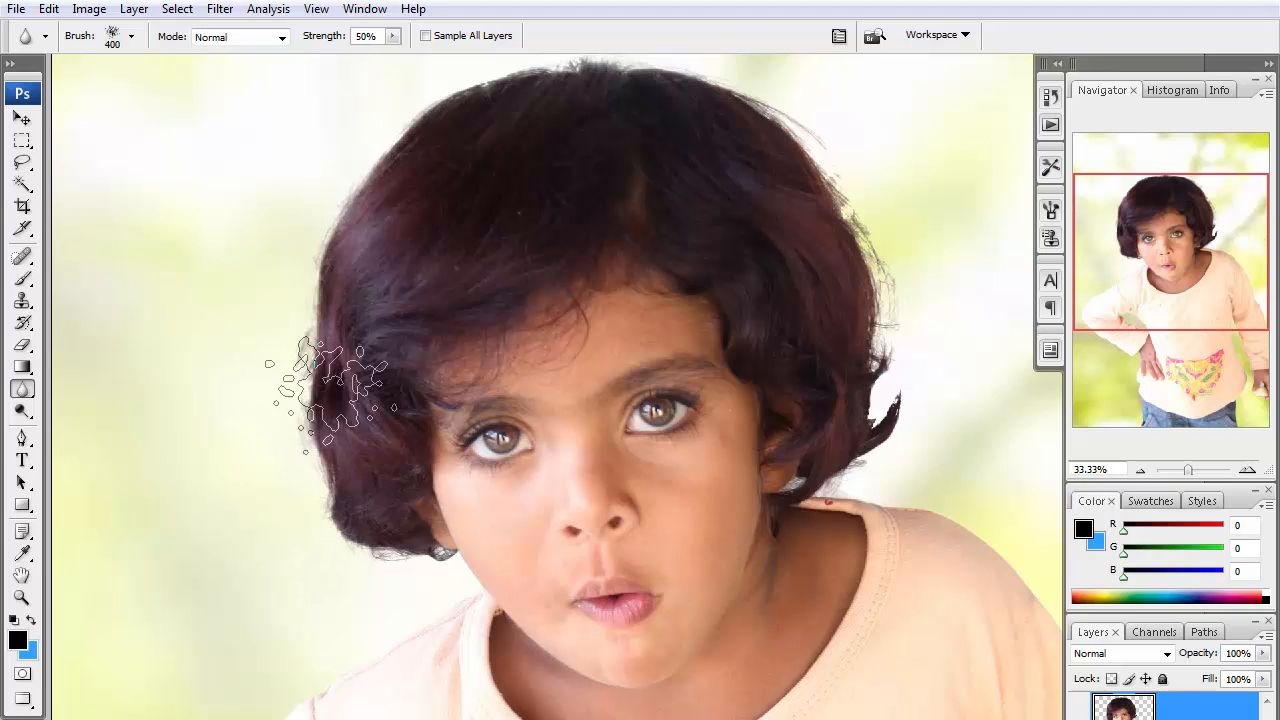
Erase the stray hair fringes along both sides of the girl's head using the Eraser with a soft 200 px brush.
{"action": "scroll", "coordinate": [318, 470], "scroll_direction": "up", "scroll_amount": 5}
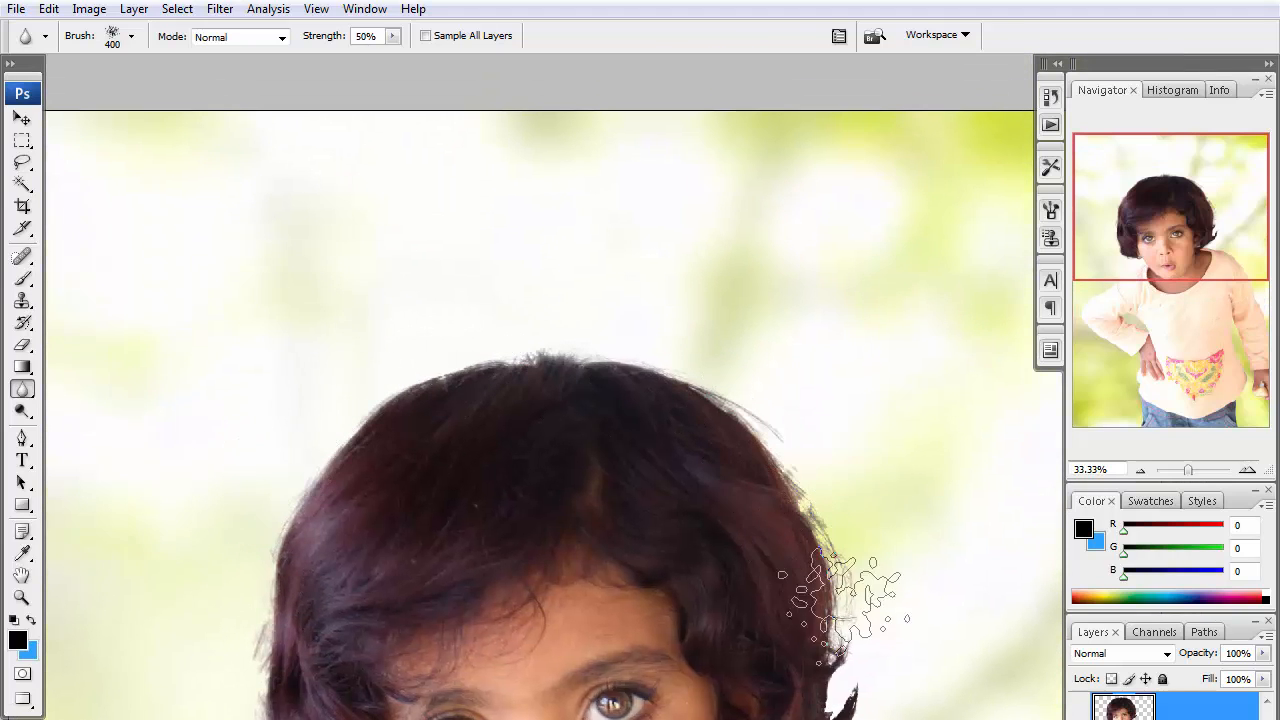
{"action": "left_click_drag", "start_coordinate": [842, 600], "coordinate": [582, 450]}
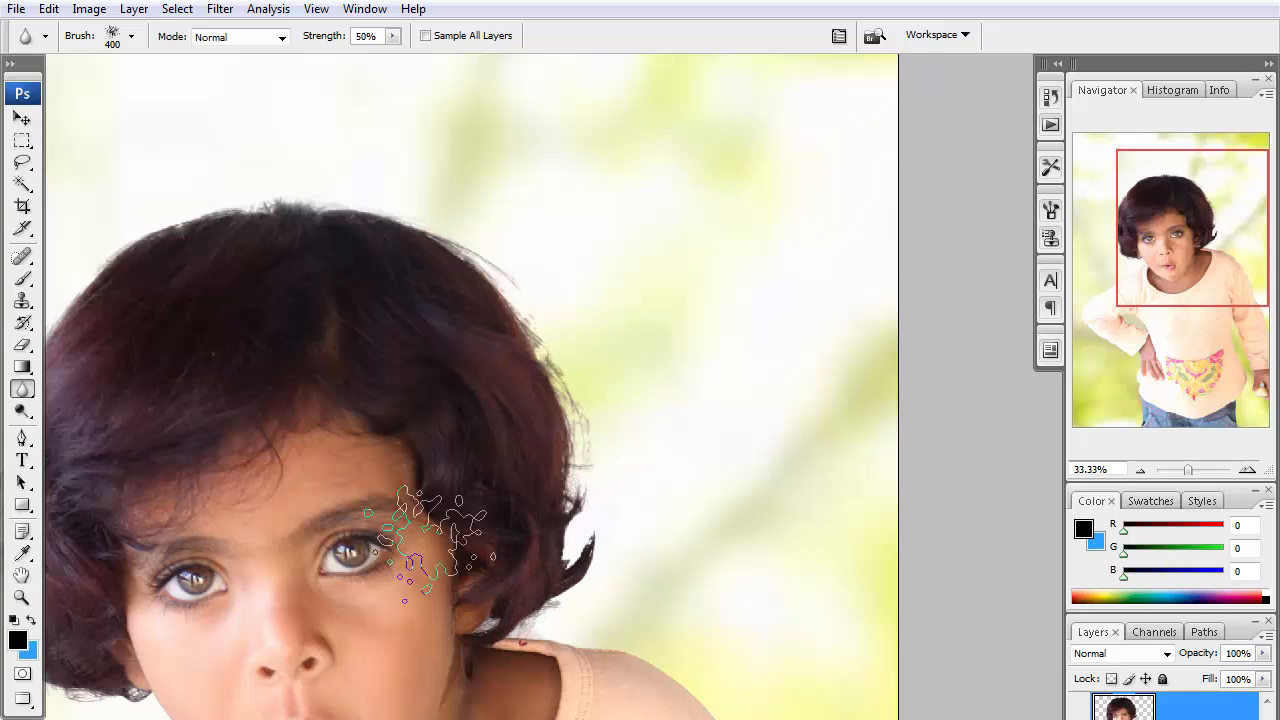
{"action": "left_click", "coordinate": [30, 350]}
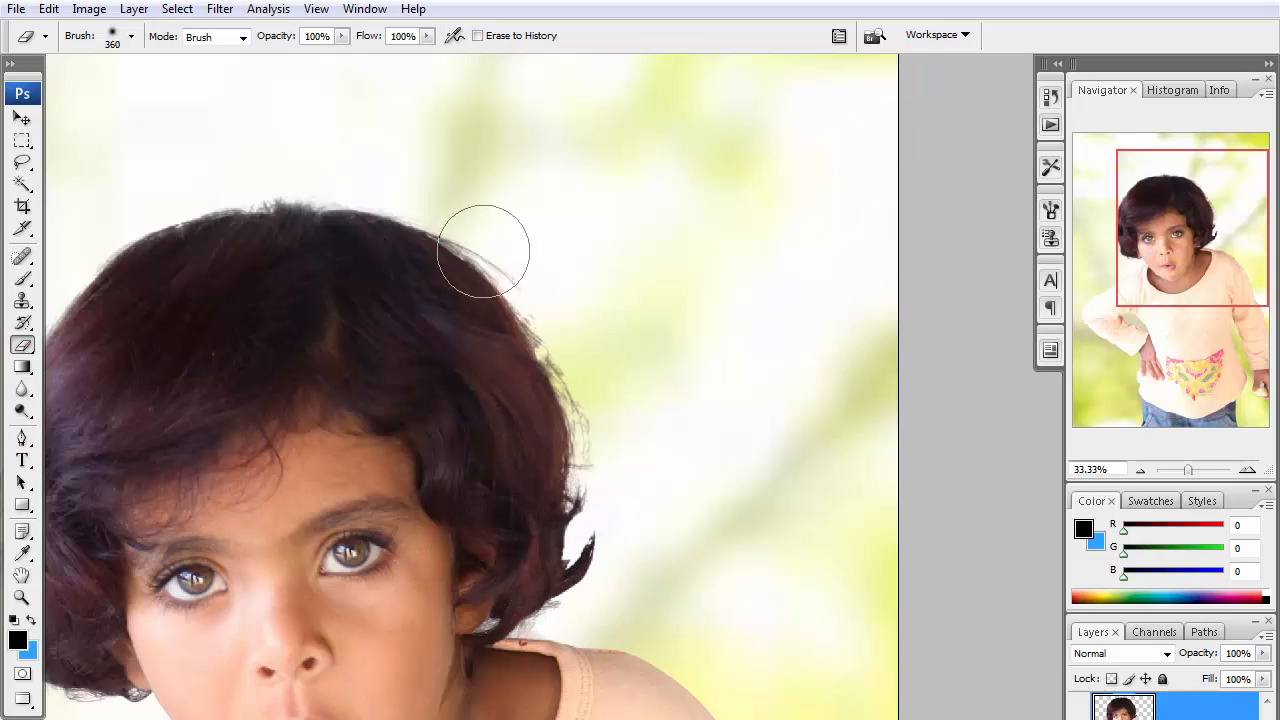
{"action": "right_click", "coordinate": [529, 280]}
{"action": "left_click", "coordinate": [620, 463]}
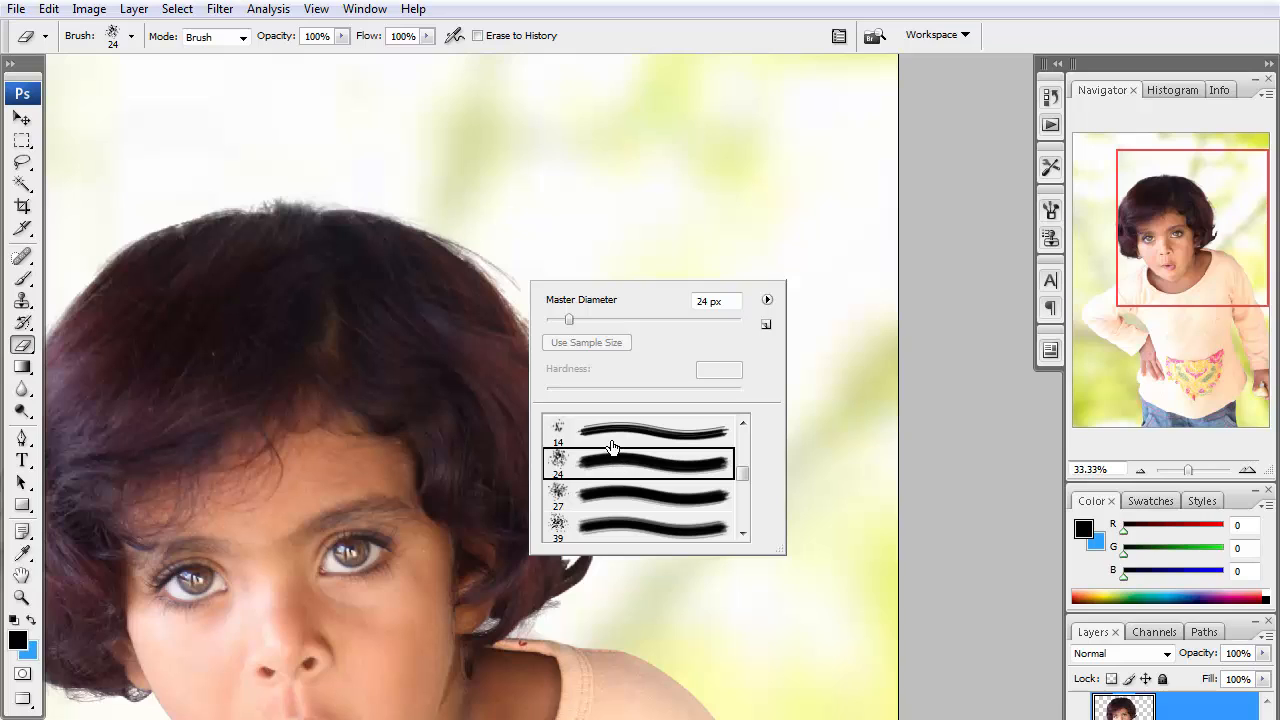
{"action": "left_click", "coordinate": [612, 440]}
{"action": "left_click_drag", "start_coordinate": [744, 470], "coordinate": [746, 462]}
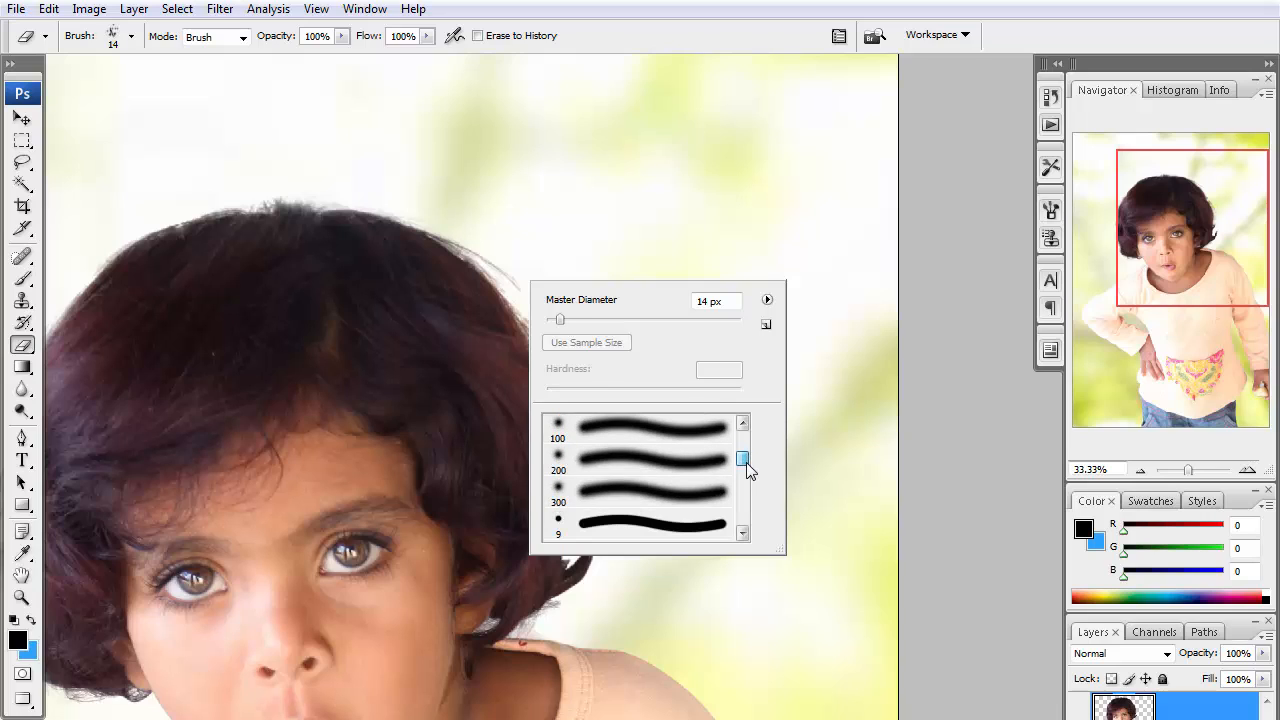
{"action": "left_click", "coordinate": [650, 466]}
{"action": "key", "text": "Return"}
{"action": "mouse_move", "coordinate": [541, 337]}
{"action": "left_mouse_down"}
{"action": "mouse_move", "coordinate": [557, 340]}
{"action": "mouse_move", "coordinate": [620, 500]}
{"action": "mouse_move", "coordinate": [600, 477]}
{"action": "mouse_move", "coordinate": [605, 511]}
{"action": "left_mouse_up"}
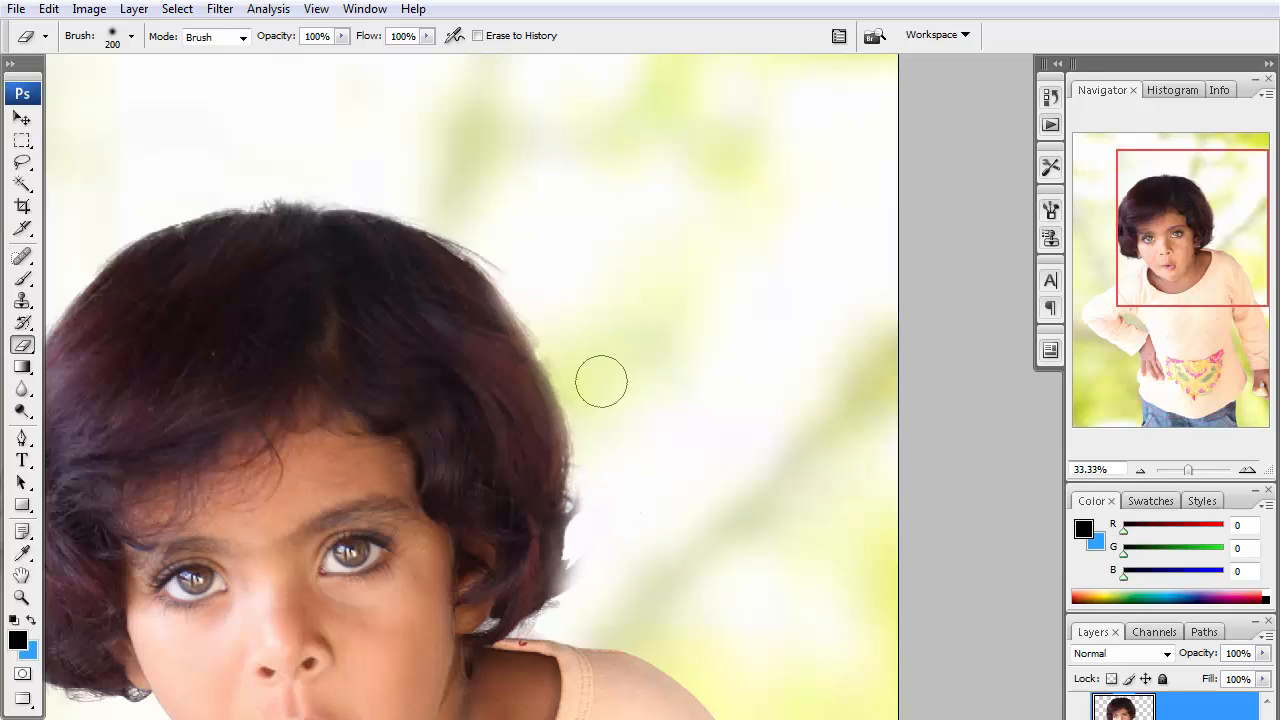
{"action": "left_click_drag", "start_coordinate": [517, 363], "coordinate": [698, 326]}
{"action": "mouse_move", "coordinate": [164, 310]}
{"action": "left_mouse_down"}
{"action": "mouse_move", "coordinate": [175, 591]}
{"action": "mouse_move", "coordinate": [187, 665]}
{"action": "mouse_move", "coordinate": [215, 698]}
{"action": "left_mouse_up"}
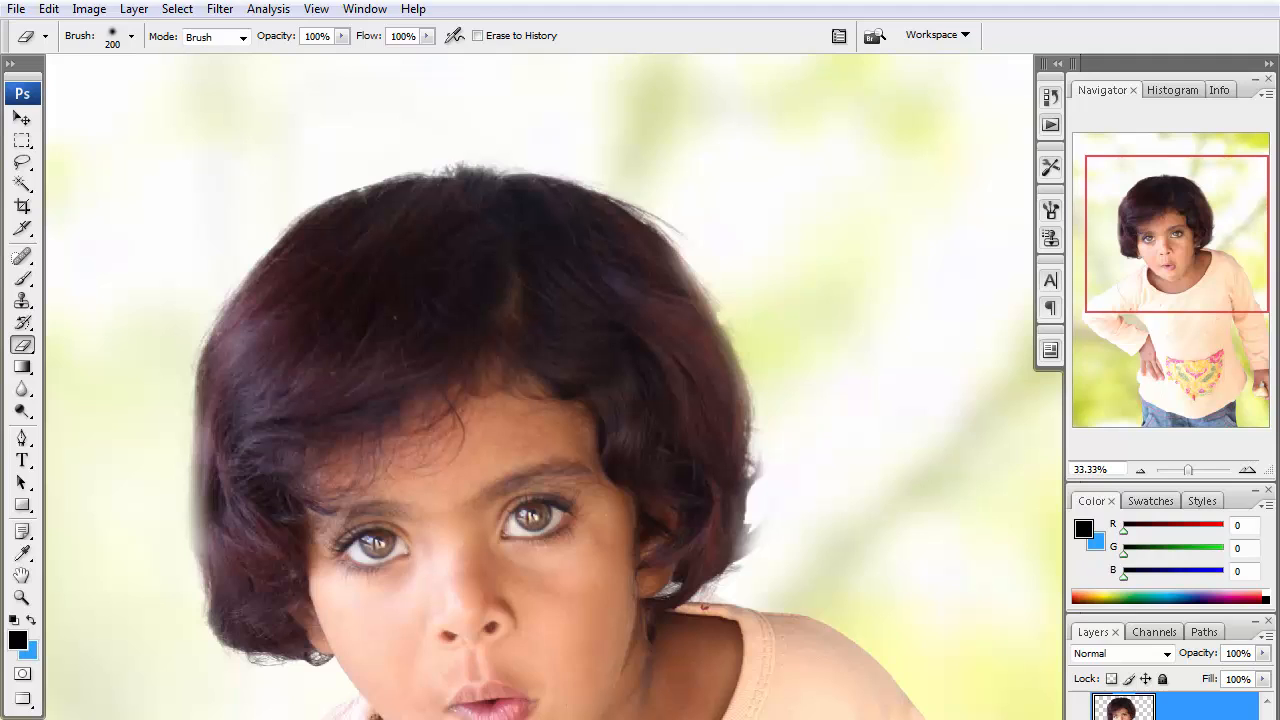
Apply a Color Balance with a magenta-green level of +36 to the girl's layer.
{"action": "key", "text": "ctrl+b"}
{"action": "left_click_drag", "start_coordinate": [309, 712], "coordinate": [342, 714]}
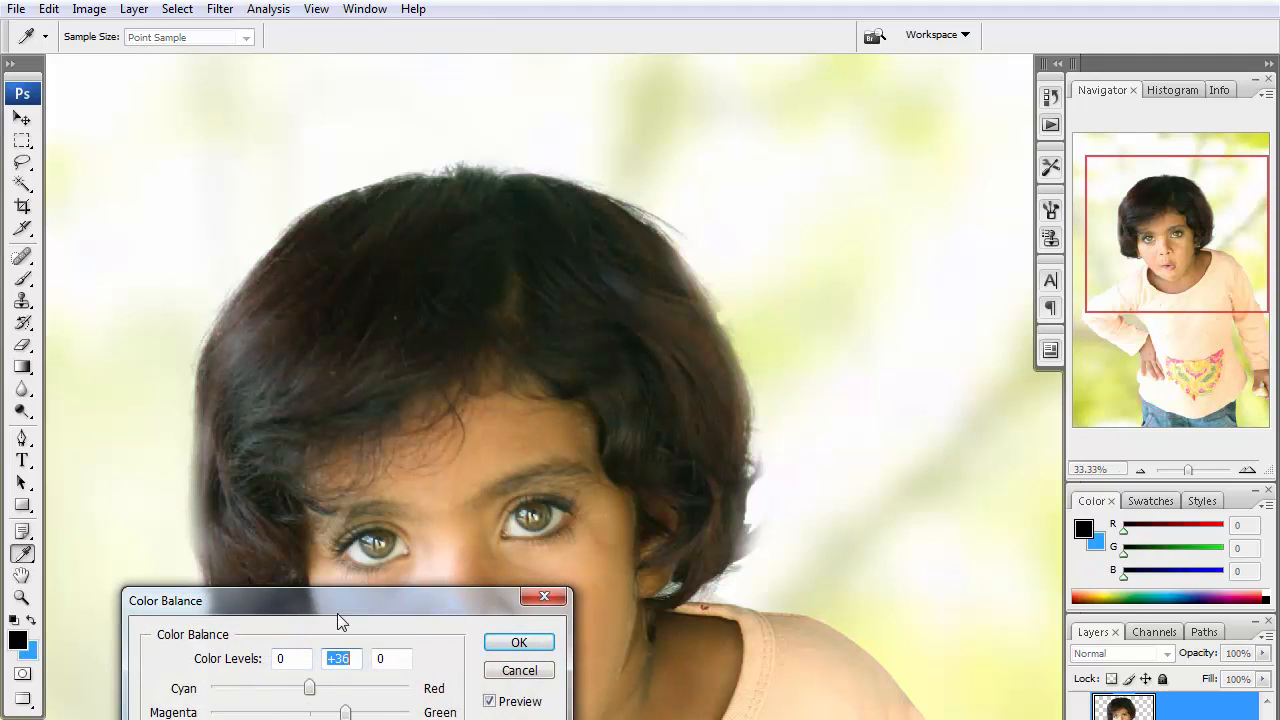
{"action": "key", "text": "Return"}
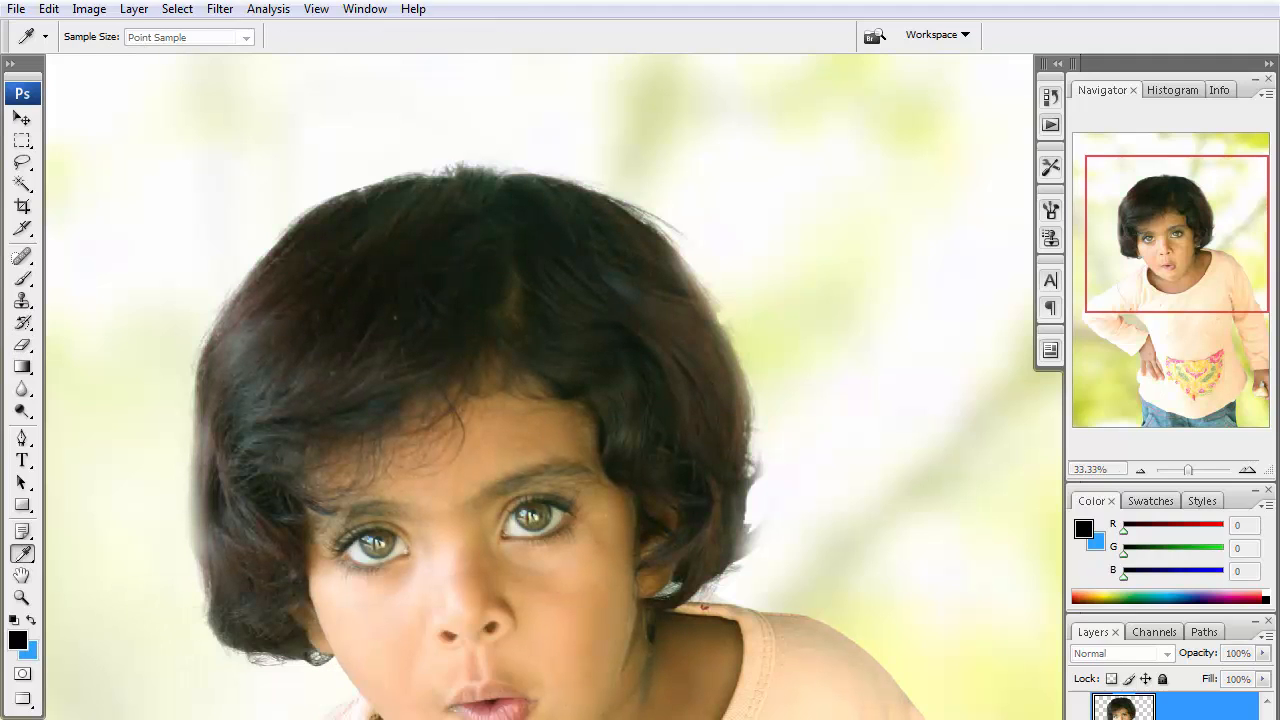
{"action": "key", "text": "e"}
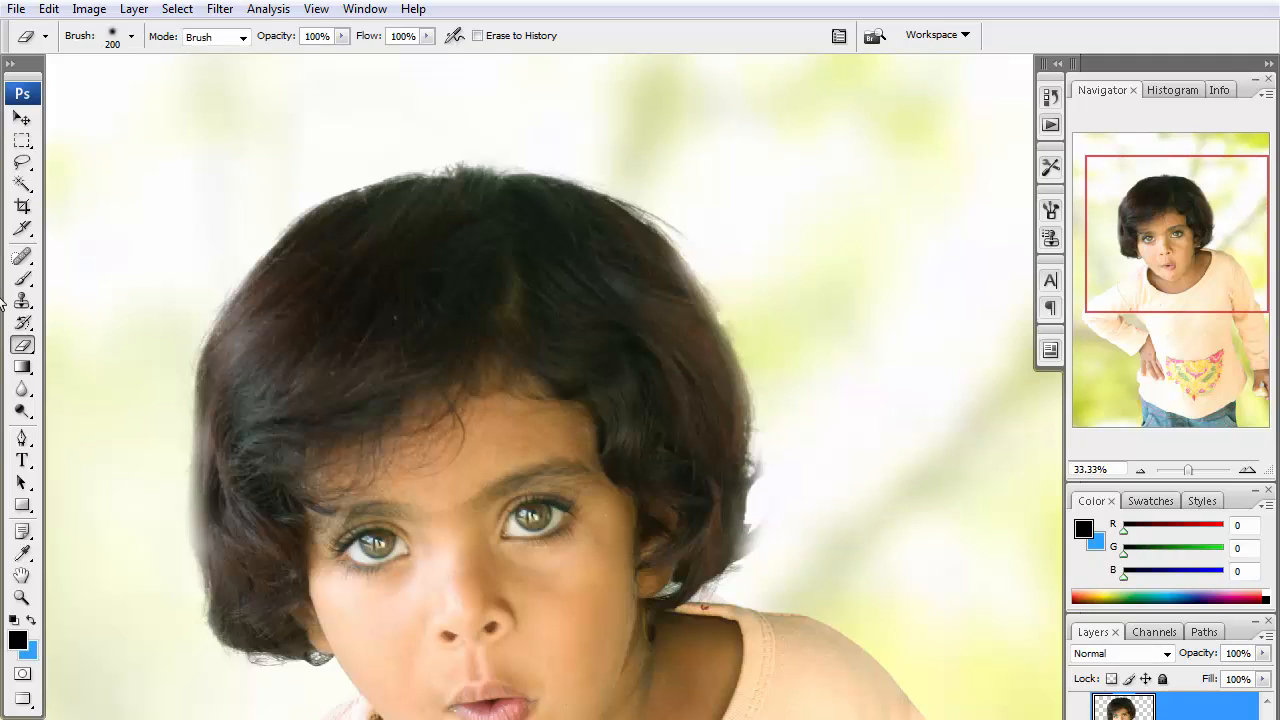
{"action": "left_click", "coordinate": [22, 140]}
{"action": "left_click", "coordinate": [70, 157]}
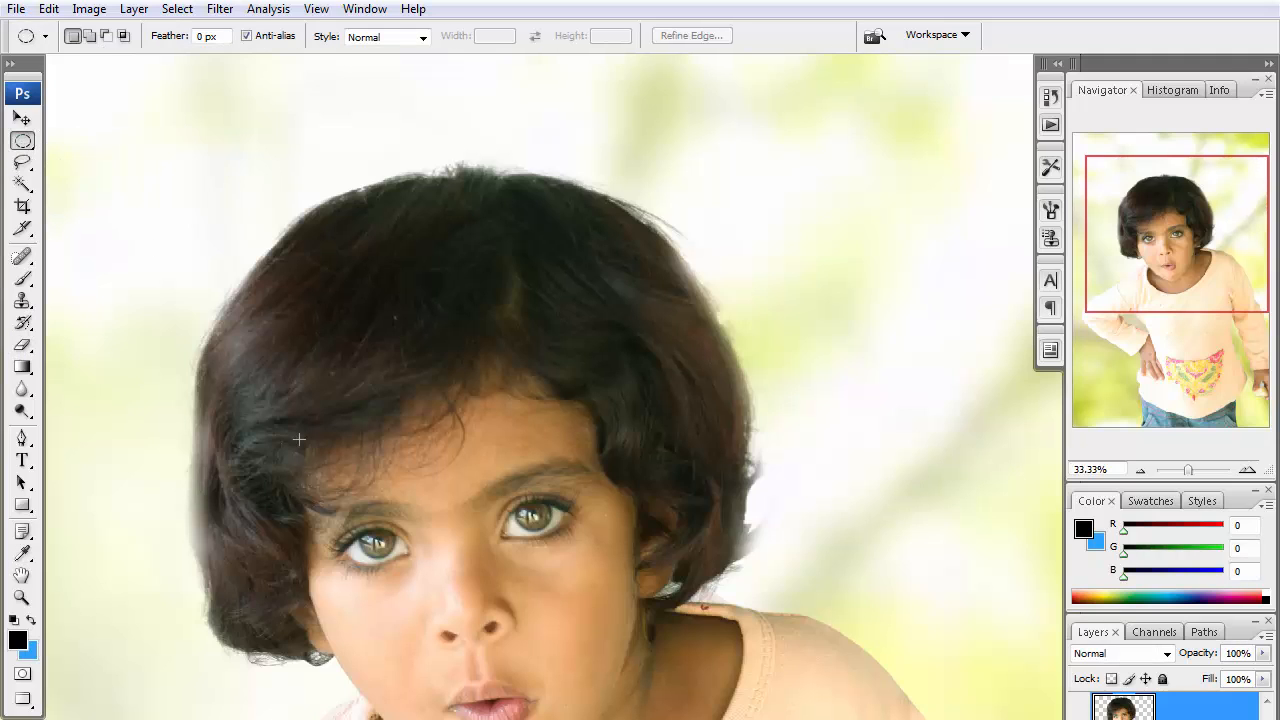
{"action": "left_click_drag", "start_coordinate": [299, 438], "coordinate": [757, 719]}
{"action": "left_click_drag", "start_coordinate": [505, 703], "coordinate": [502, 660]}
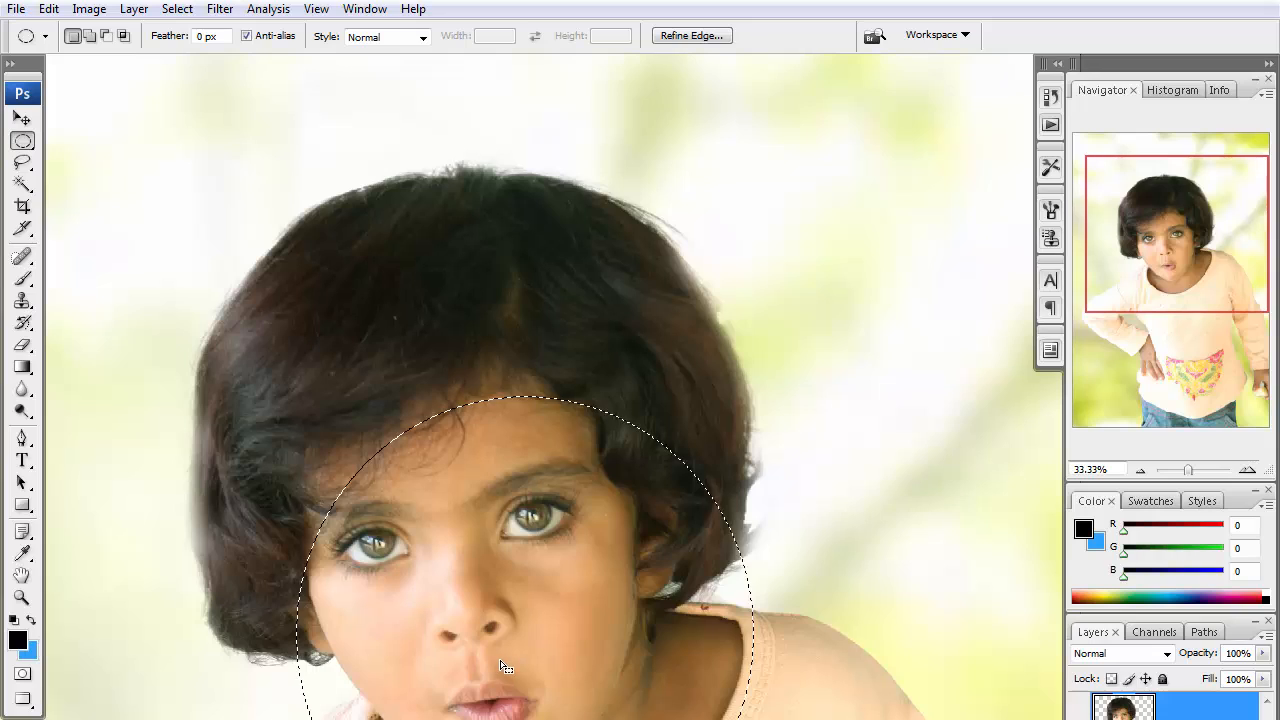
{"action": "key", "text": "ctrl+d"}
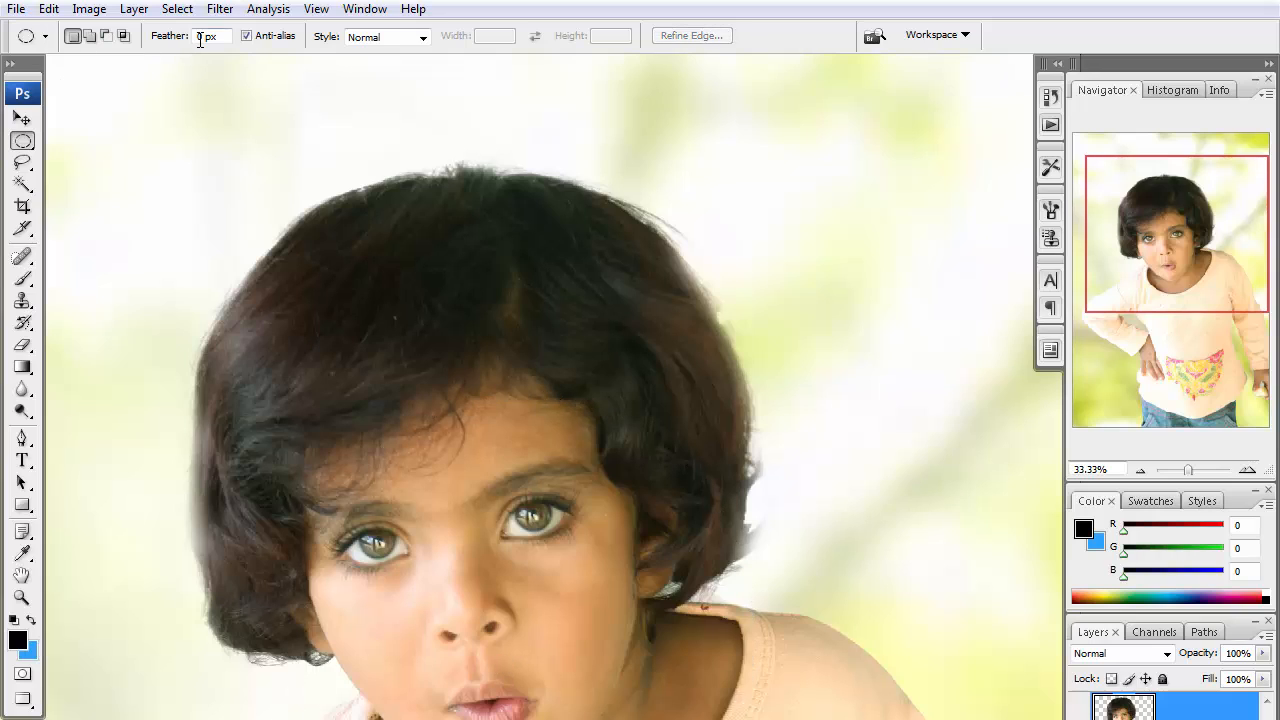
Set the Elliptical Marquee's feather to 65 px and select an ellipse around the girl's face.
{"action": "left_click_drag", "start_coordinate": [204, 40], "coordinate": [166, 45]}
{"action": "type", "text": "65"}
{"action": "left_click_drag", "start_coordinate": [299, 406], "coordinate": [747, 719]}
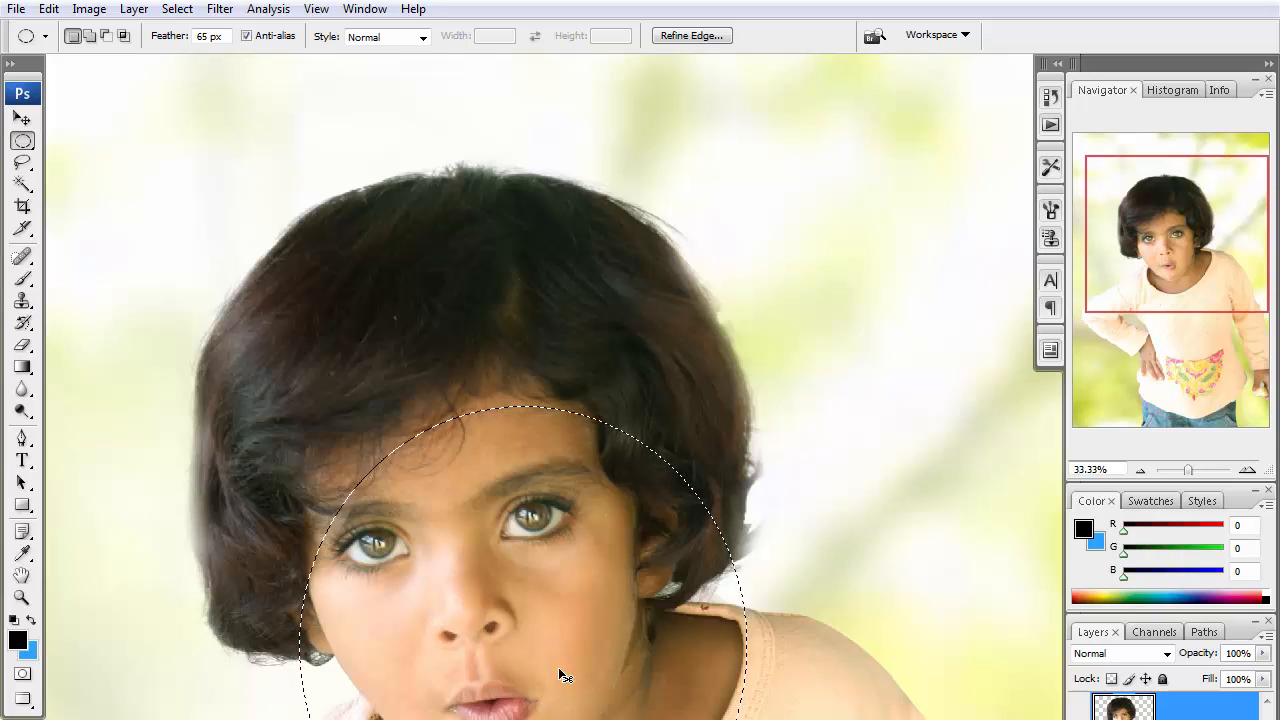
Apply Levels with a white input level of 242 to the selected face area and clear the selection.
{"action": "key", "text": "ctrl+l"}
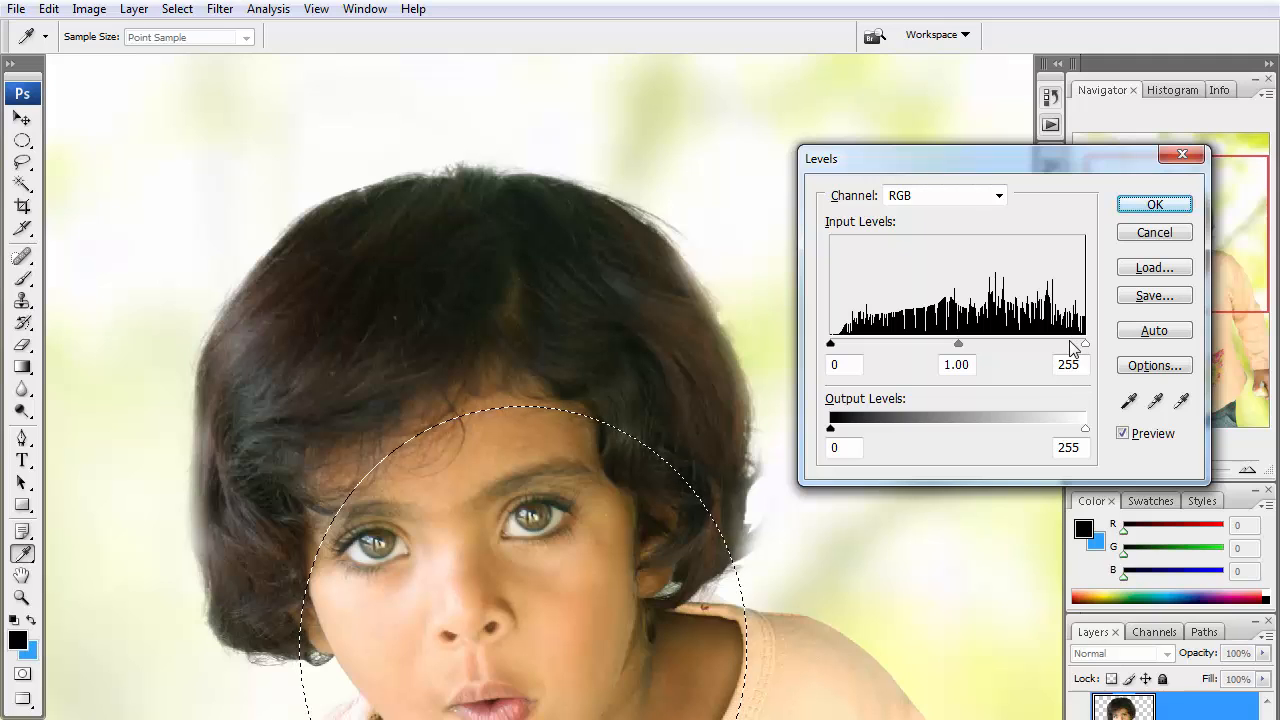
{"action": "left_click_drag", "start_coordinate": [1084, 344], "coordinate": [1071, 344]}
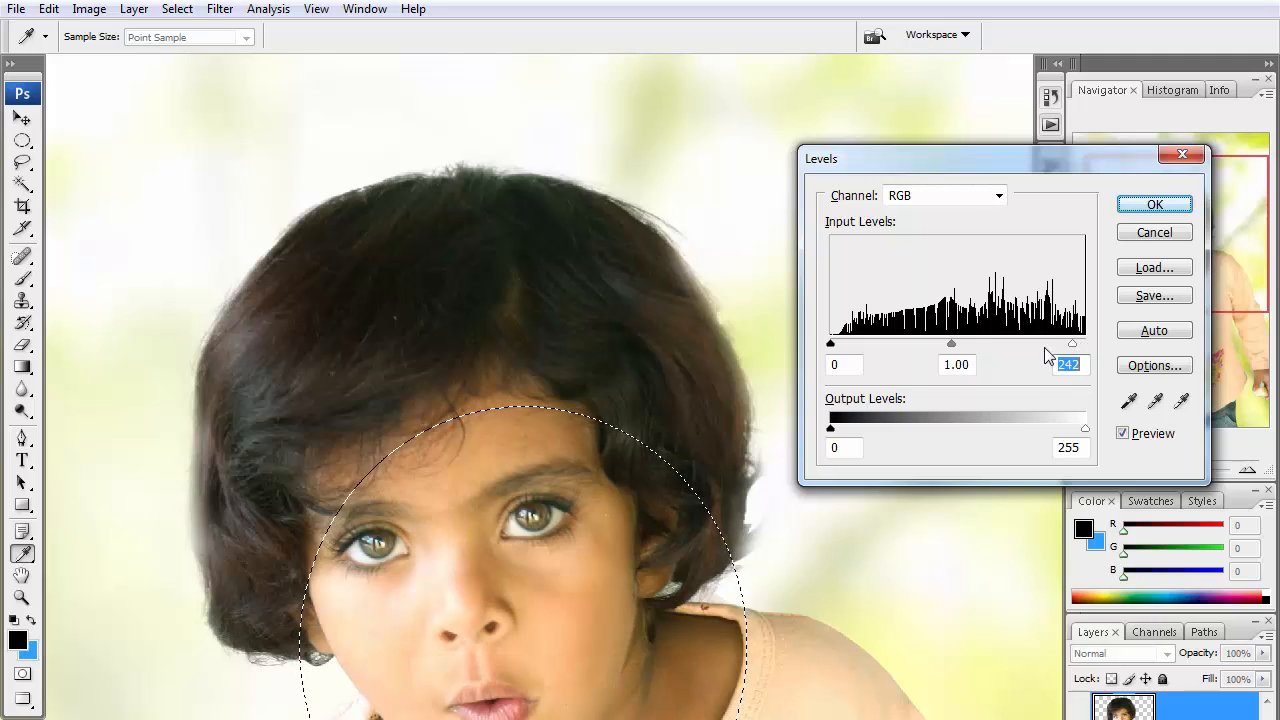
{"action": "left_click", "coordinate": [1154, 205]}
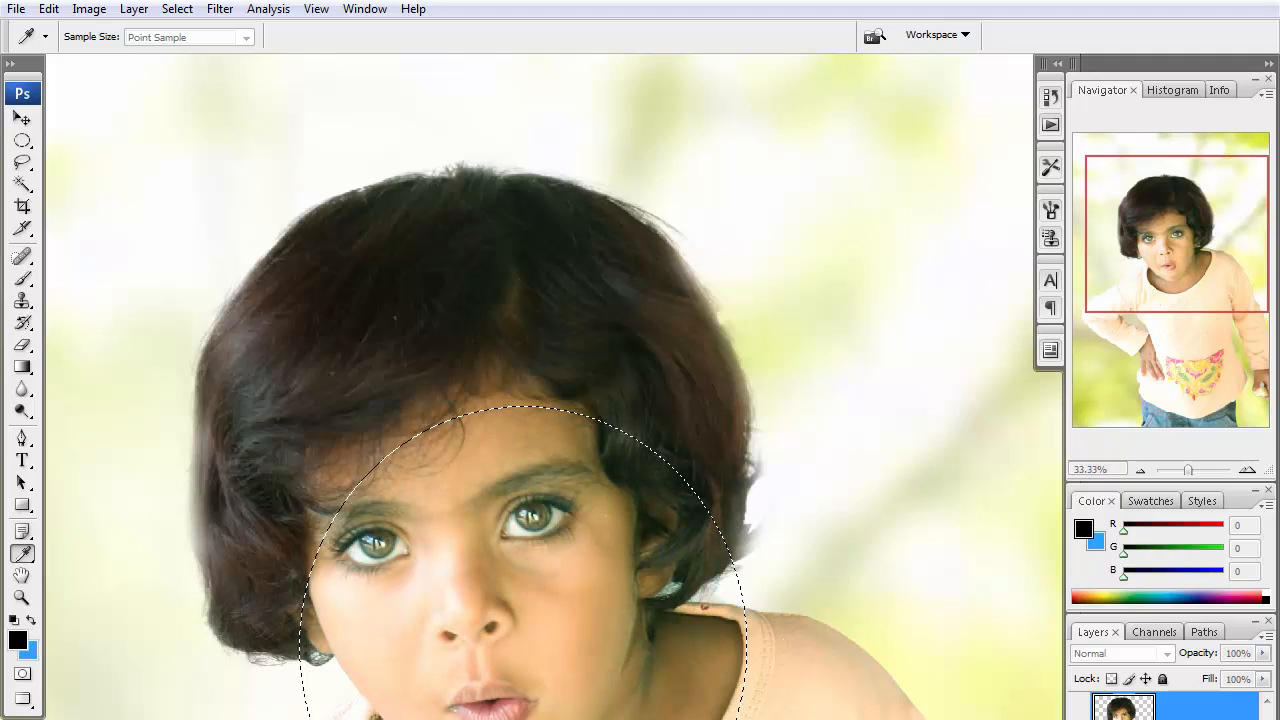
{"action": "key", "text": "ctrl+d"}
Return to the windowed view with the whole picture visible and start saving a copy of IMG_4593.psd in JPEG format.
{"action": "left_click", "coordinate": [576, 612], "text": "ctrl+alt"}
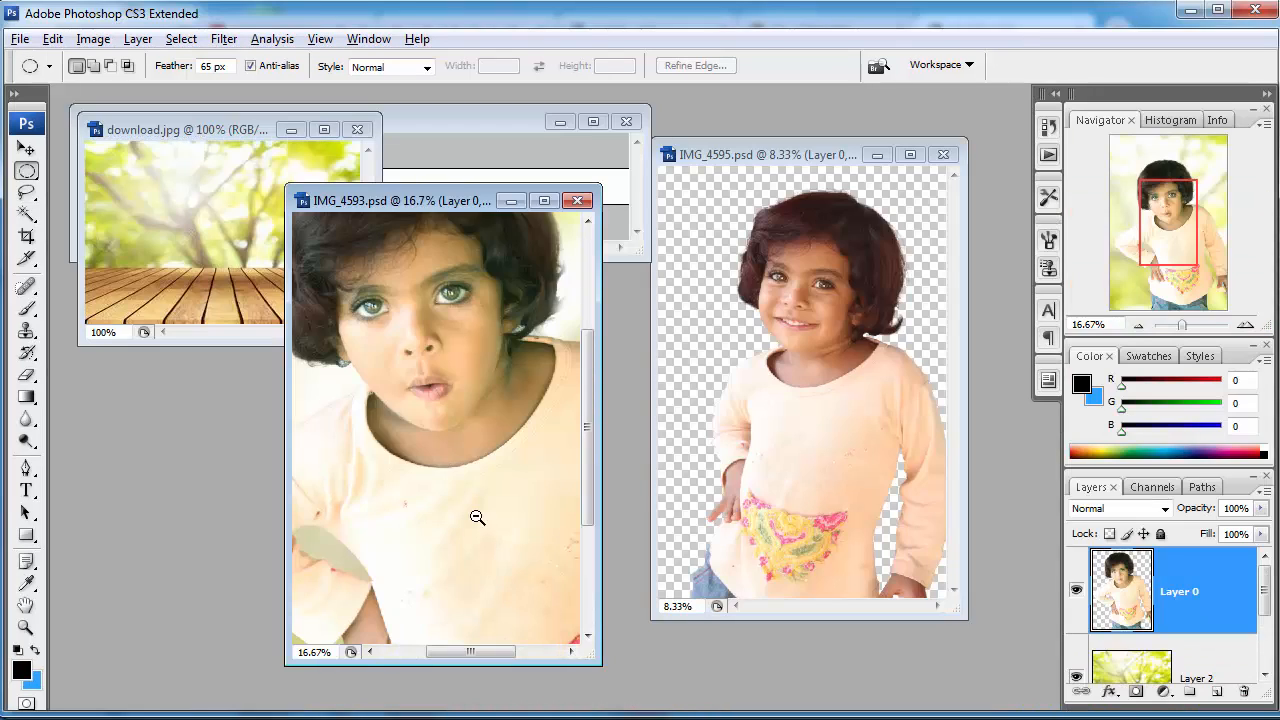
{"action": "left_click", "coordinate": [477, 517], "text": "ctrl+alt"}
{"action": "left_click", "coordinate": [474, 517], "text": "ctrl+alt"}
{"action": "left_click", "coordinate": [450, 505], "text": "ctrl+alt"}
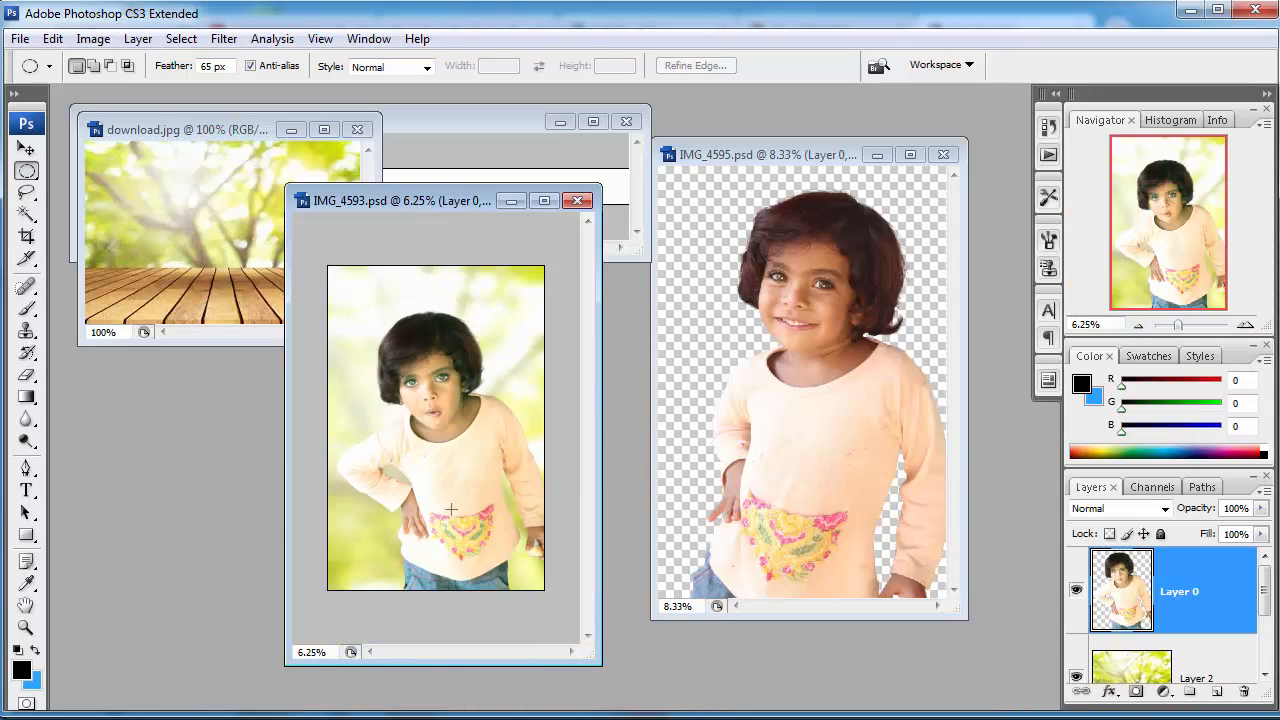
{"action": "key", "text": "ctrl+shift+s"}
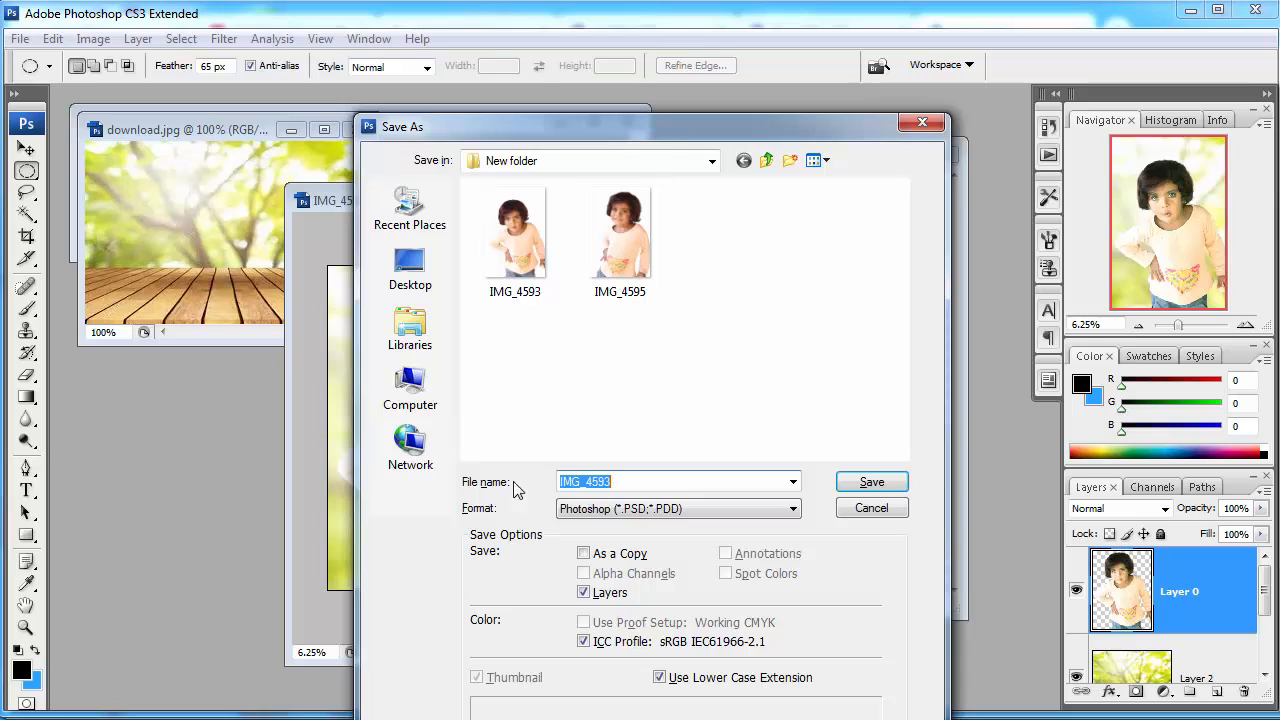
{"action": "left_click", "coordinate": [590, 512]}
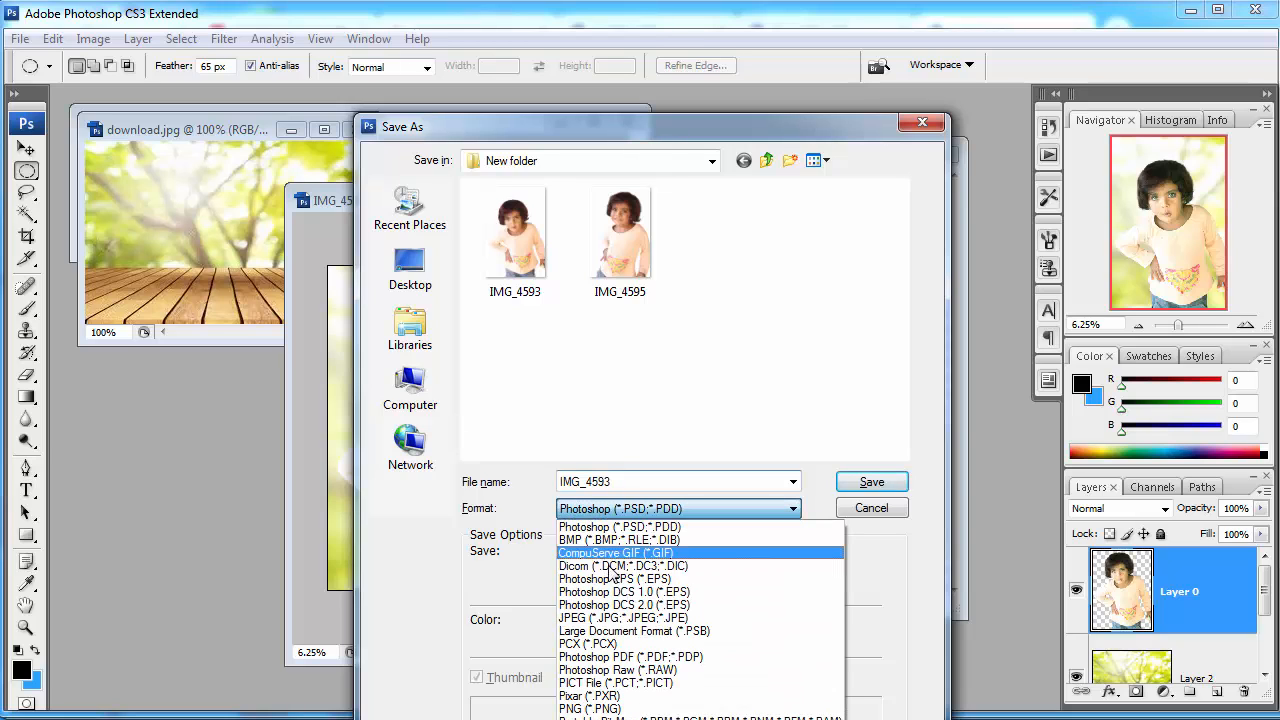
{"action": "left_click", "coordinate": [629, 617]}
{"action": "left_click", "coordinate": [674, 512]}
{"action": "left_click", "coordinate": [678, 512]}
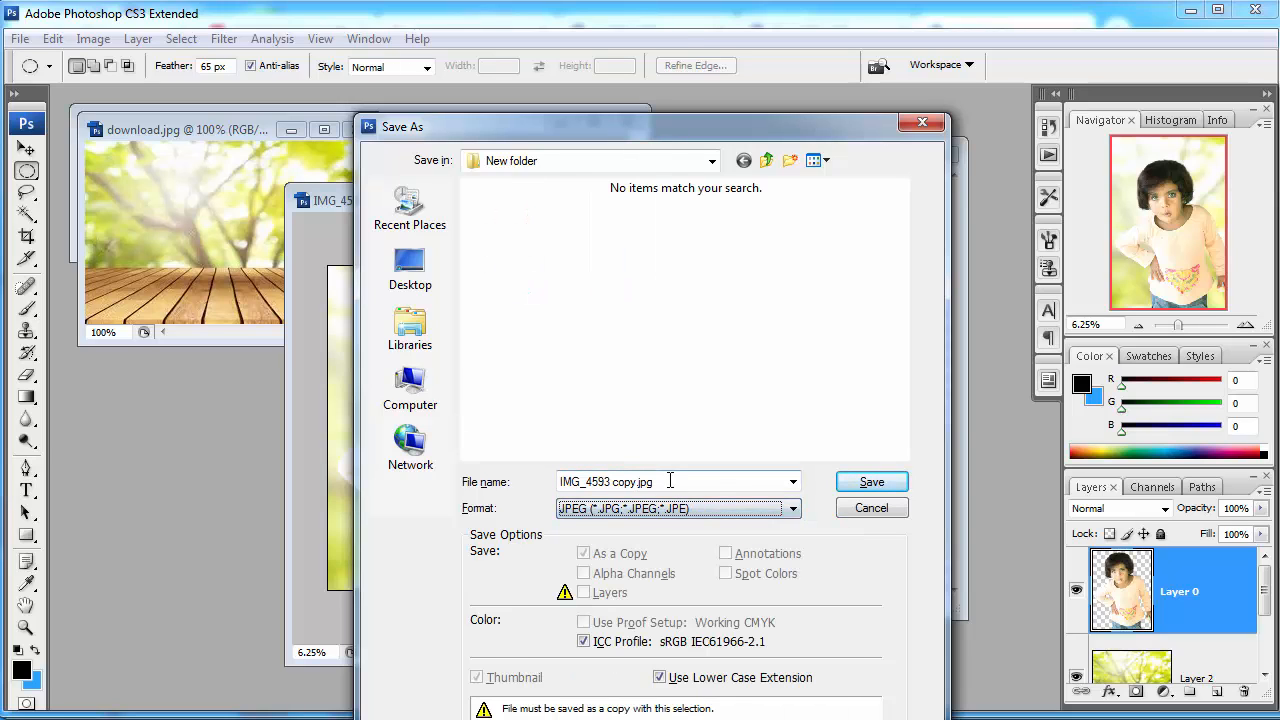
Save the JPEG copy on the Desktop as zz with quality 12 and the Baseline ("Standard") format option.
{"action": "left_click", "coordinate": [410, 268]}
{"action": "double_click", "coordinate": [660, 481]}
{"action": "type", "text": "z"}
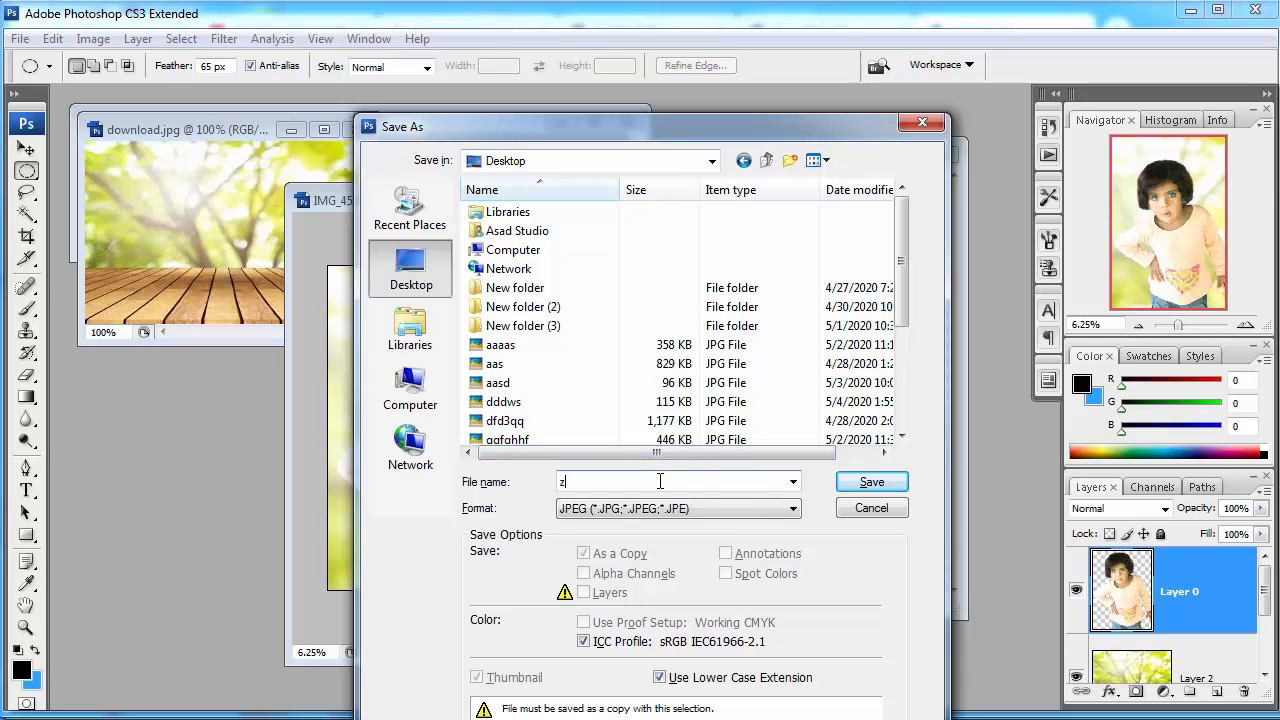
{"action": "type", "text": "z"}
{"action": "left_click", "coordinate": [870, 485]}
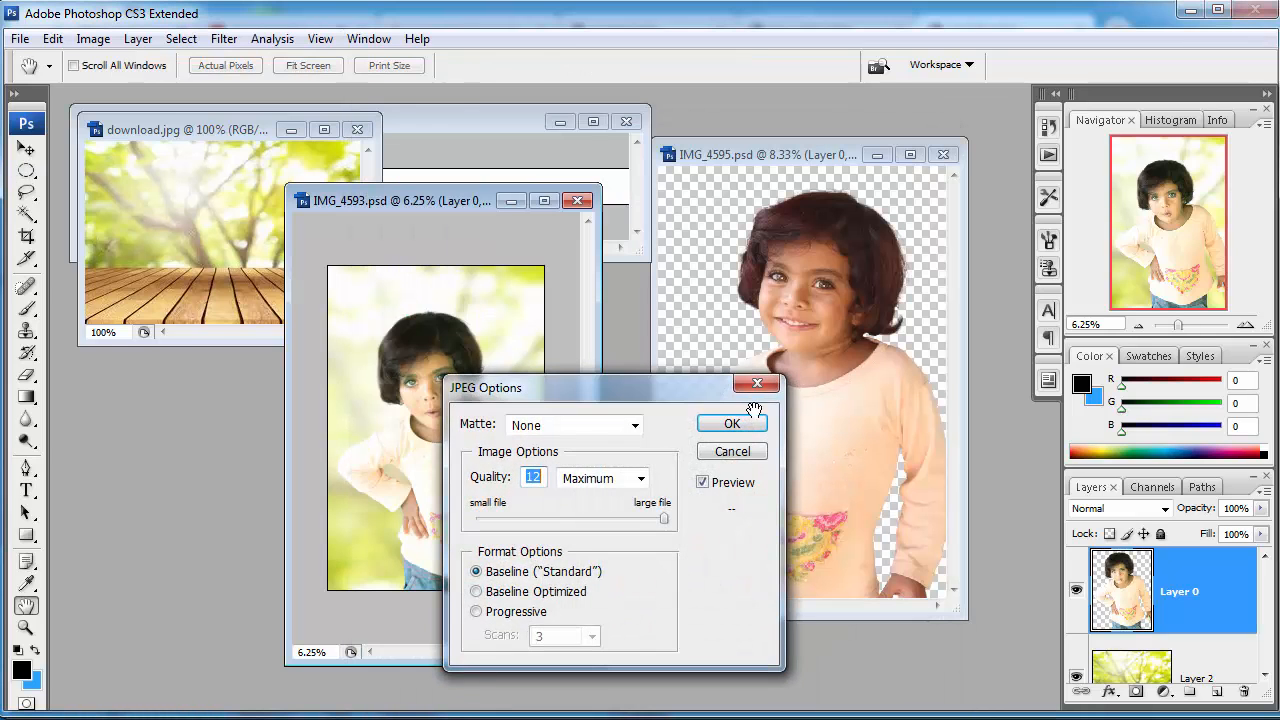
{"action": "left_click", "coordinate": [753, 427]}
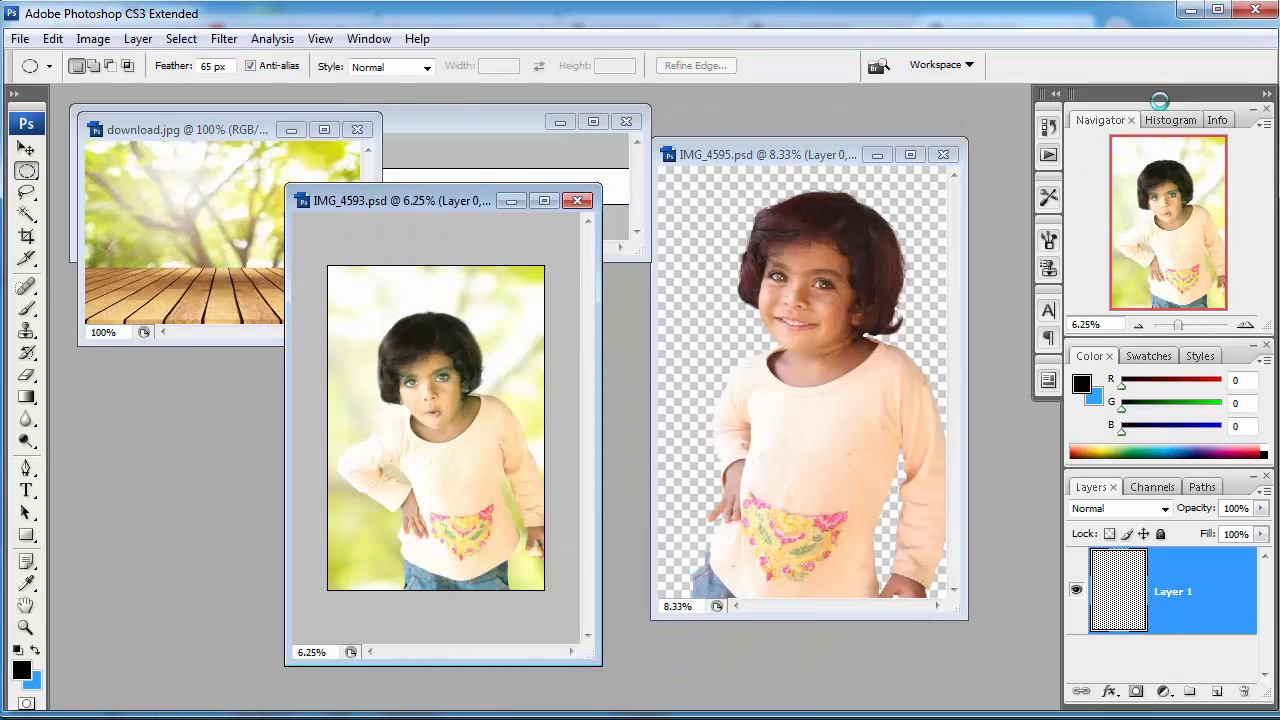
Clear the open program and folder windows off the desktop and open the saved picture zz to view it.
{"action": "left_click", "coordinate": [1190, 11]}
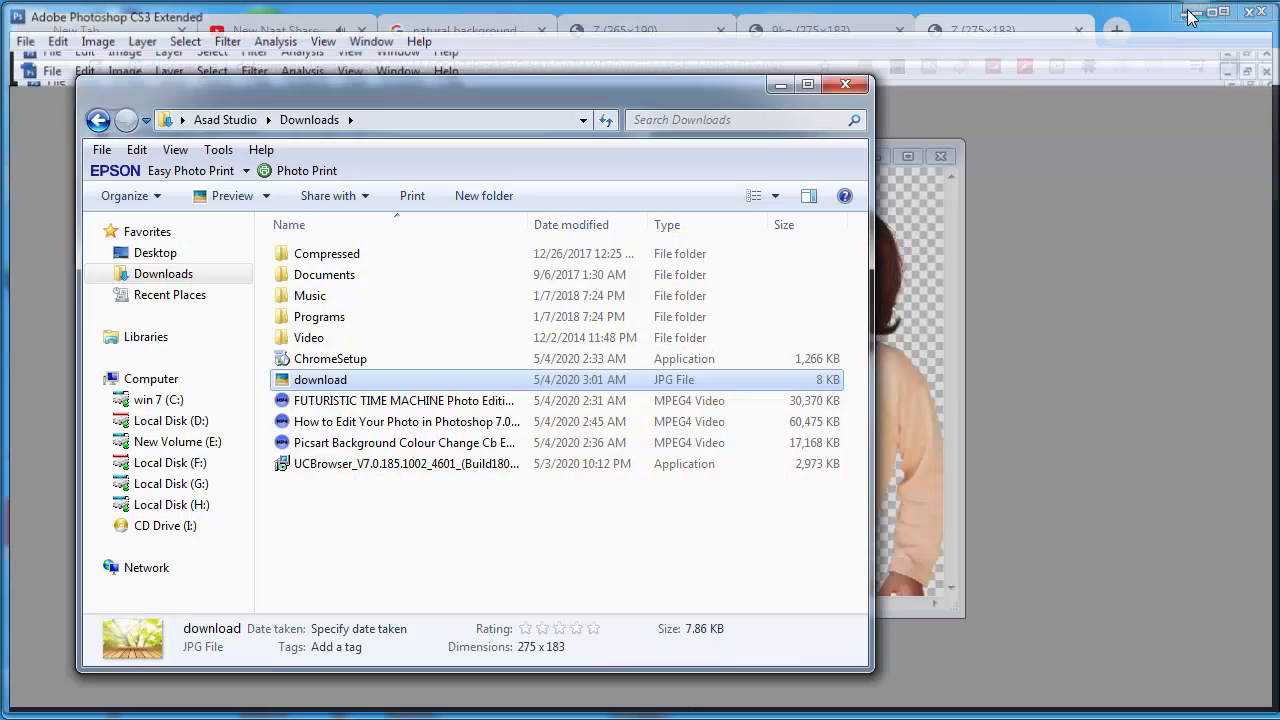
{"action": "left_click", "coordinate": [846, 85]}
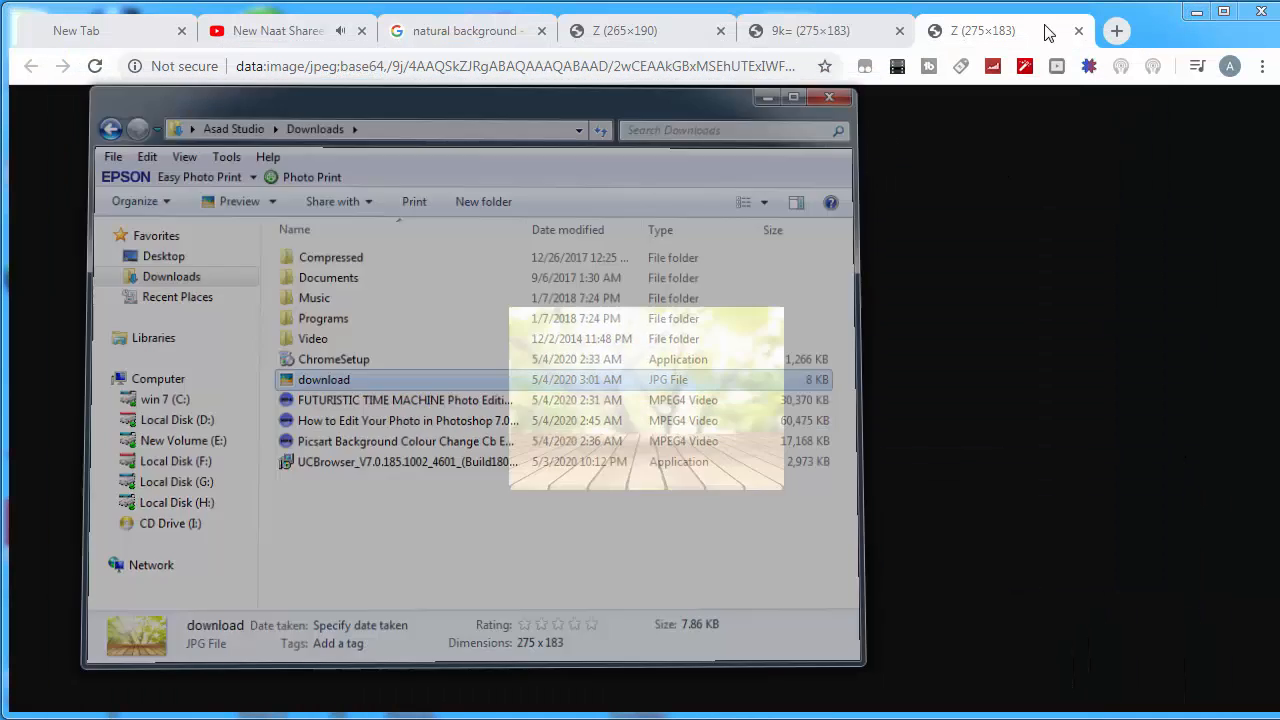
{"action": "left_click", "coordinate": [1192, 12]}
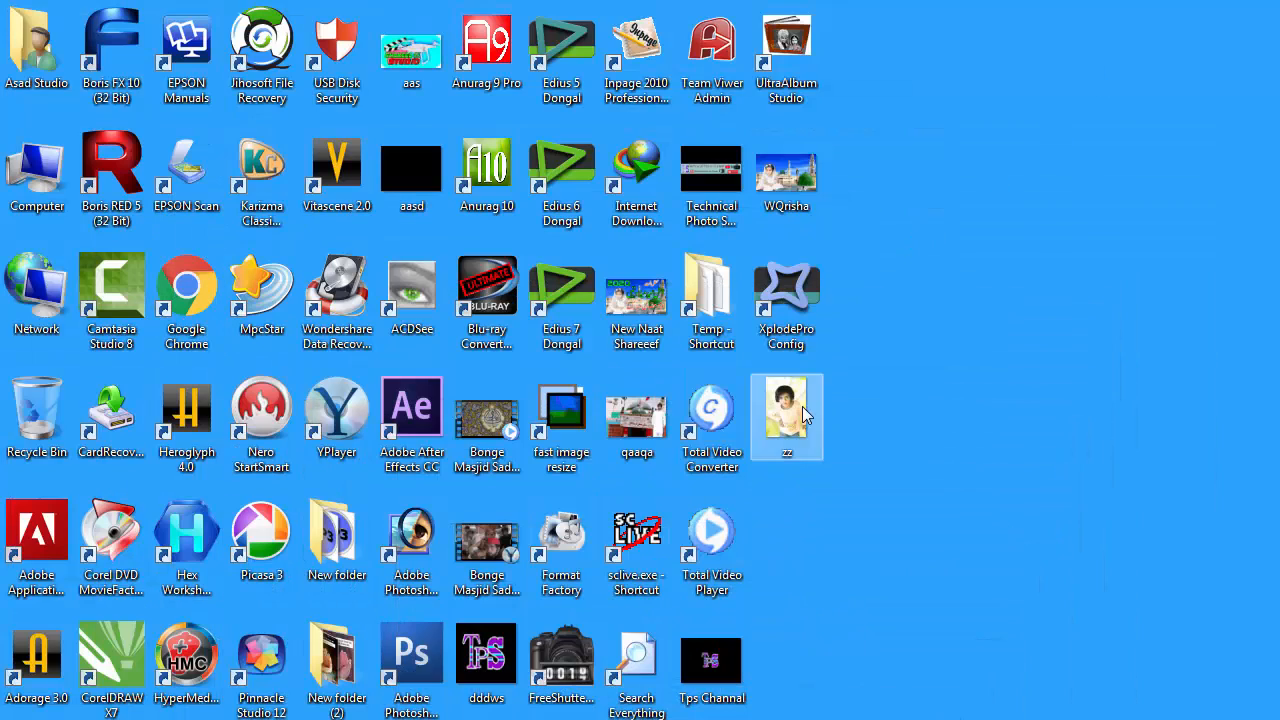
{"action": "double_click", "coordinate": [804, 420]}
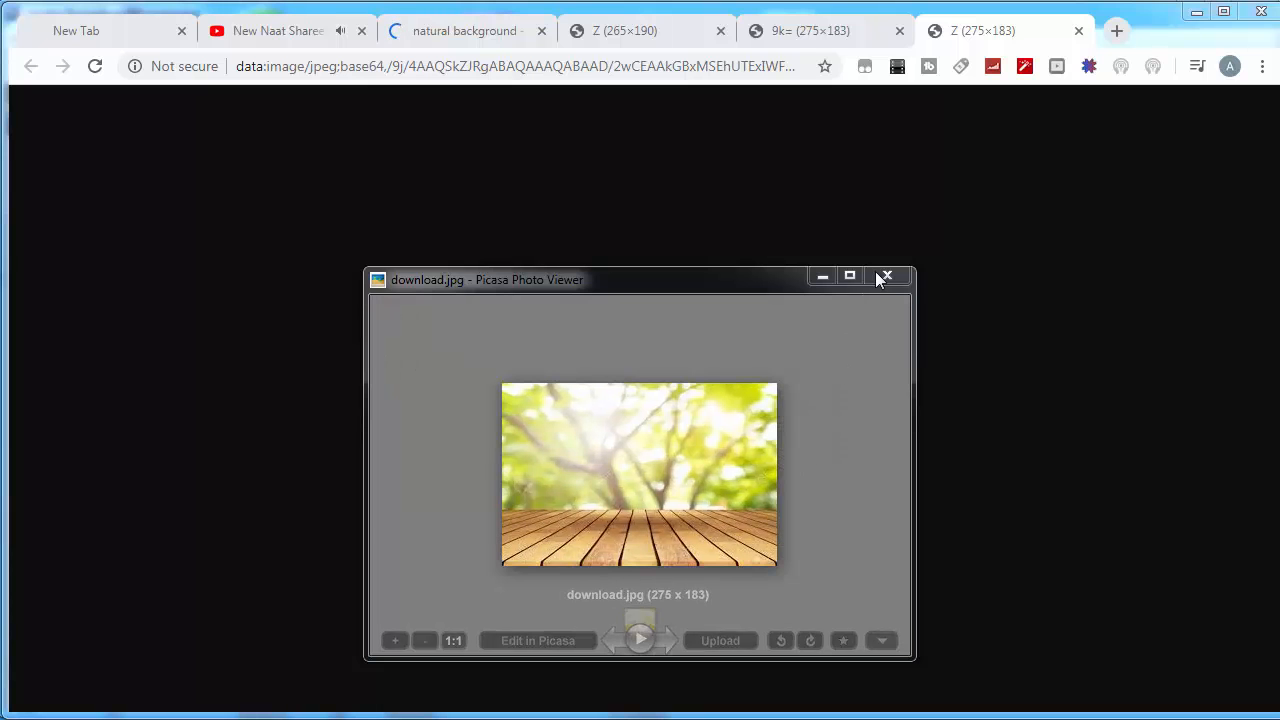
Close the preview of download.jpg, switch to Photoshop and start opening an image file.
{"action": "left_click", "coordinate": [882, 275]}
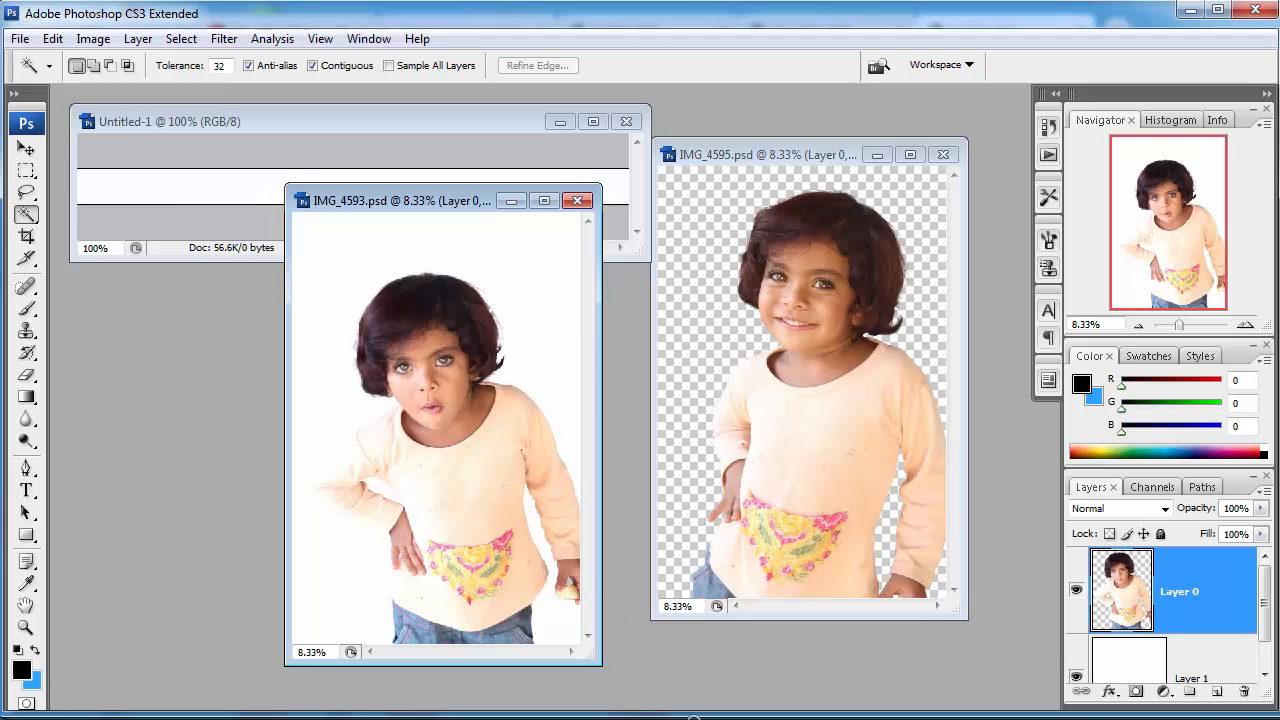
{"action": "left_click", "coordinate": [22, 39]}
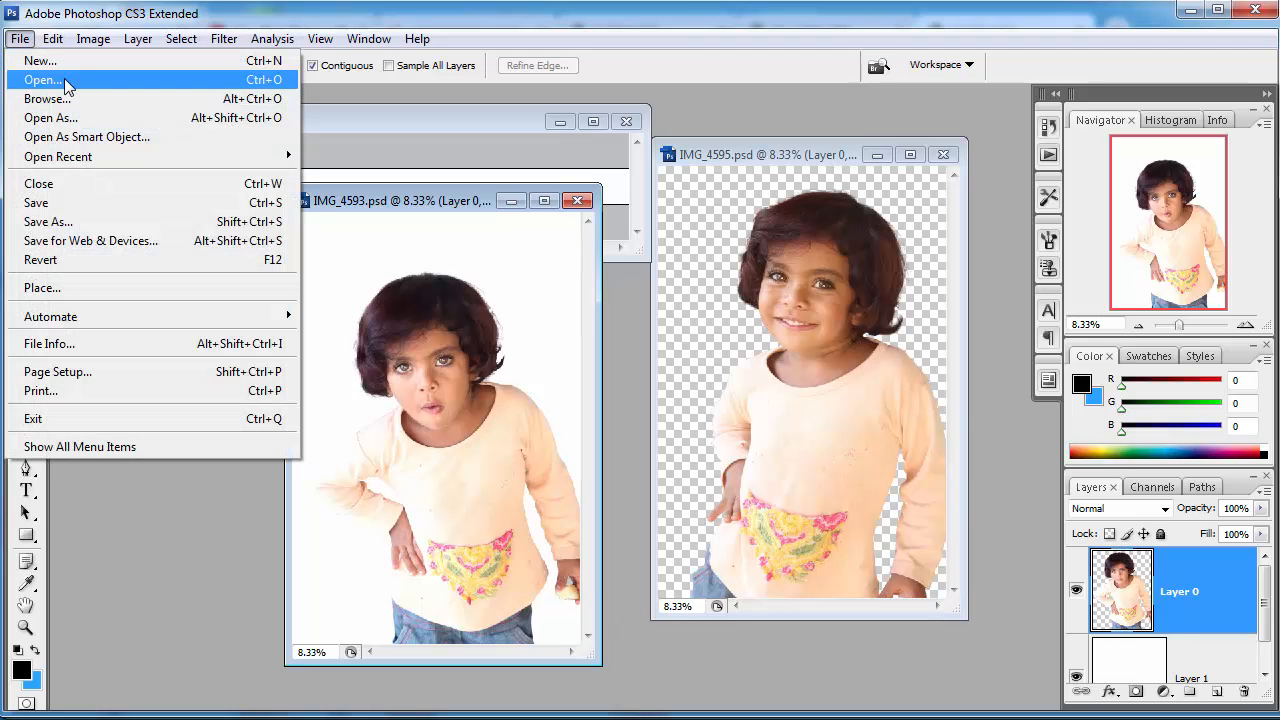
{"action": "left_click", "coordinate": [58, 80]}
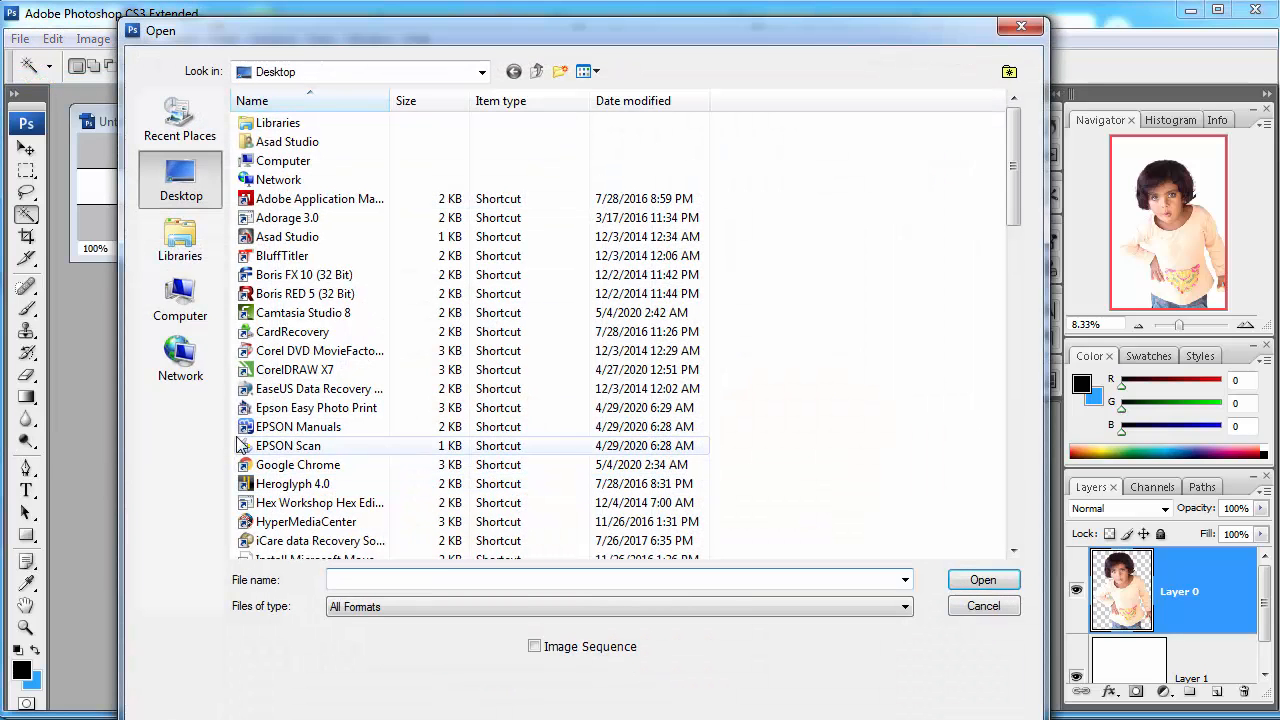
Look through the Computer, Desktop, Recent Places and Libraries locations, including Pictures and Documents, for the downloaded background picture.
{"action": "double_click", "coordinate": [253, 163]}
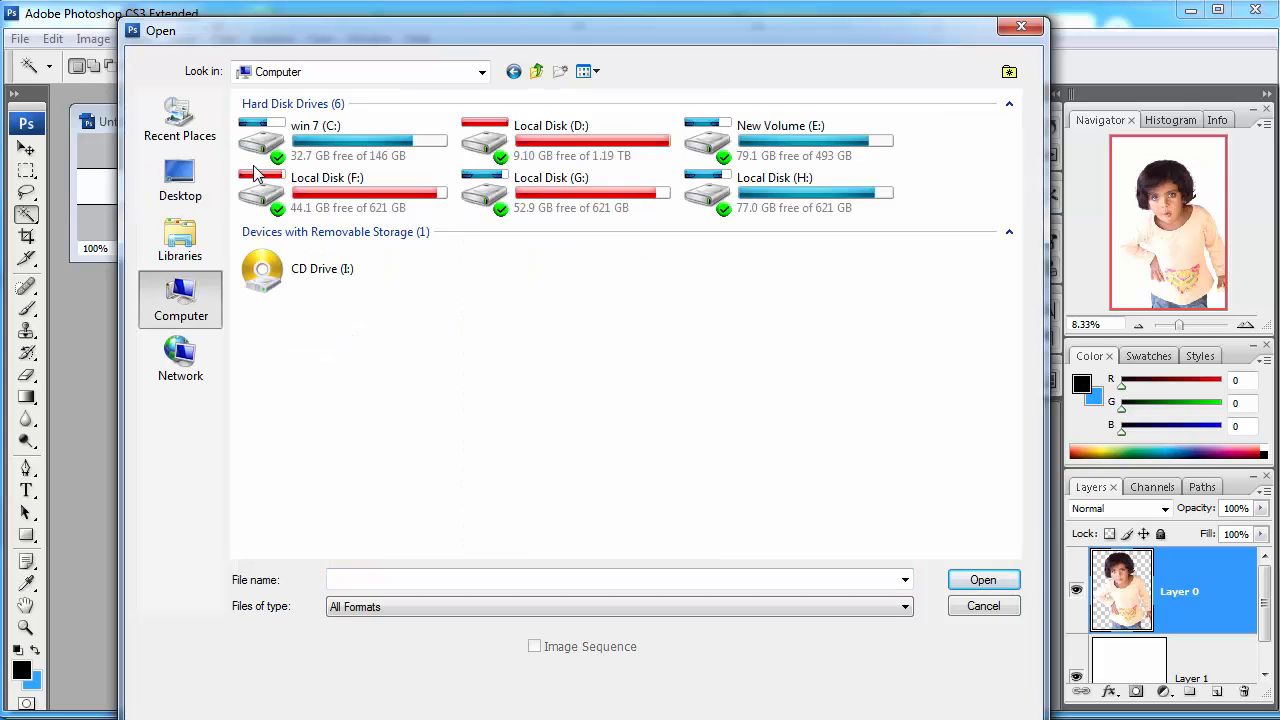
{"action": "left_click", "coordinate": [181, 177]}
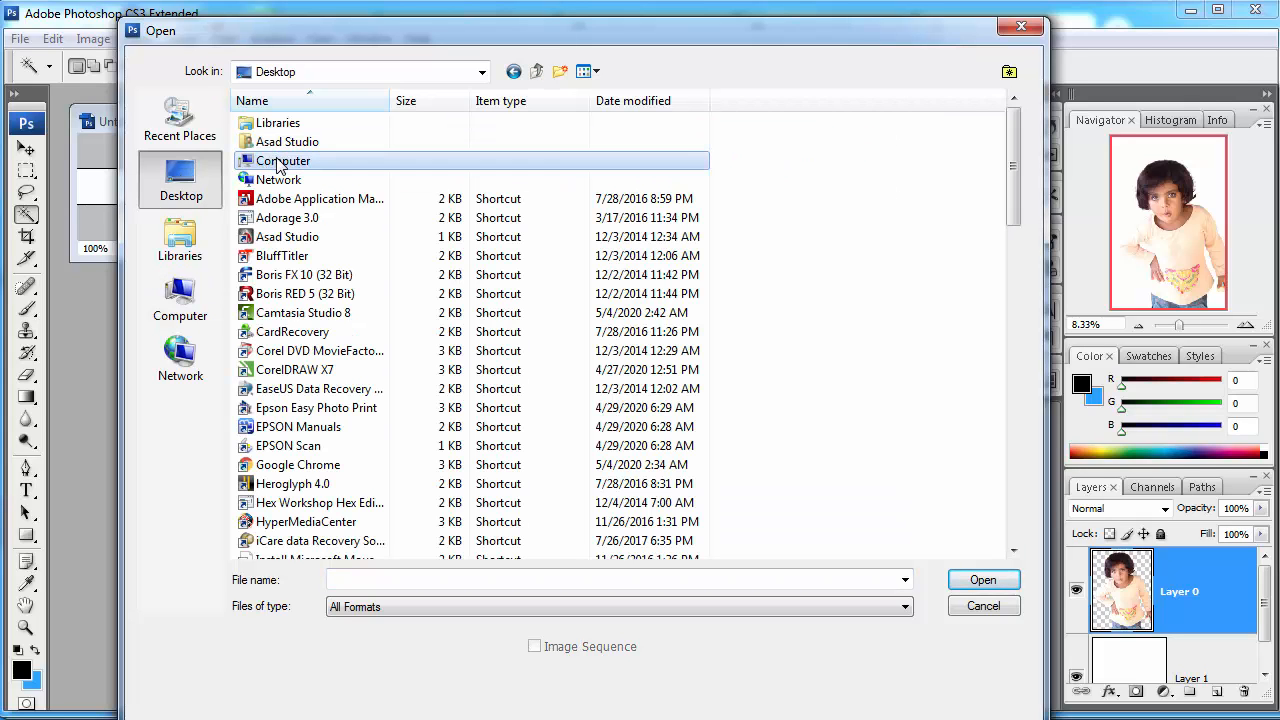
{"action": "double_click", "coordinate": [277, 161]}
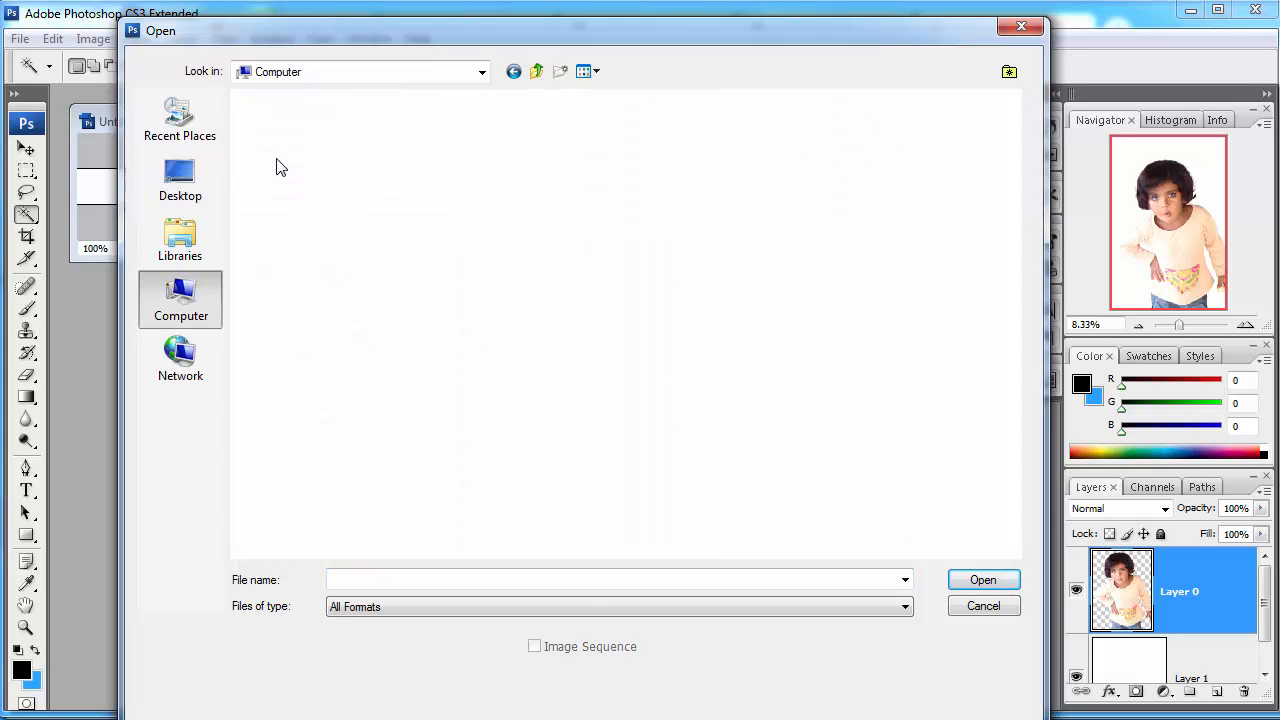
{"action": "left_click", "coordinate": [195, 238]}
{"action": "double_click", "coordinate": [708, 118]}
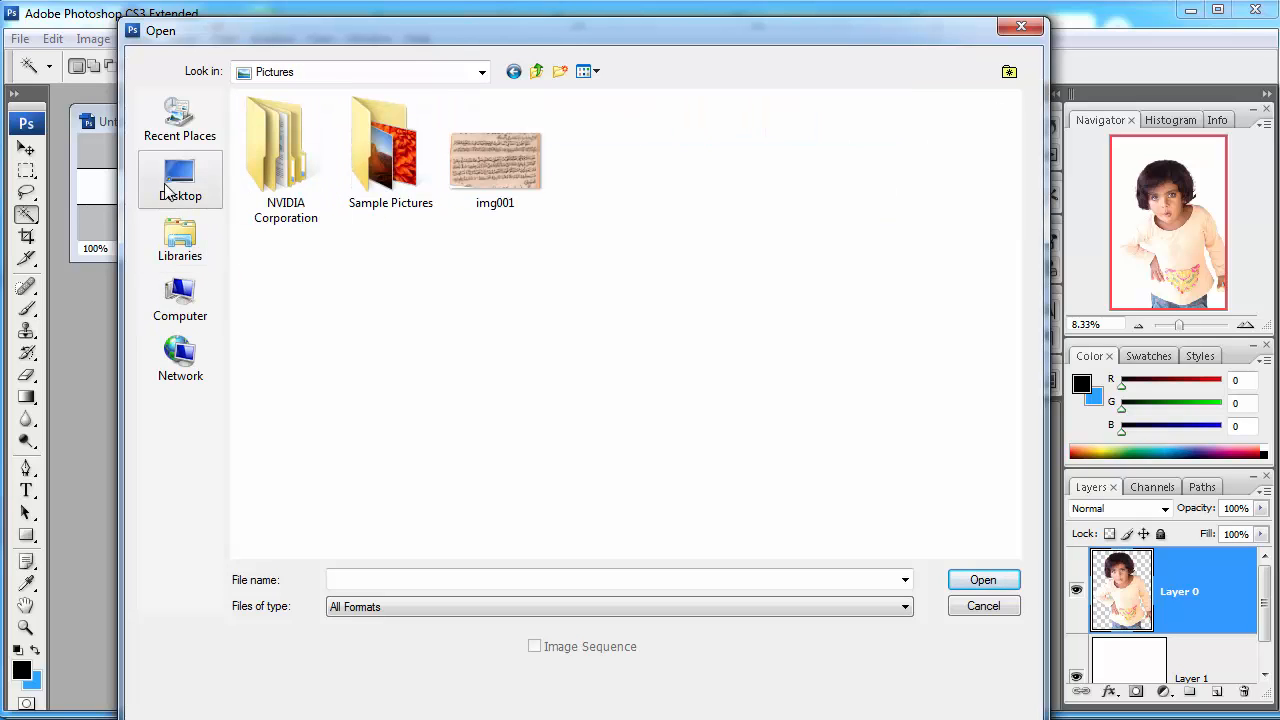
{"action": "left_click", "coordinate": [185, 245]}
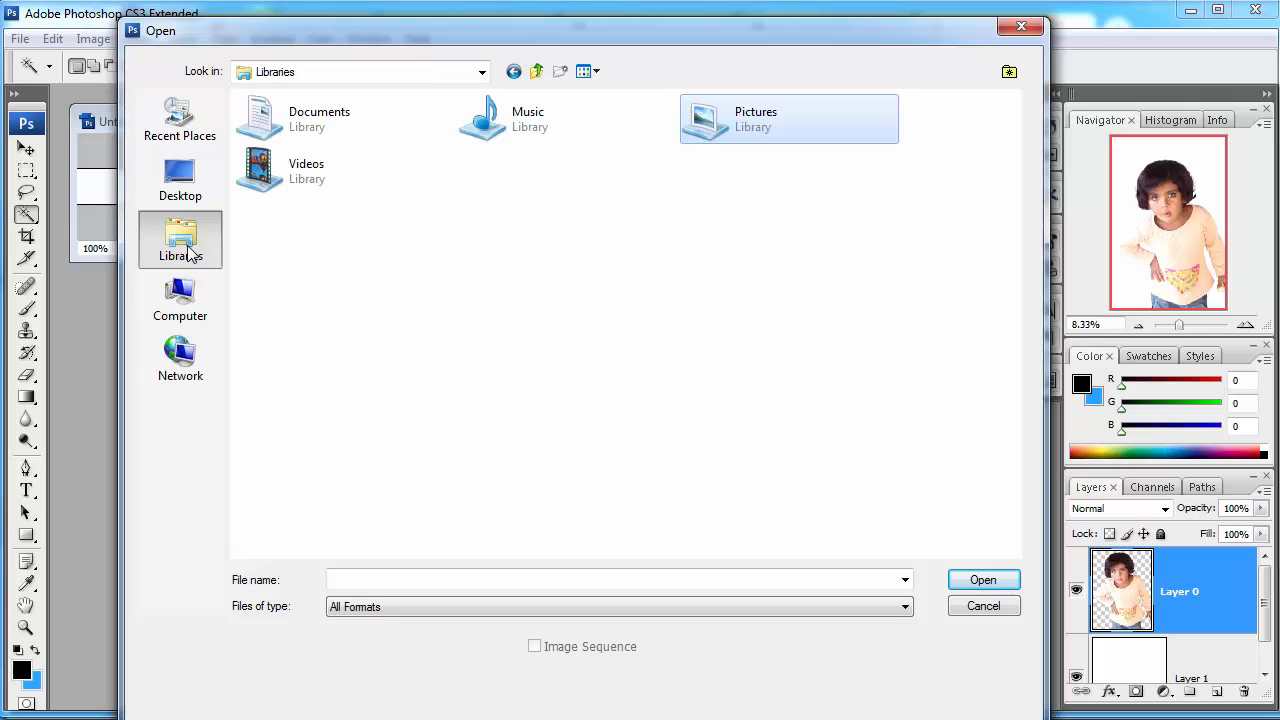
{"action": "double_click", "coordinate": [272, 118]}
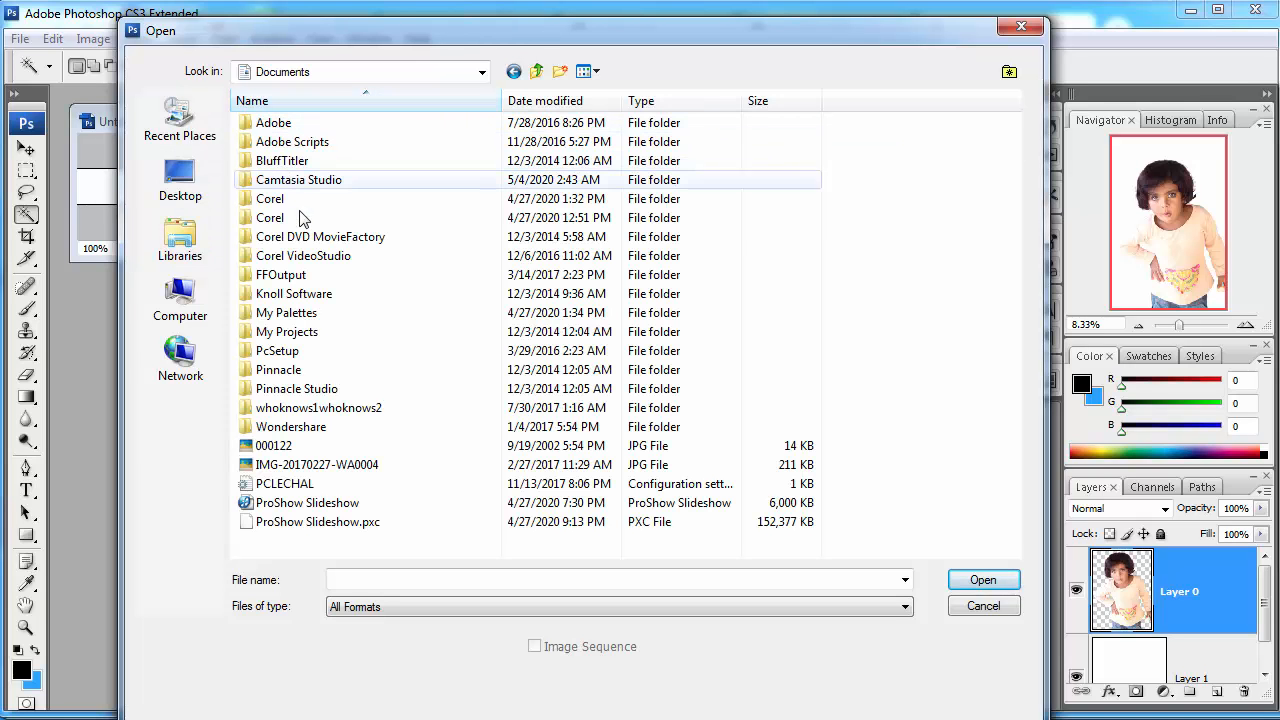
{"action": "left_click", "coordinate": [180, 125]}
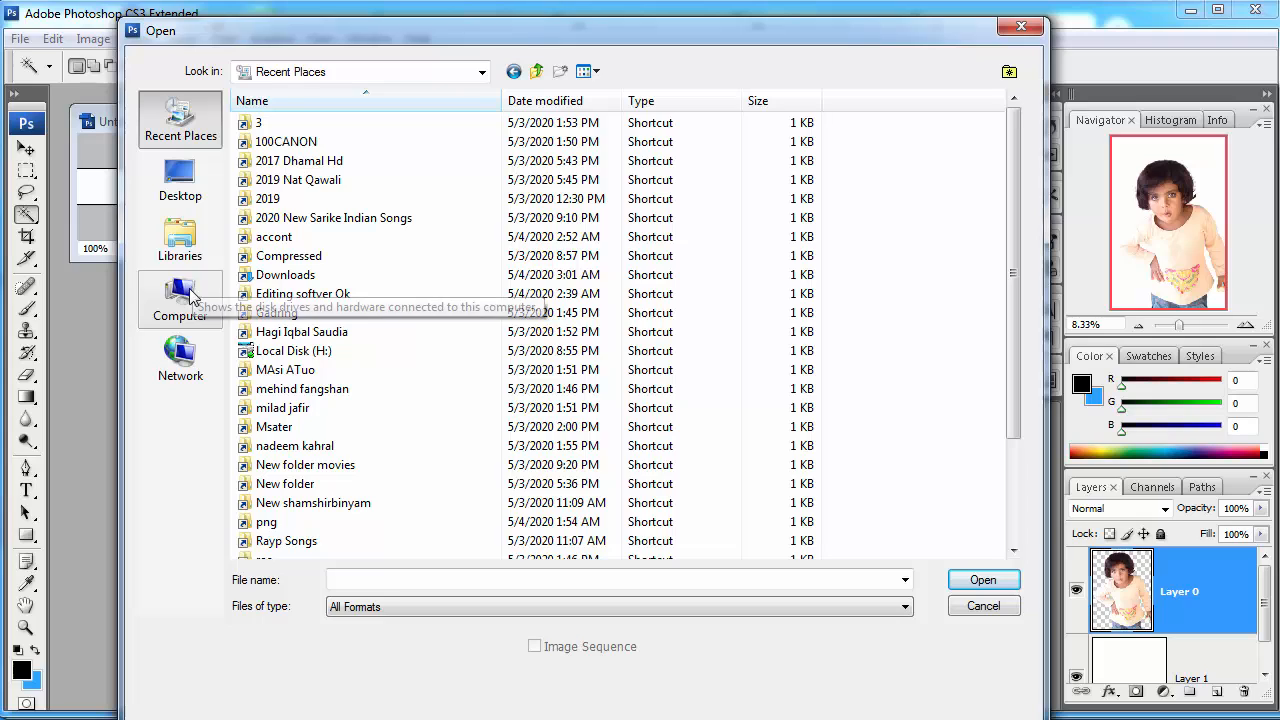
{"action": "left_click", "coordinate": [188, 245]}
{"action": "double_click", "coordinate": [294, 127]}
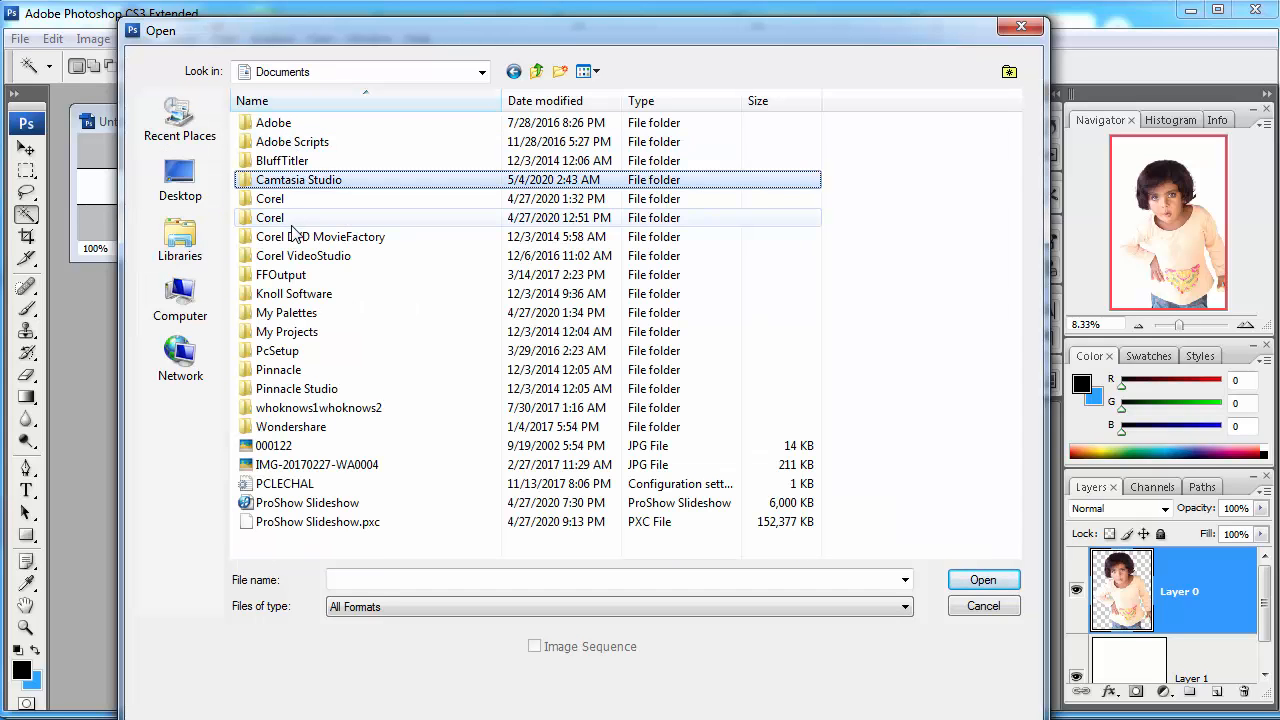
{"action": "left_click", "coordinate": [188, 262]}
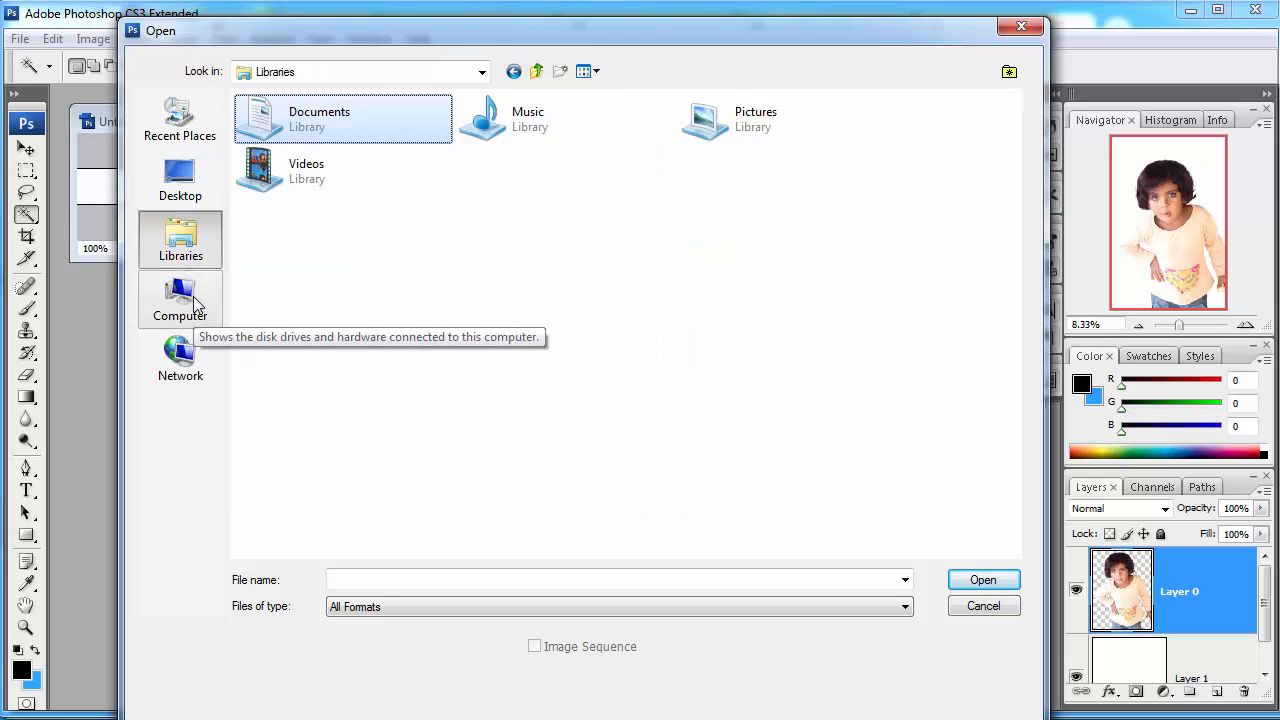
{"action": "left_click", "coordinate": [192, 308]}
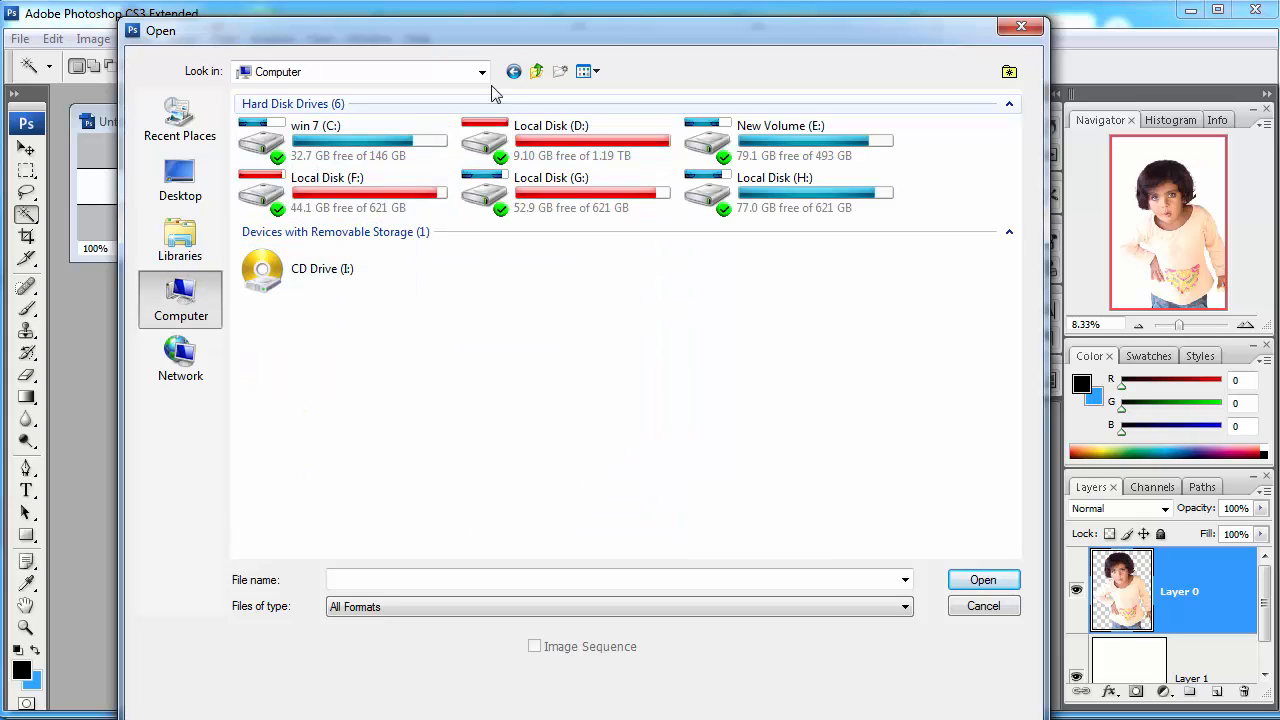